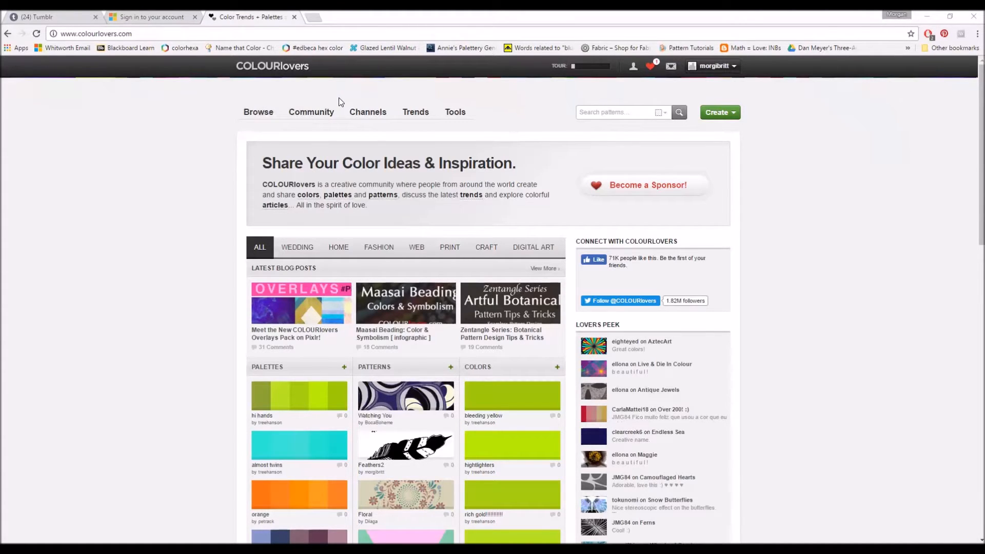
Search the site's patterns for "feather".
mouse_move(250, 119)
left_click(661, 118)
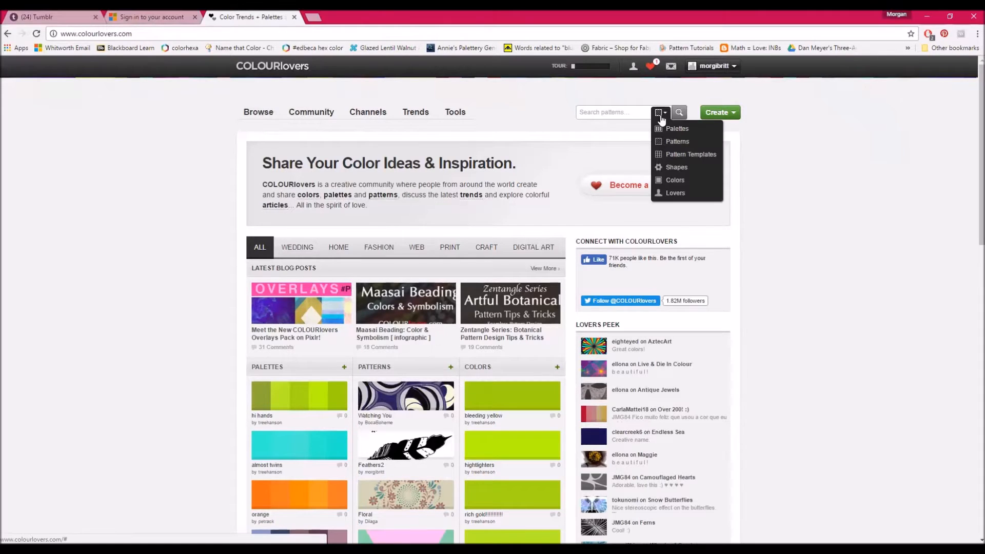
left_click(677, 142)
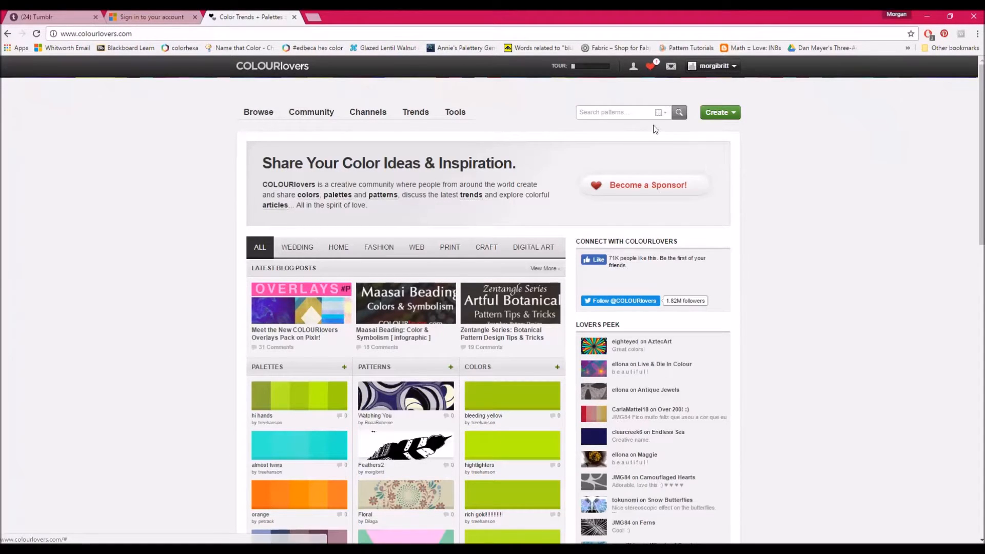
left_click(639, 114)
type("feather")
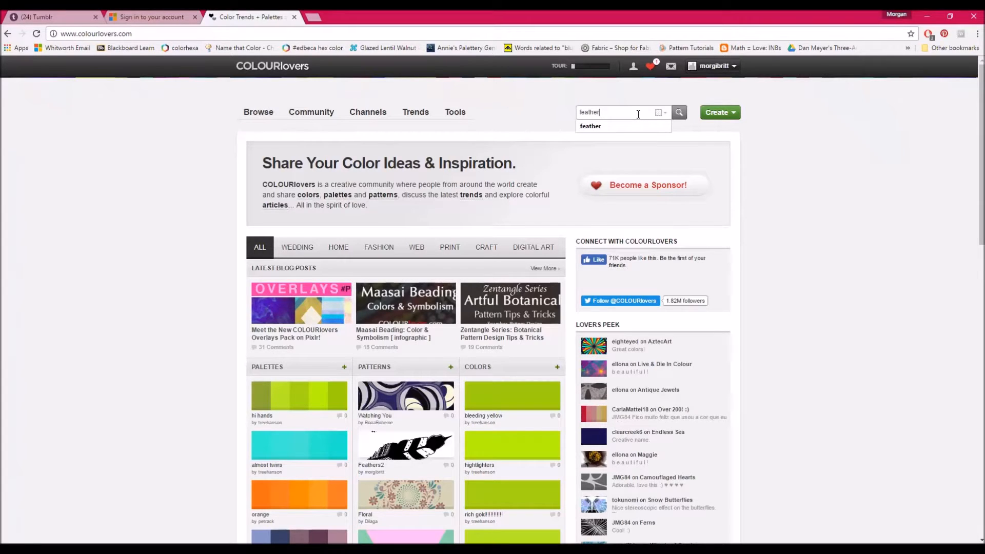
key("Return")
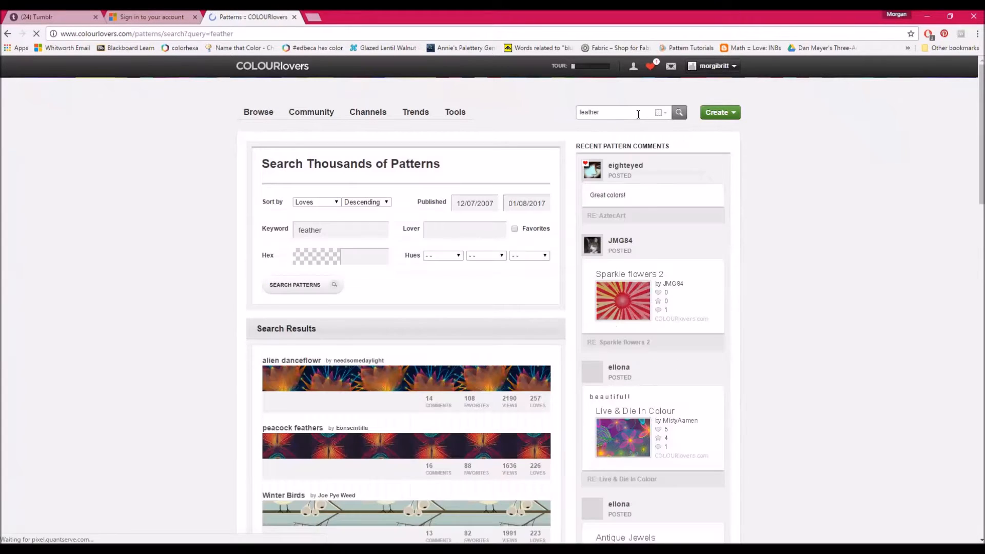
Open the "Birds of a feather" pattern from the search results and start coloring it.
scroll(386, 232, "down", 2)
scroll(386, 232, "down", 4)
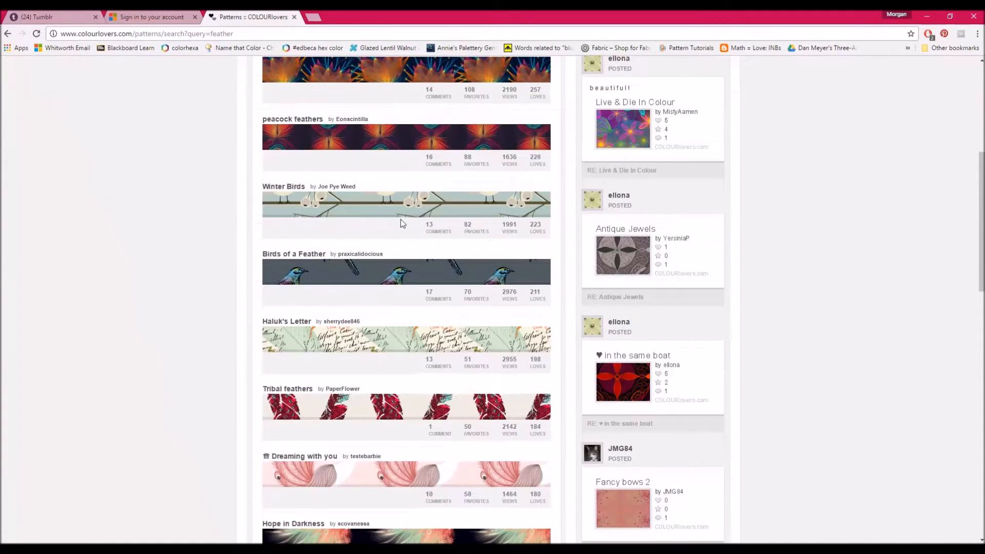
scroll(390, 229, "down", 4)
scroll(375, 261, "down", 5)
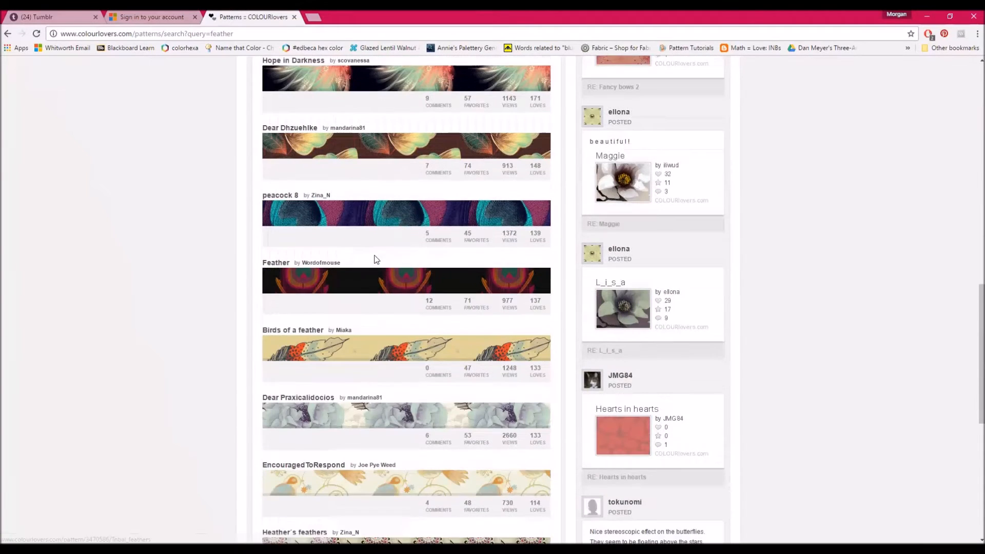
left_click(460, 356)
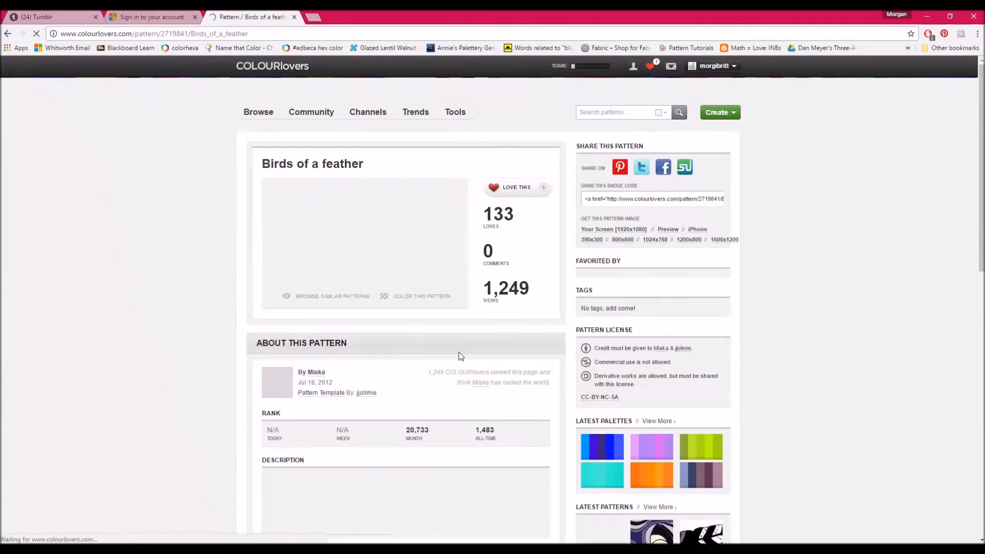
left_click(418, 299)
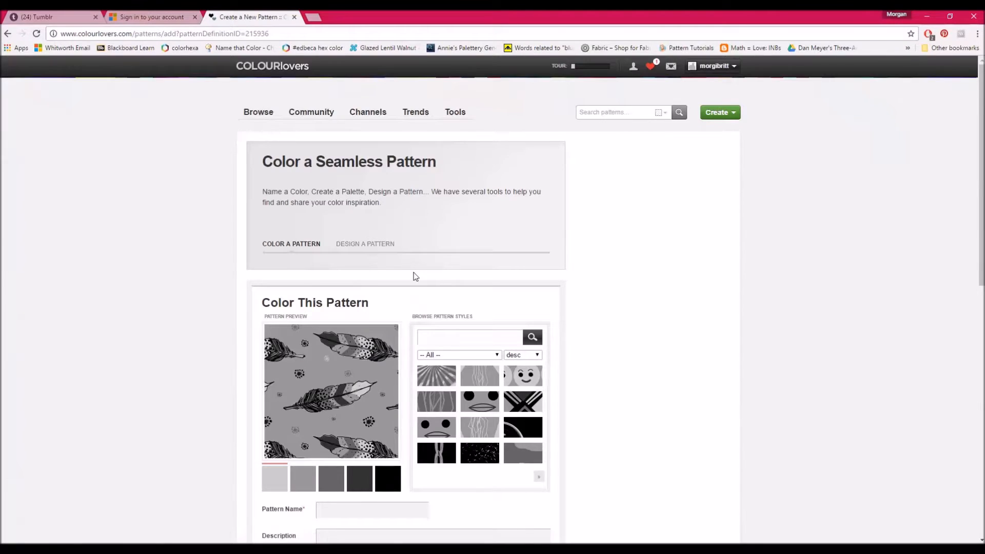
Try two other pattern styles in the preview, and return to coloring the "Birds of a feather" pattern.
scroll(411, 277, "down", 5)
scroll(398, 274, "up", 1)
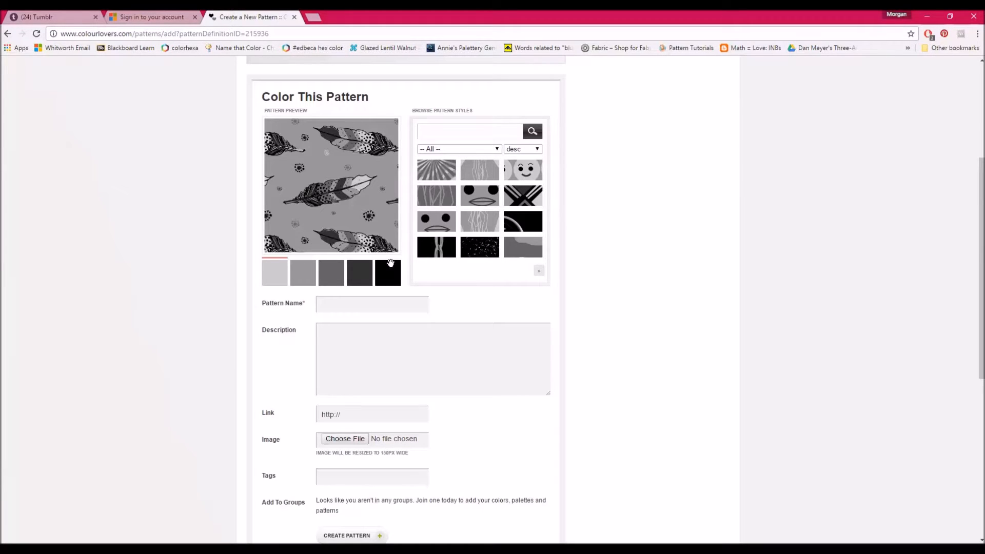
left_click(524, 171)
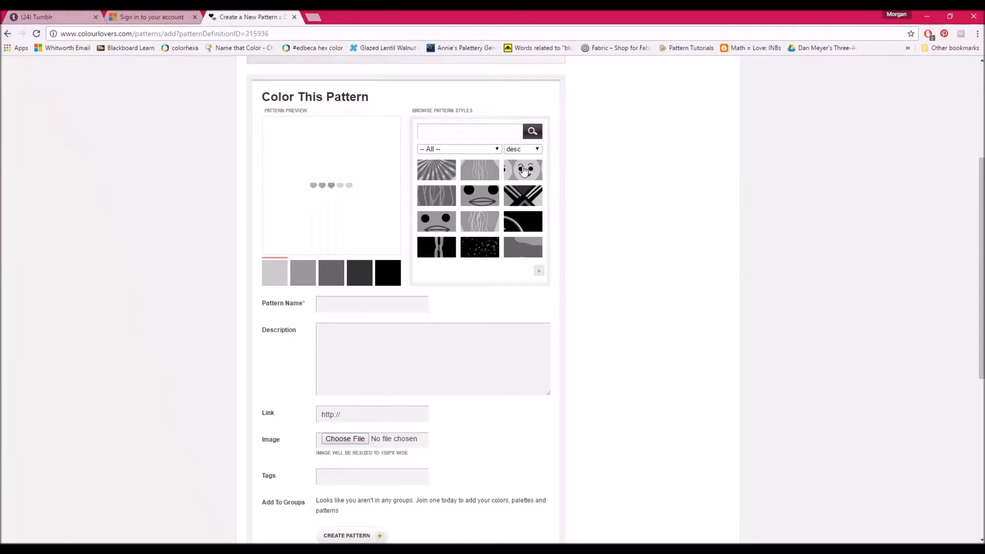
left_click(523, 200)
left_click(7, 33)
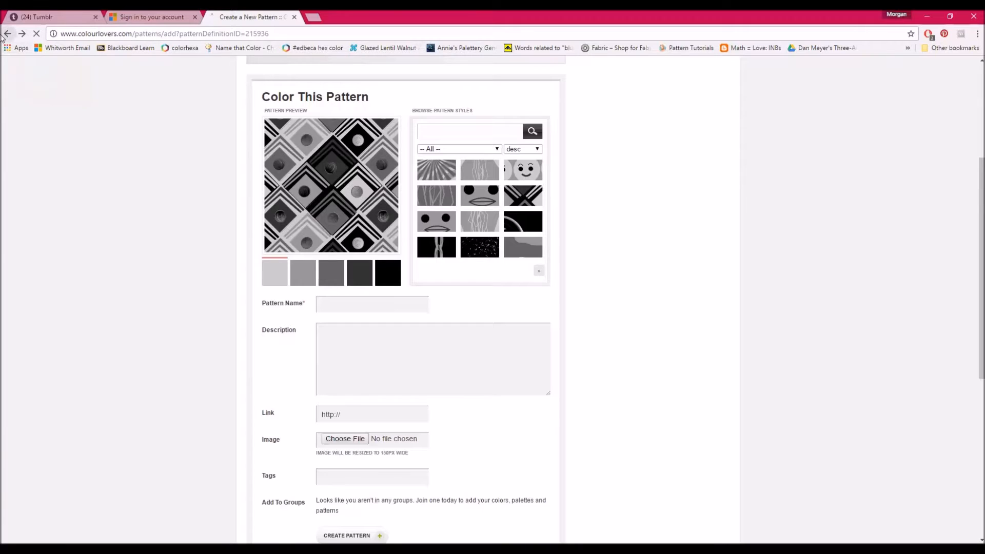
left_click(417, 296)
Recolor the pattern's first swatch bright red and its second swatch yellow, E4F615.
scroll(413, 303, "down", 2)
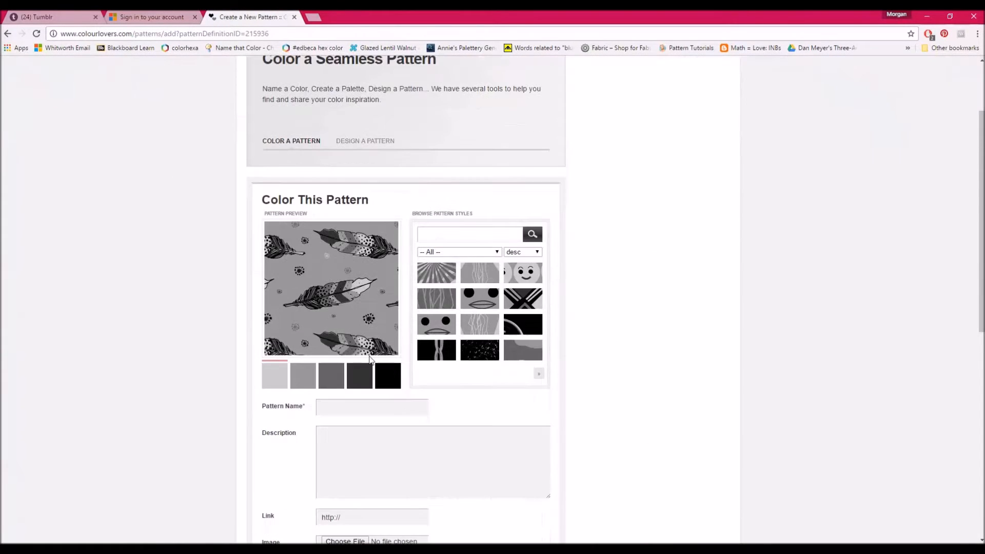
scroll(464, 382, "down", 1)
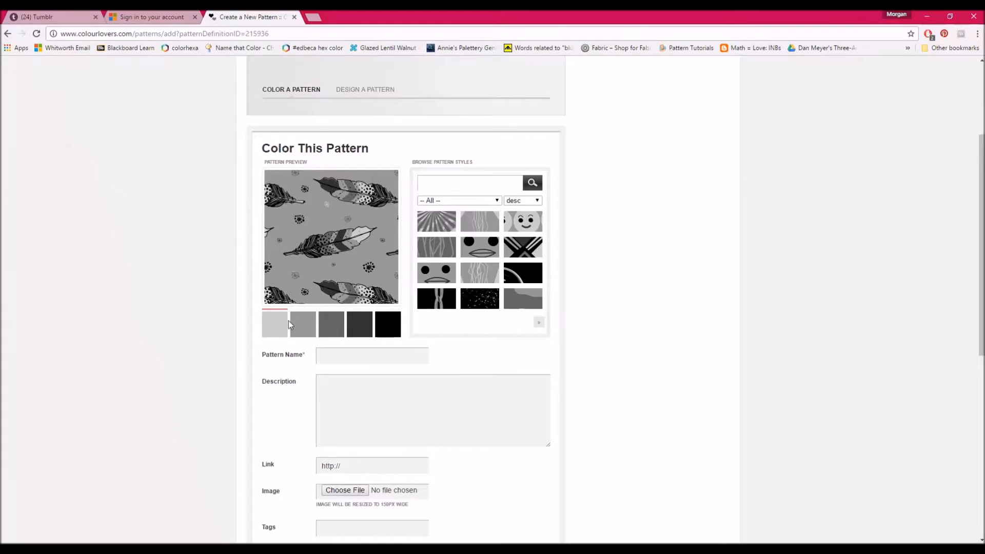
left_click(273, 323)
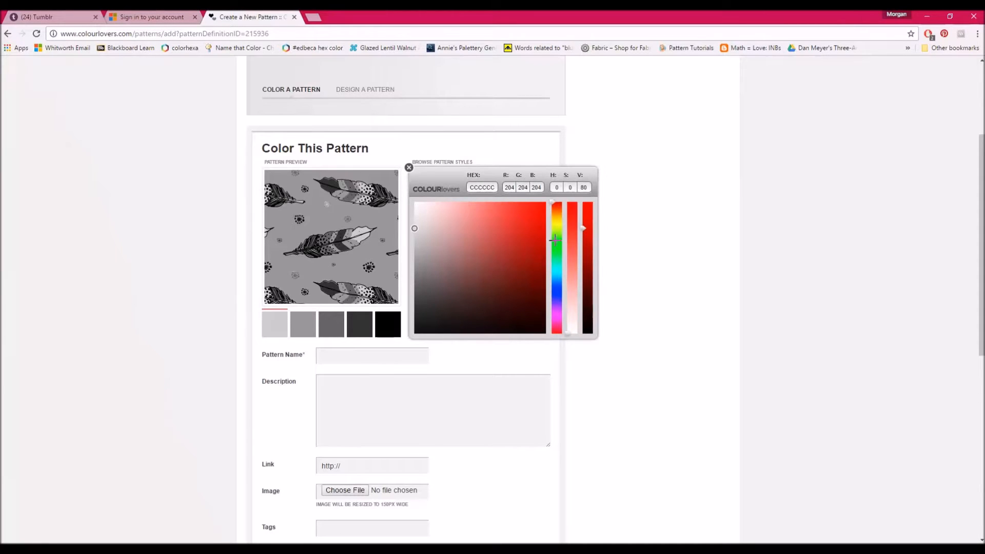
left_click(540, 212)
left_click(644, 219)
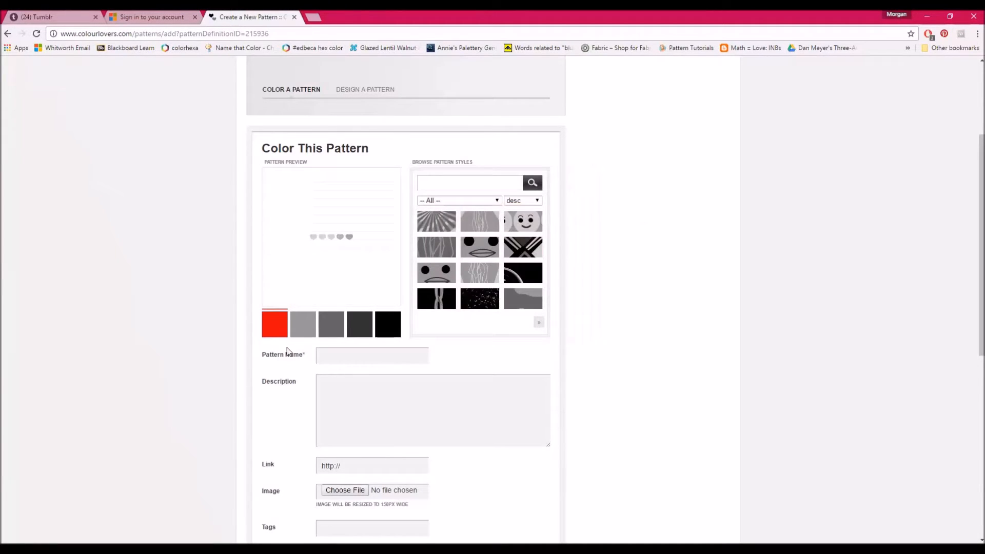
left_click(303, 325)
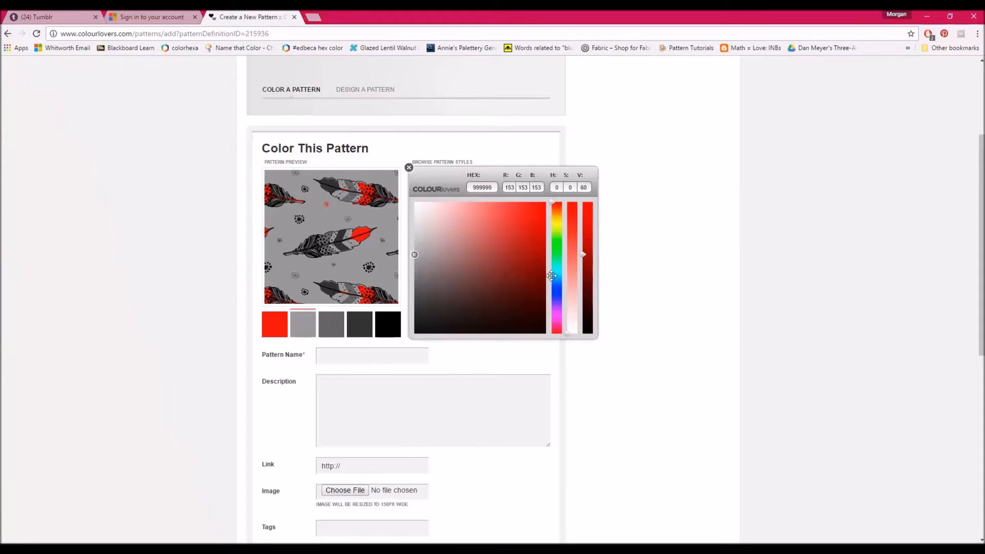
left_click(556, 225)
left_click(535, 206)
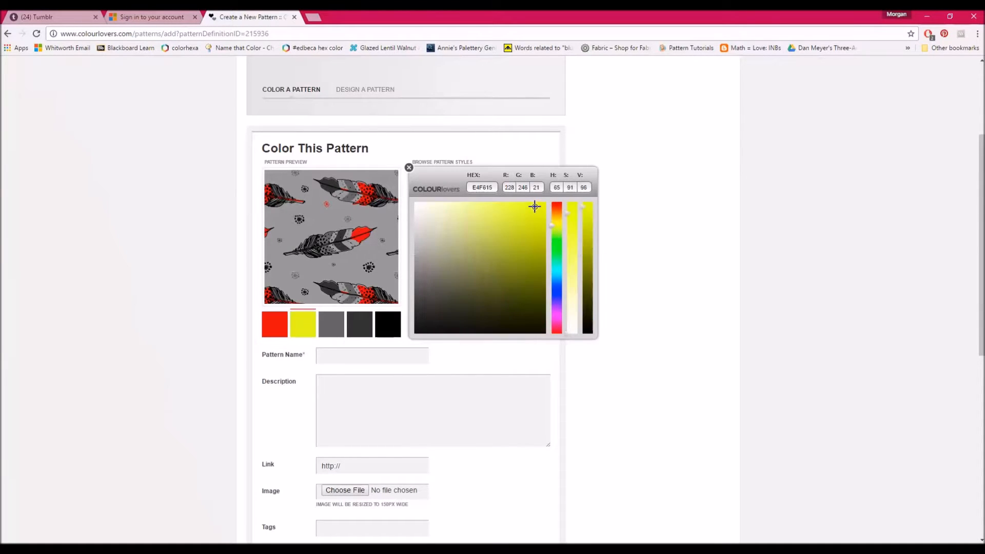
Recolor the third swatch green, 10F614, and the fourth swatch blue, 0D21F7.
left_click(332, 329)
left_click(554, 247)
left_click(537, 206)
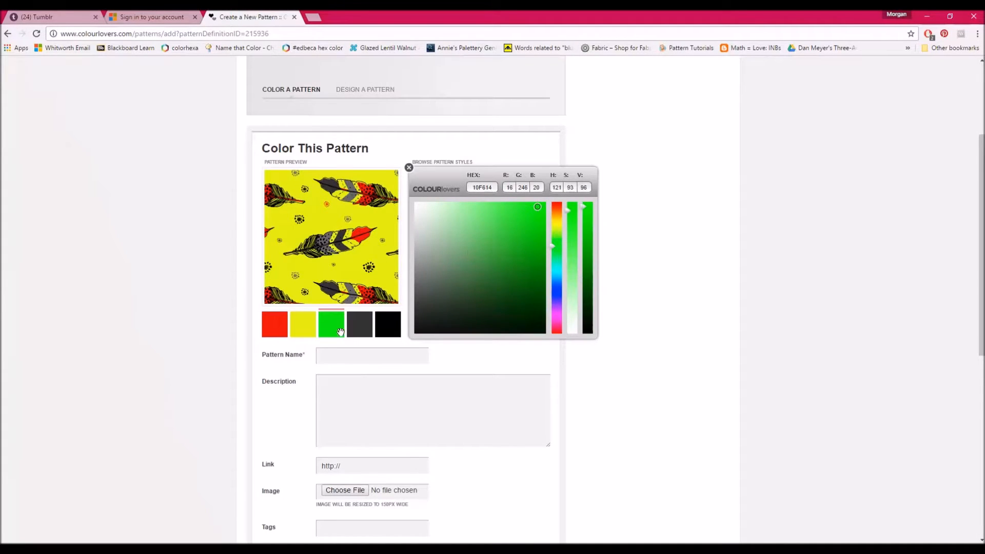
left_click(360, 325)
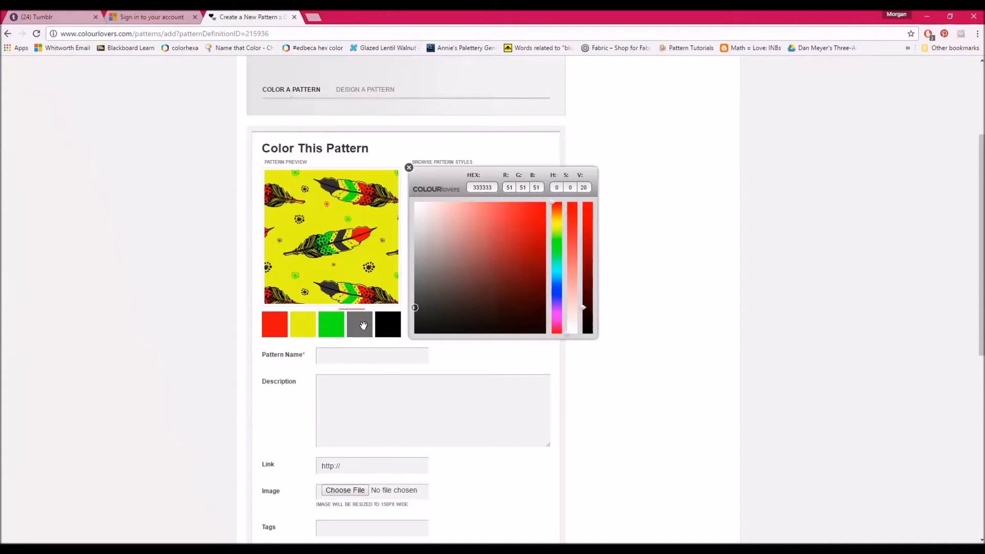
left_click(557, 288)
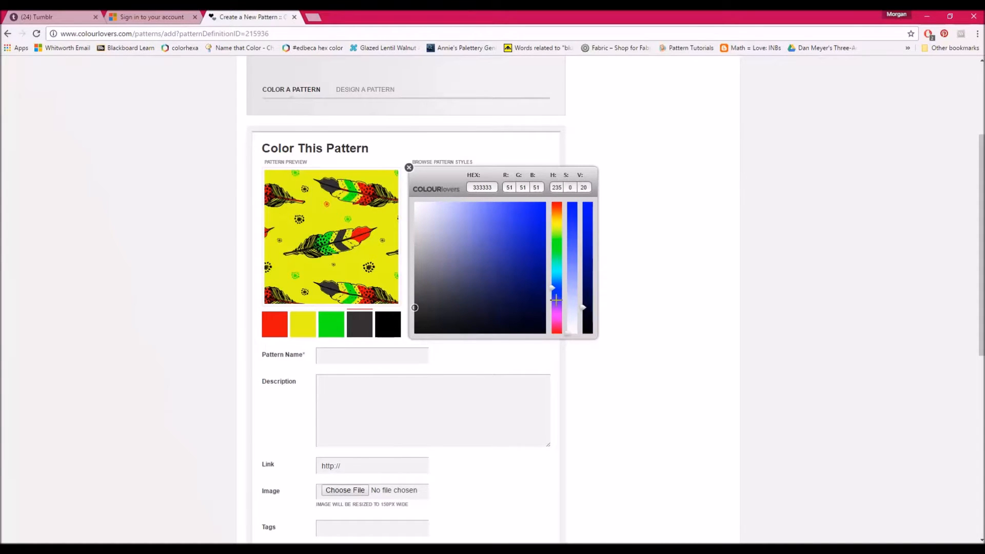
left_click(539, 206)
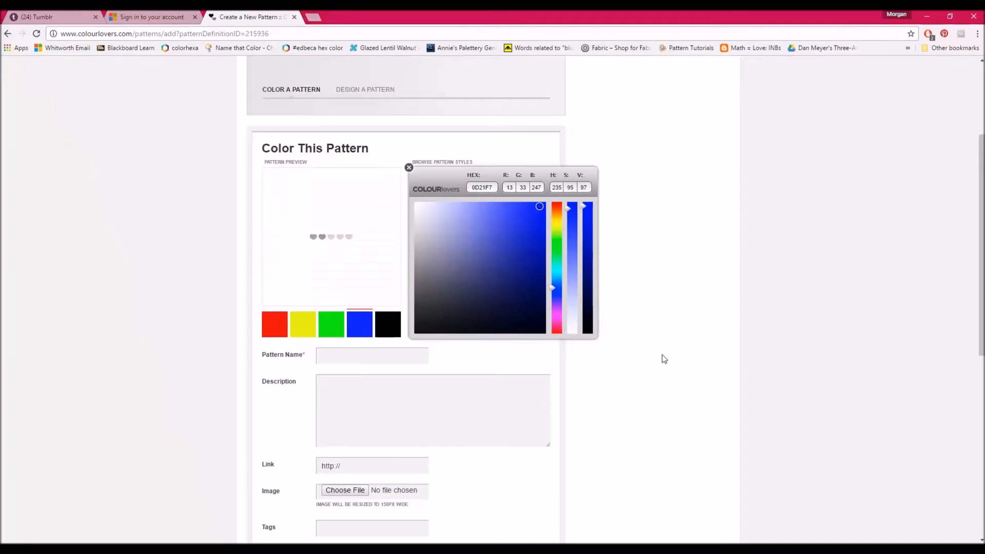
Recolor the fifth swatch magenta, EF0DDC, and apply it to the feather pattern.
left_click(385, 329)
left_click(557, 313)
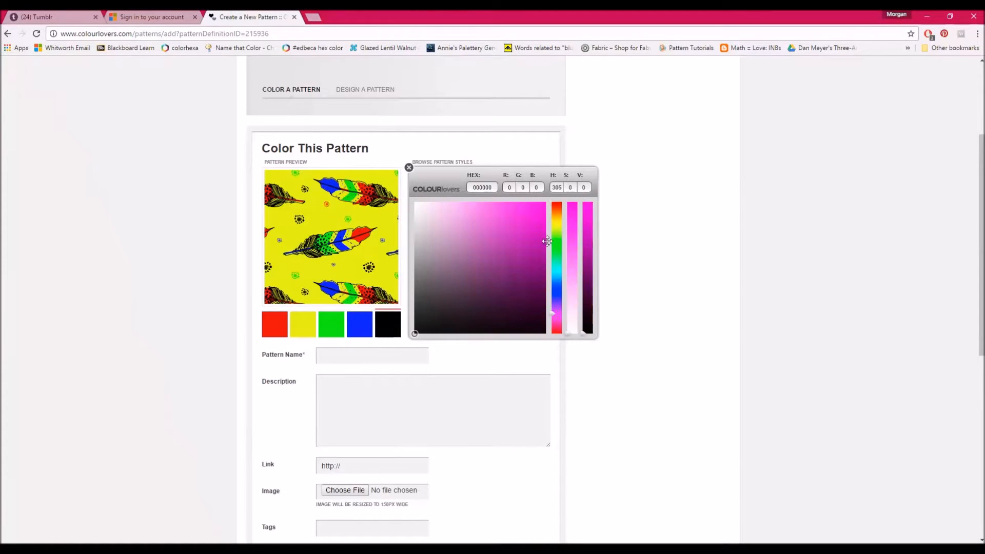
left_click(539, 210)
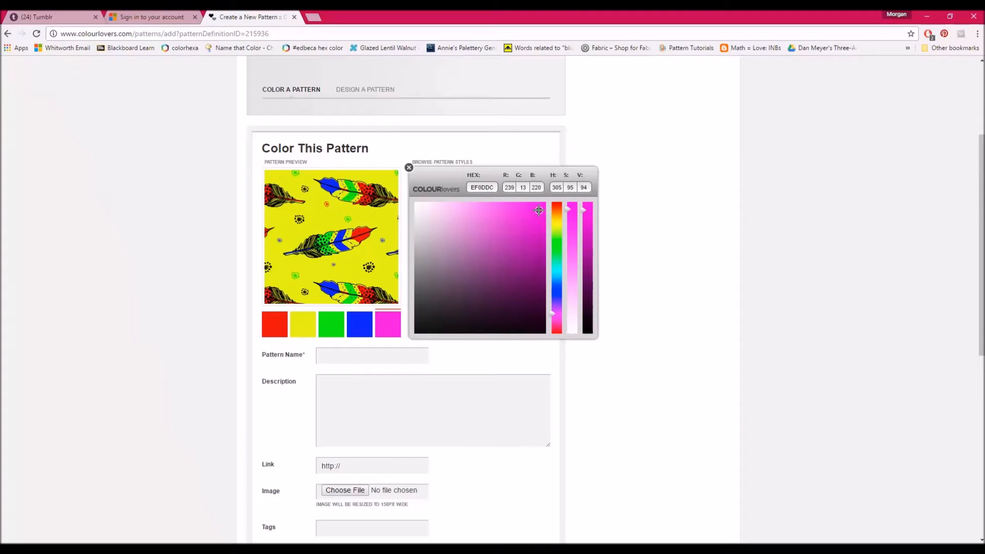
left_click(655, 208)
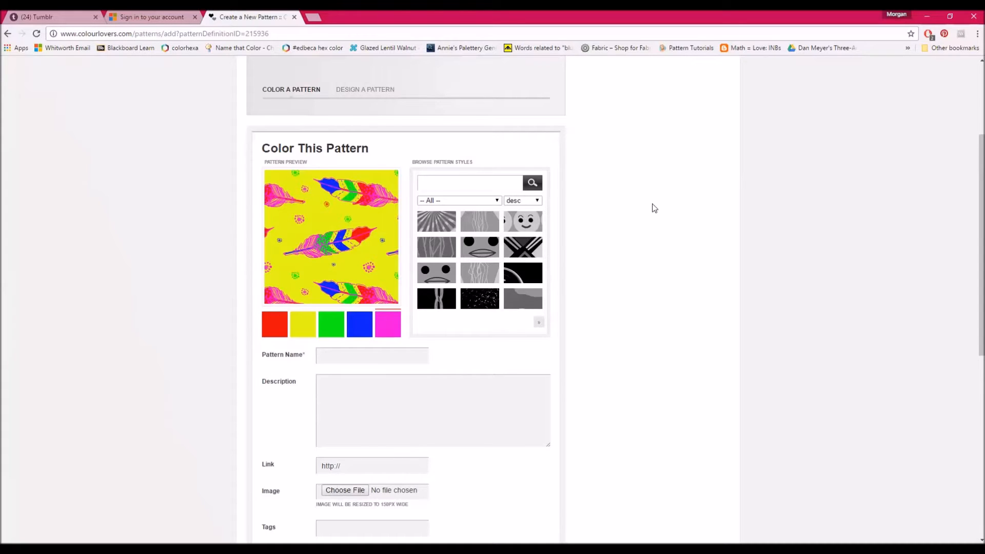
Change the third swatch to blue, 2210F6, and apply it to the pattern.
left_click(333, 317)
left_click(558, 290)
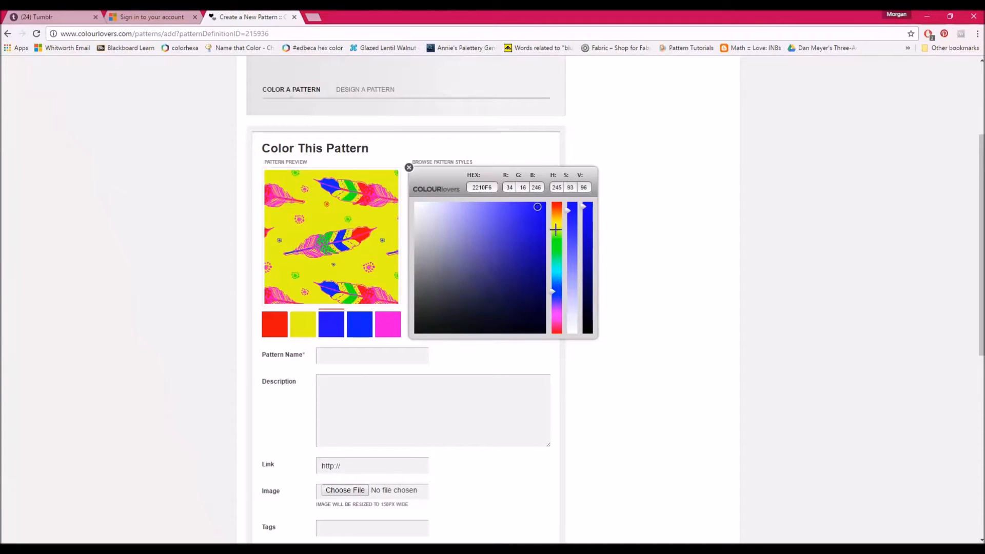
left_click(661, 213)
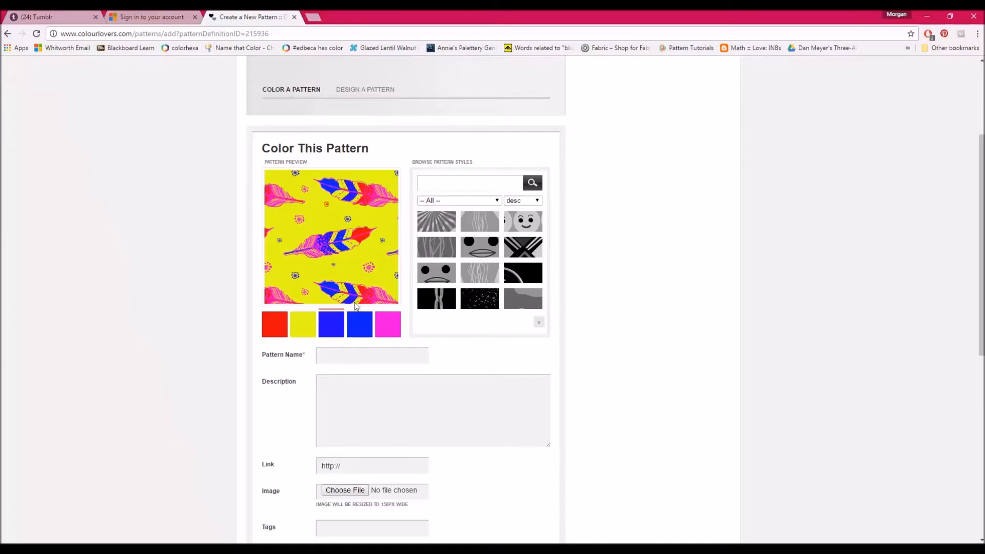
Set the first swatch to pure white, FFFFFF, and apply it to the pattern.
left_click(280, 325)
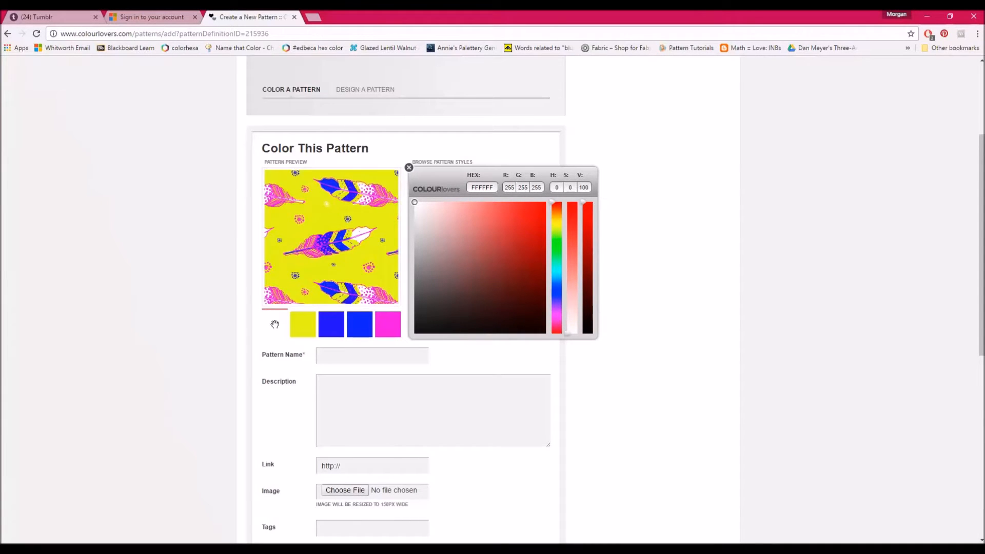
left_click(417, 207)
left_click(415, 203)
left_click(689, 188)
Set the second and third swatches to pure black, 000000, applying each to the pattern.
left_click(303, 324)
left_click(426, 299)
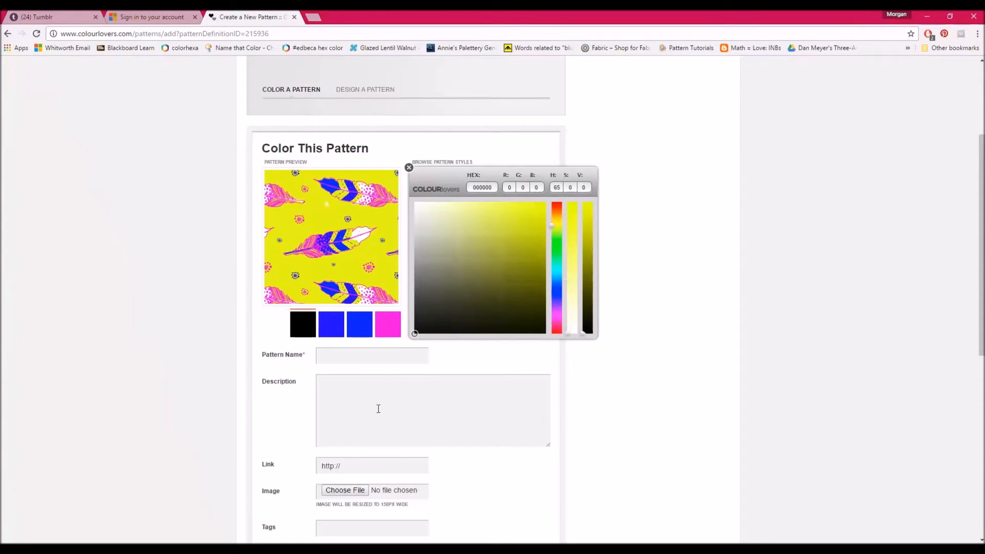
left_click(670, 314)
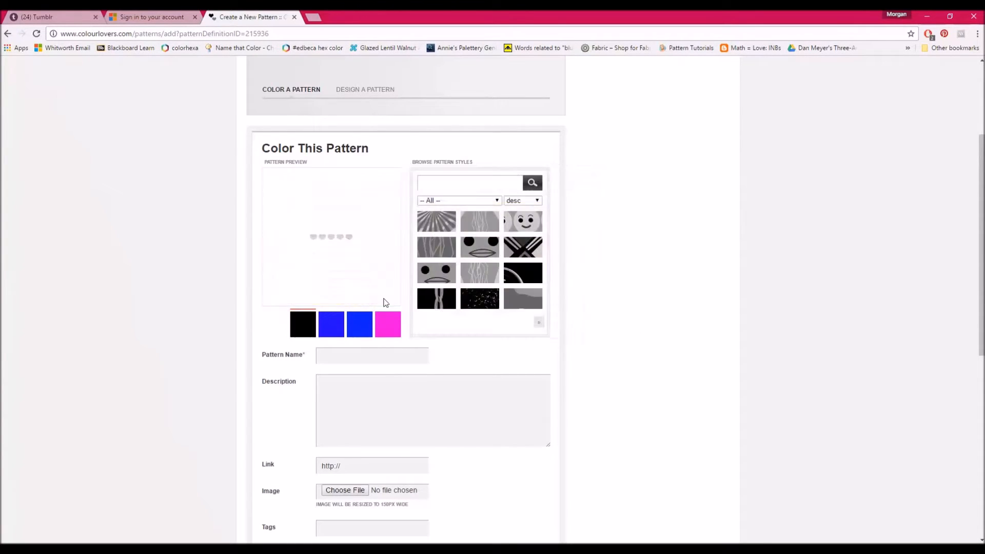
left_click(334, 324)
left_click_drag(423, 305, 398, 334)
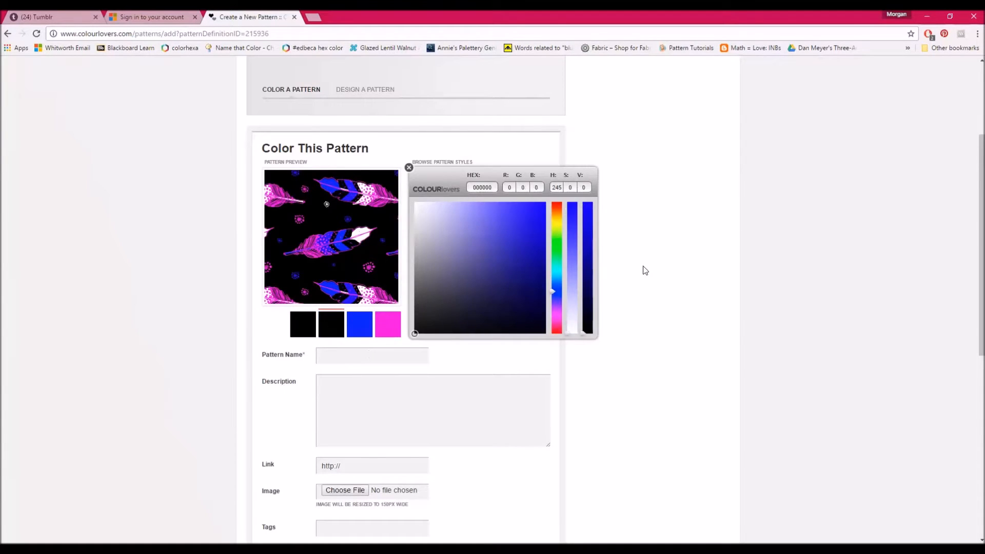
left_click(645, 269)
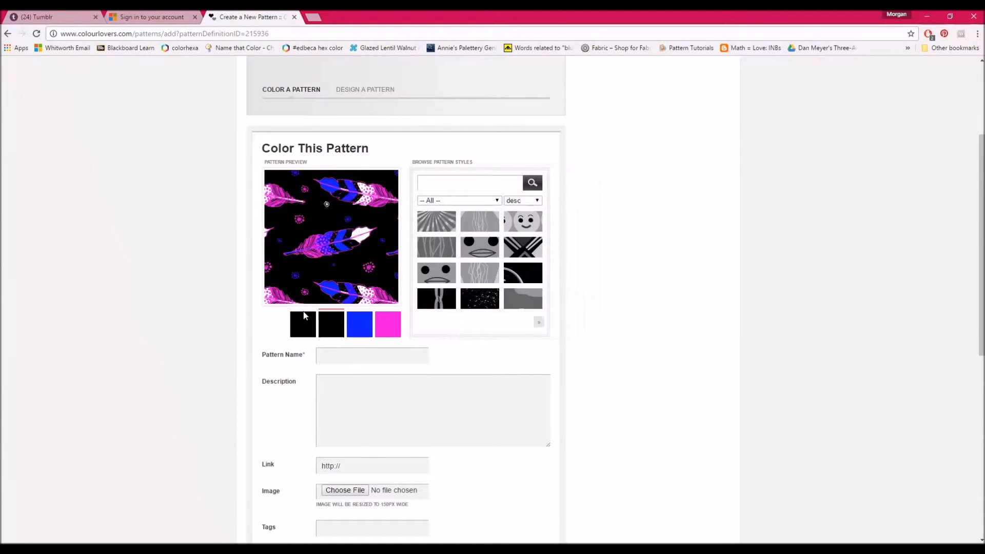
Set the fourth and fifth swatches to pure black, 000000, applying each to the pattern.
left_click(358, 319)
left_click(415, 333)
left_click(659, 305)
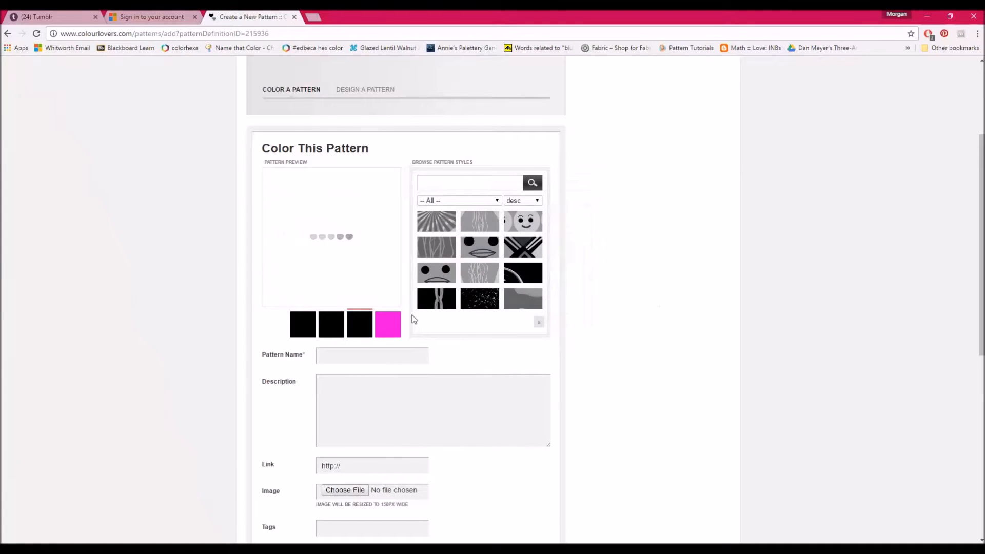
left_click(394, 317)
left_click(415, 333)
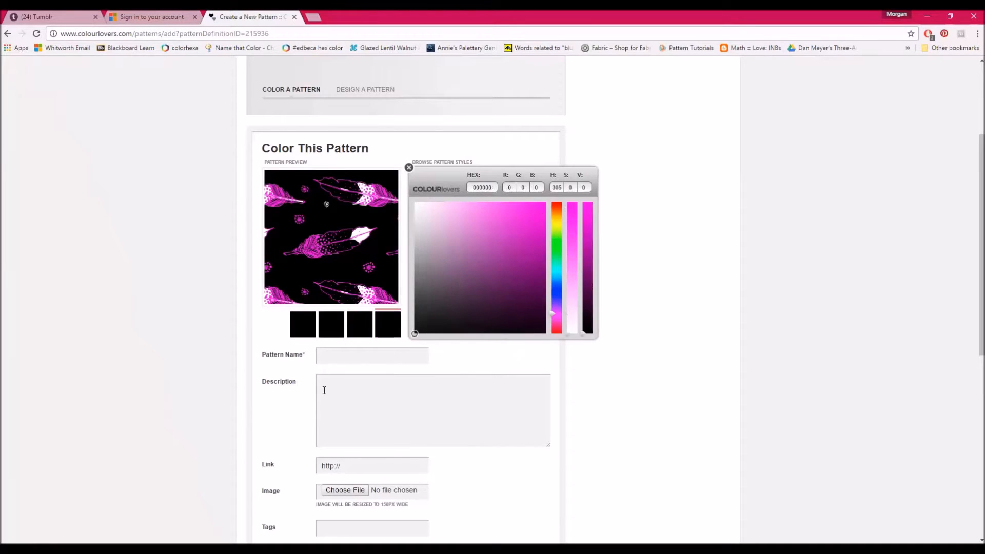
left_click(639, 293)
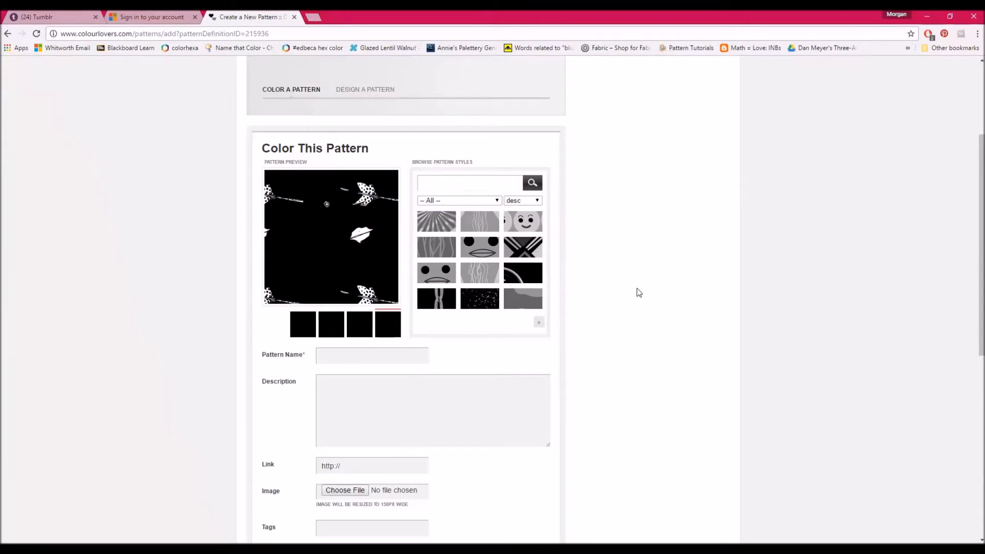
Name the recolored pattern Feather1 and create it.
scroll(514, 298, "down", 2)
left_click(399, 254)
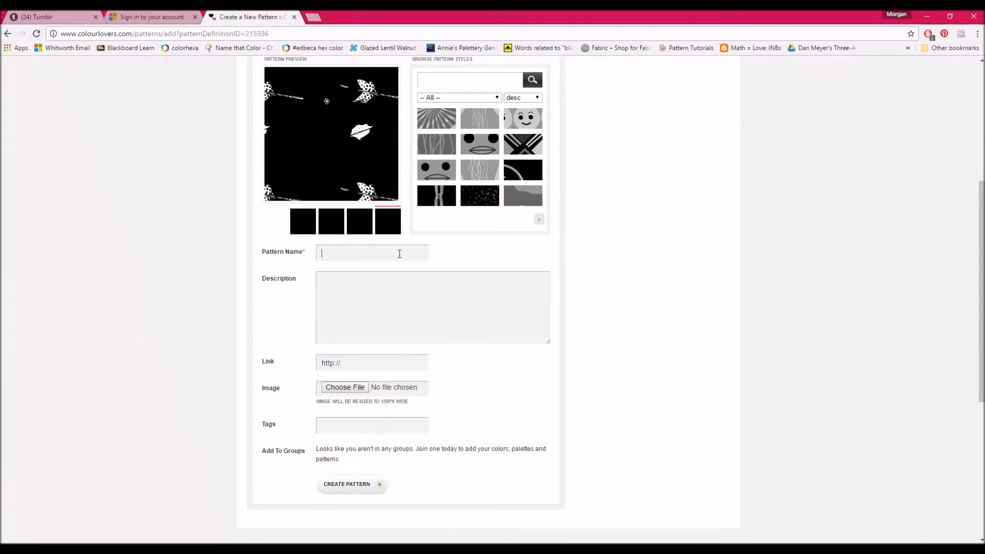
type("Feath")
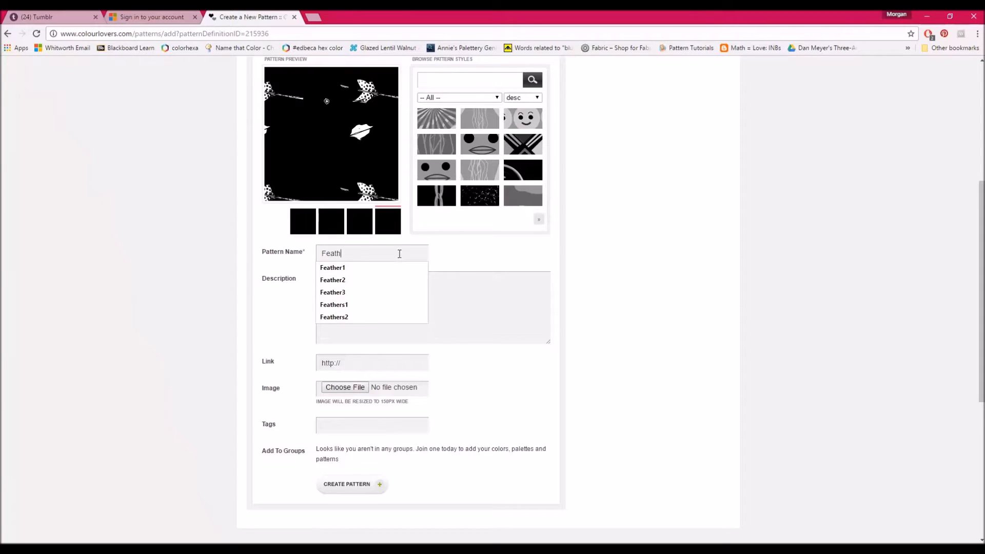
type("ersa")
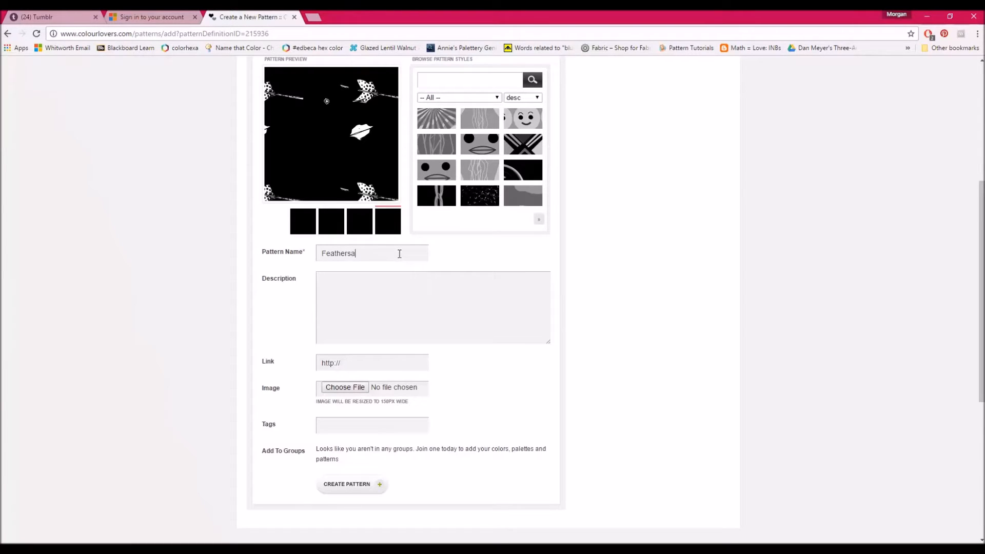
key("BackSpace")
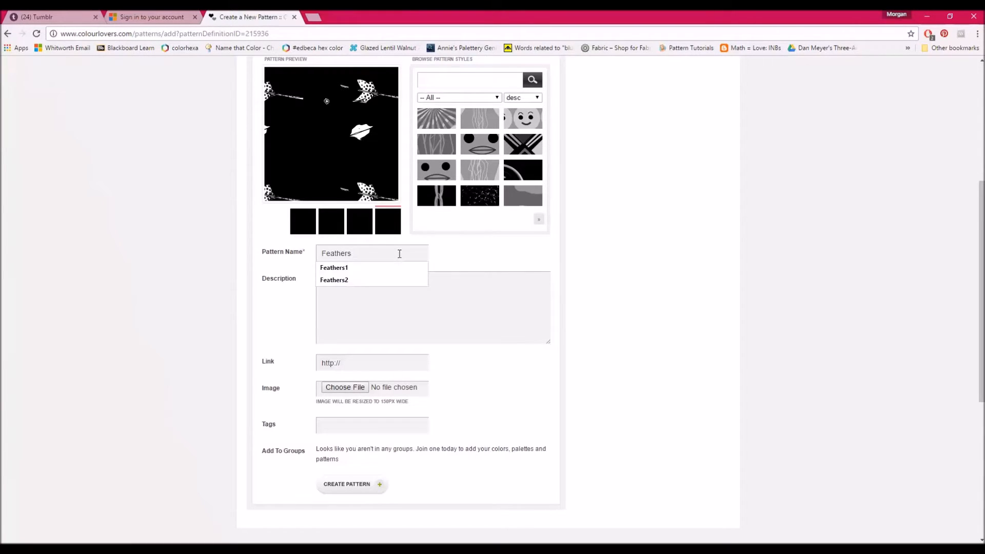
key("BackSpace")
key("BackSpace")
key("BackSpace")
key("BackSpace")
key("BackSpace")
key("BackSpace")
key("BackSpace")
key("BackSpace")
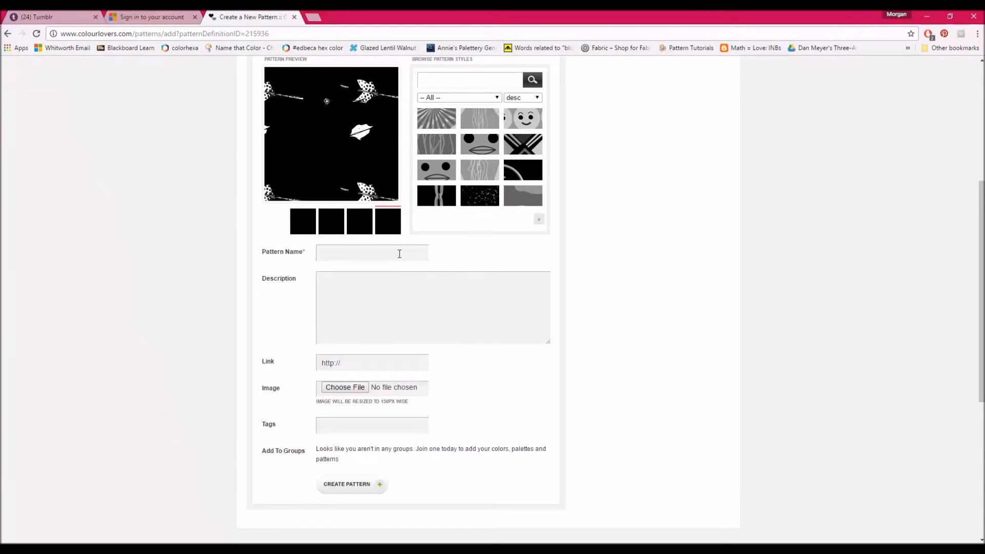
type("Feat")
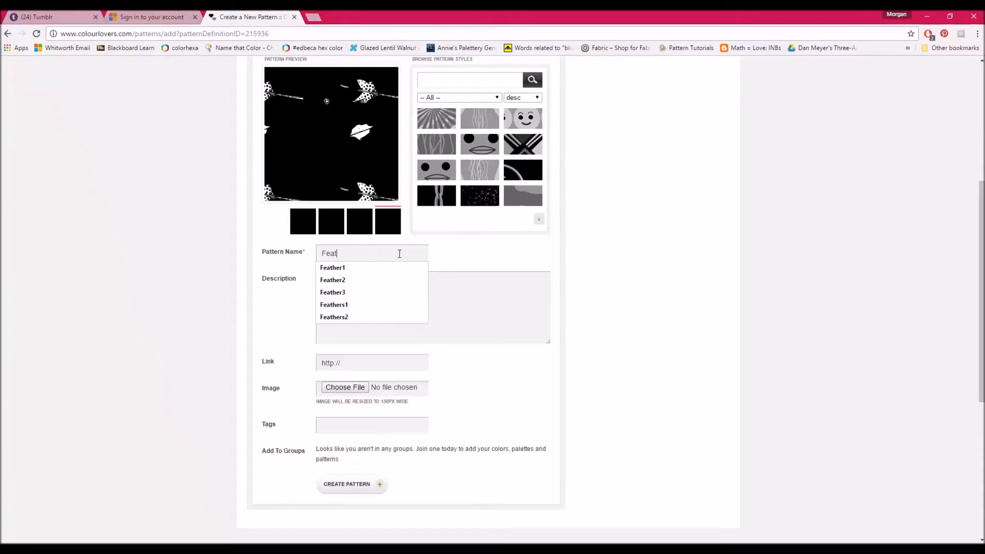
type("hery1")
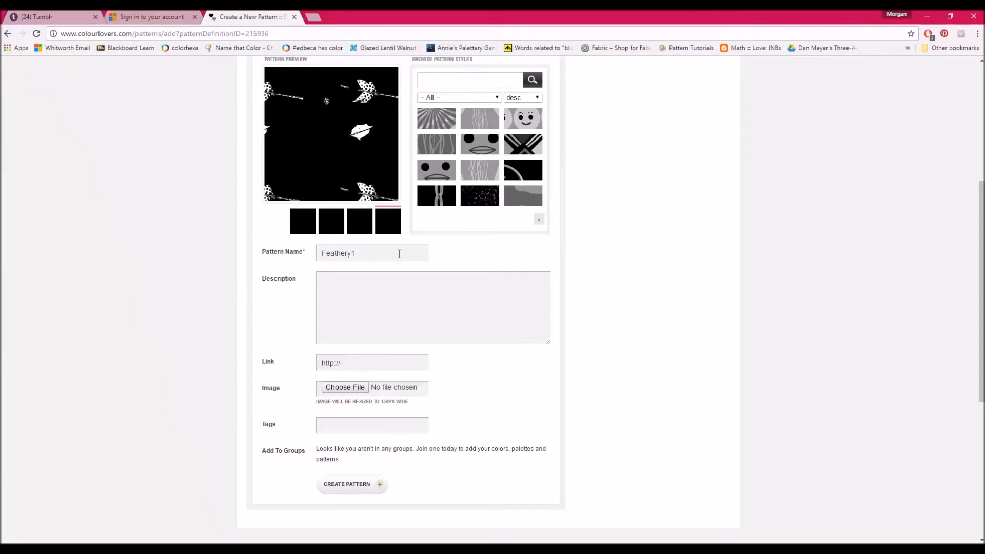
key("BackSpace")
key("BackSpace")
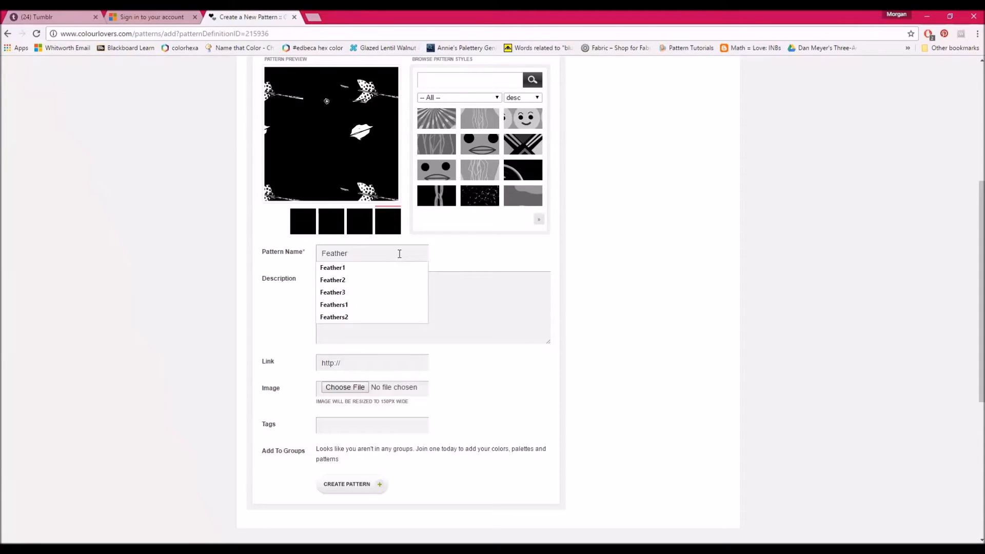
type("1")
left_click(627, 270)
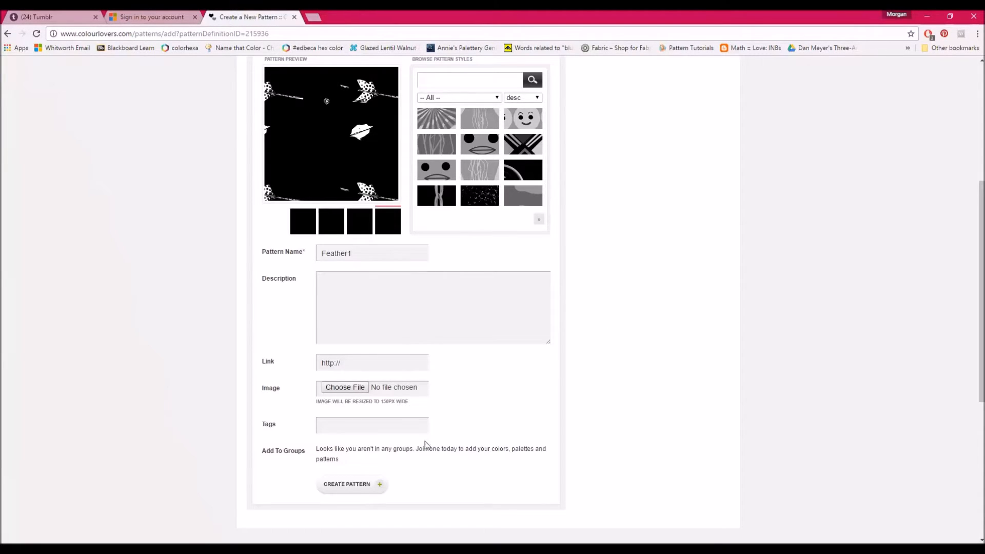
left_click(372, 486)
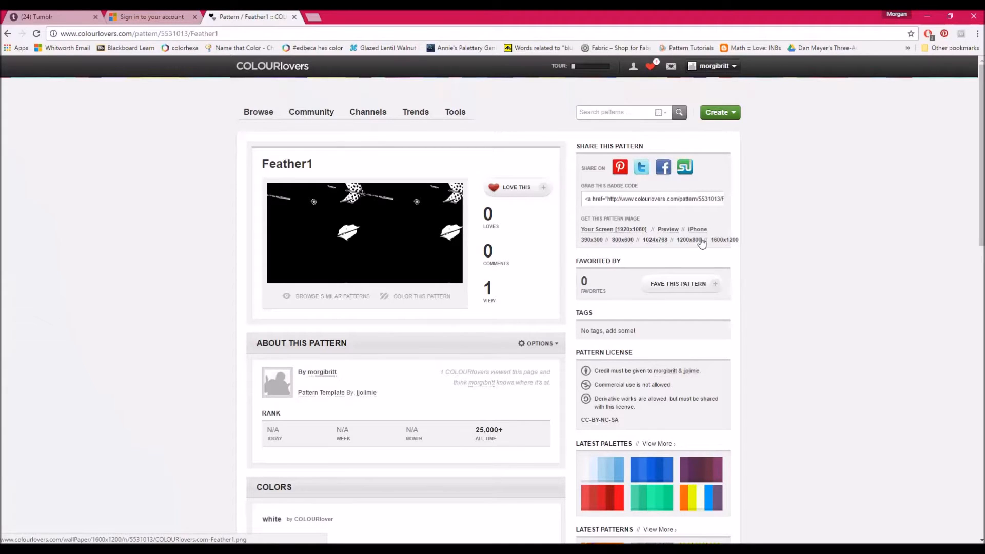
Open the preview image of the Feather1 pattern and copy the image.
left_click(668, 230)
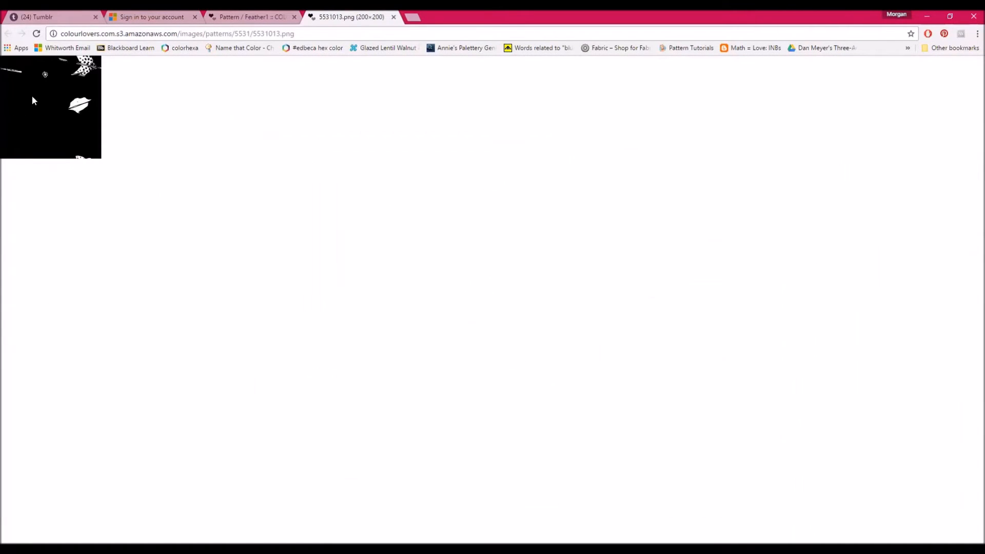
right_click(46, 85)
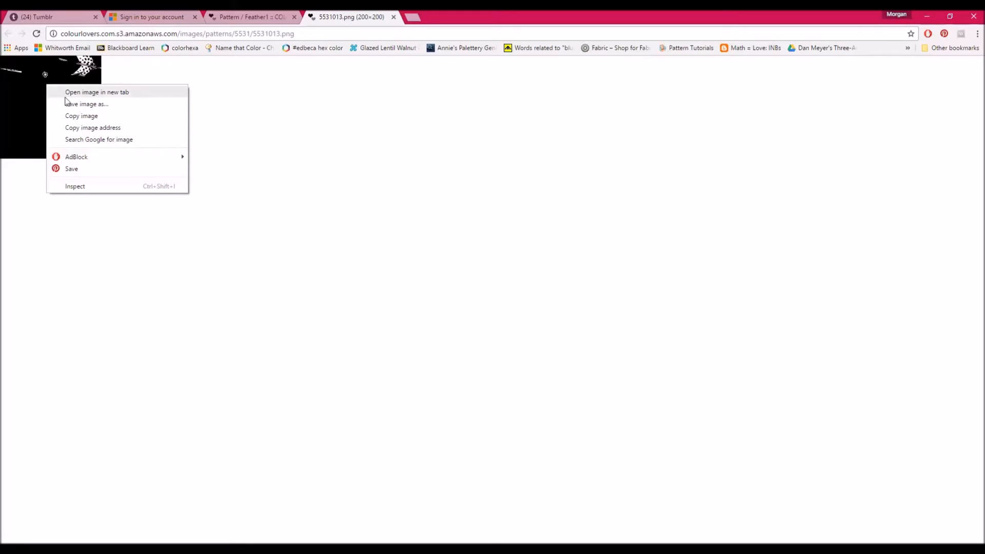
left_click(84, 117)
right_click(82, 117)
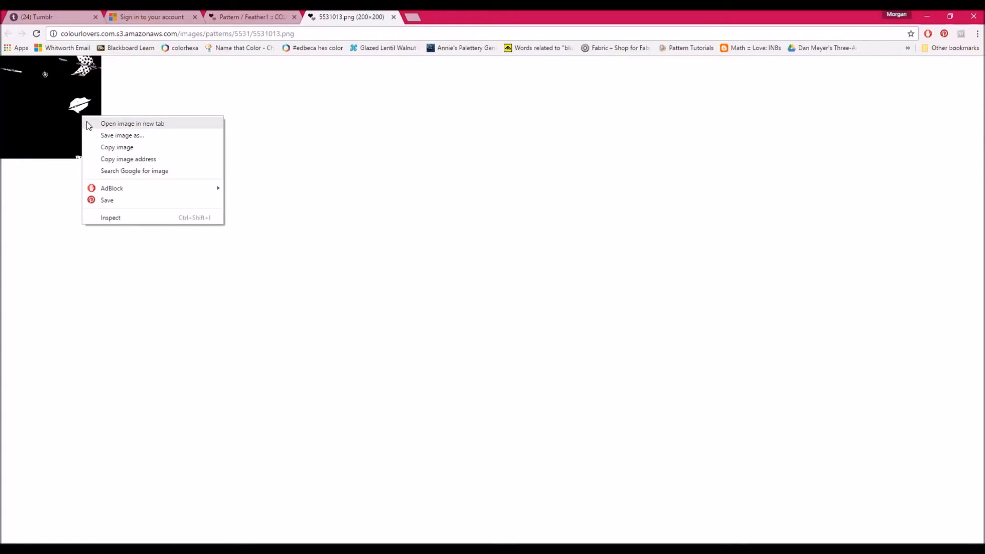
left_click(112, 136)
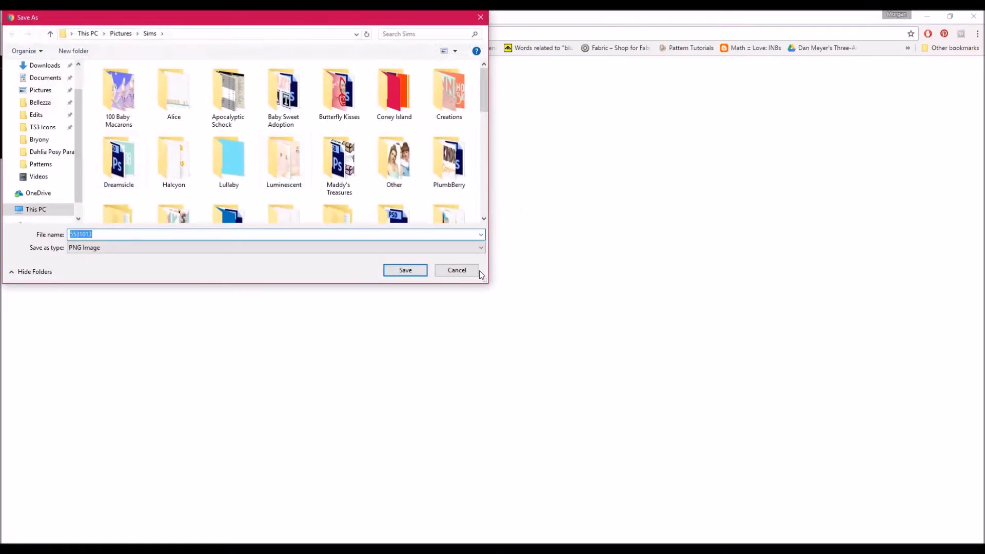
left_click(456, 269)
Copy the pattern preview image to the clipboard again and switch to Photoshop.
right_click(40, 72)
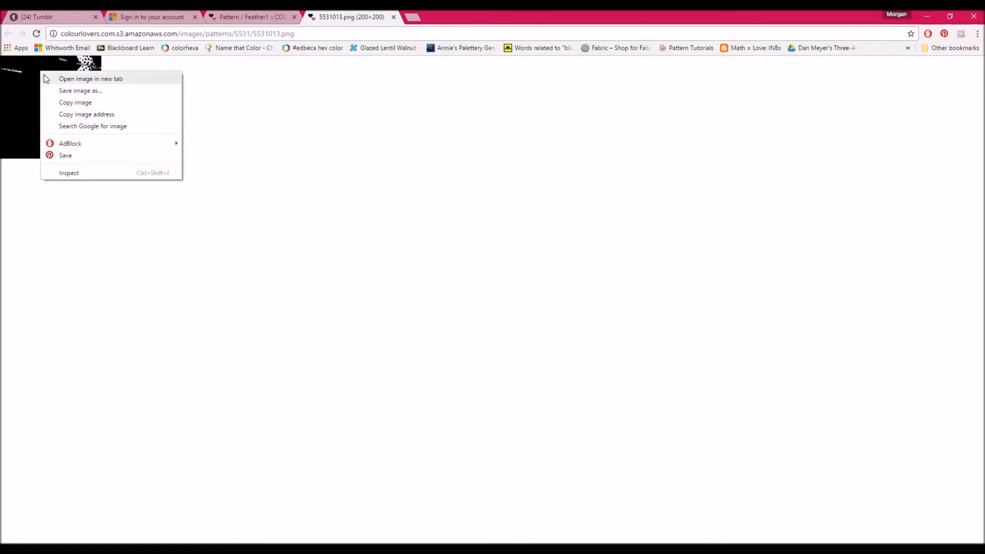
left_click(93, 103)
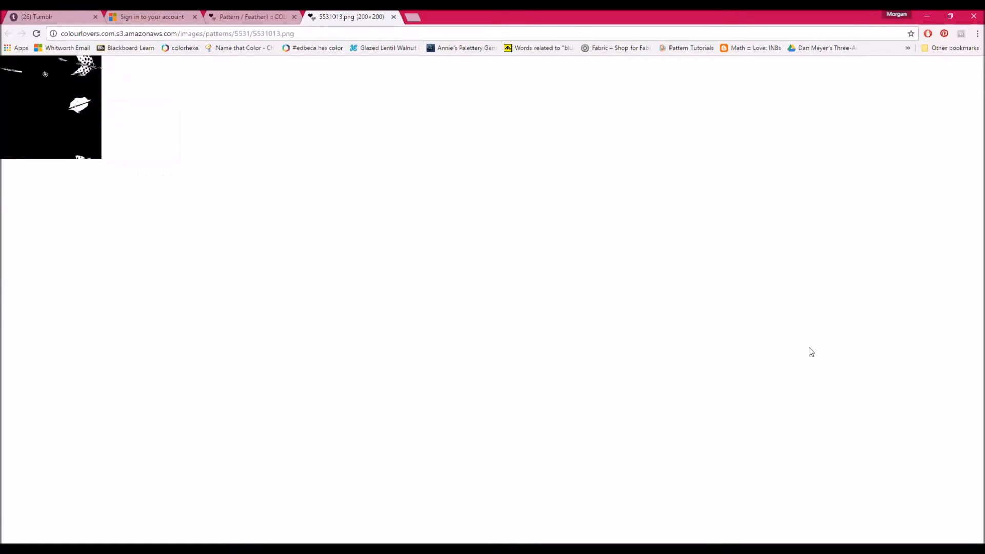
left_click(770, 514)
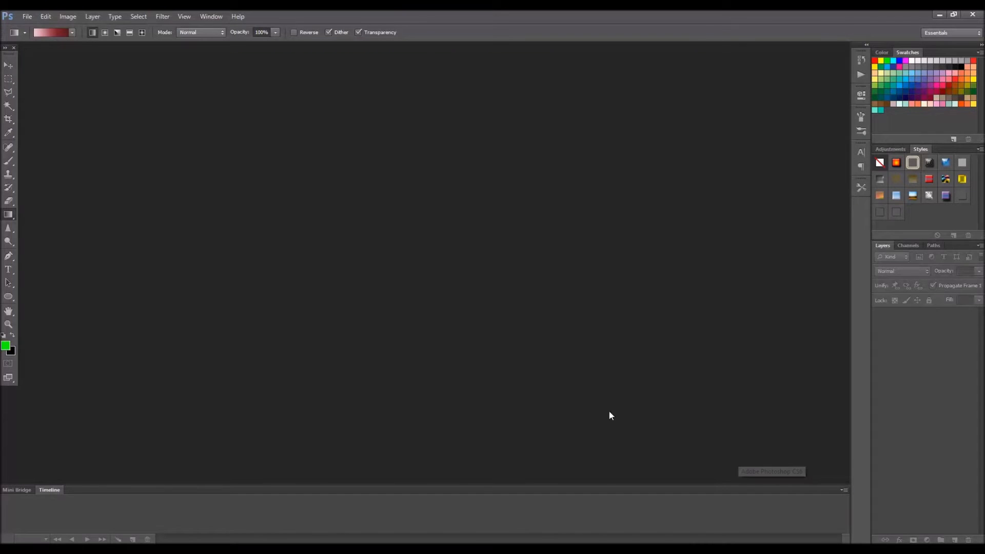
Create a new 200 by 200 pixel document at 72 pixels/inch with the color mode set to RGB Color.
left_click(27, 18)
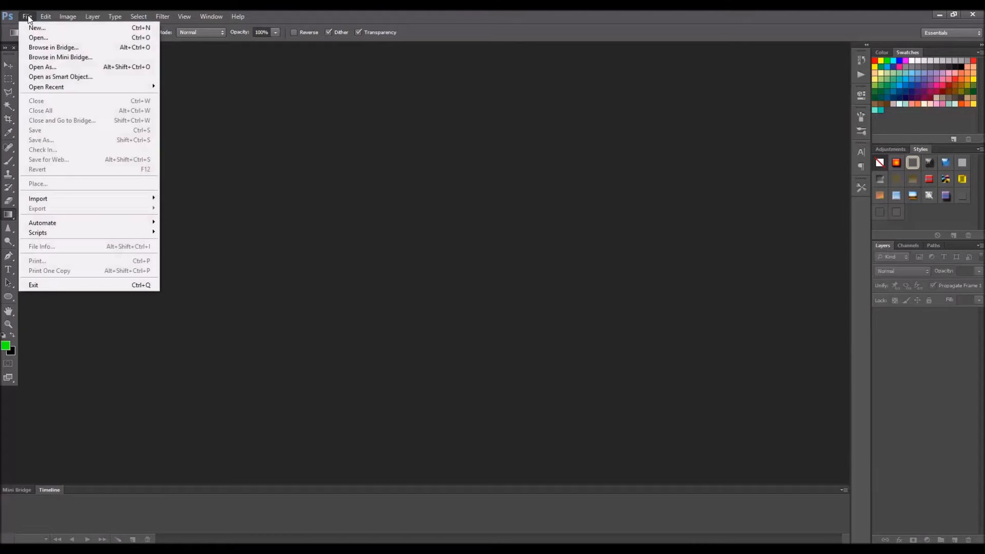
left_click(37, 28)
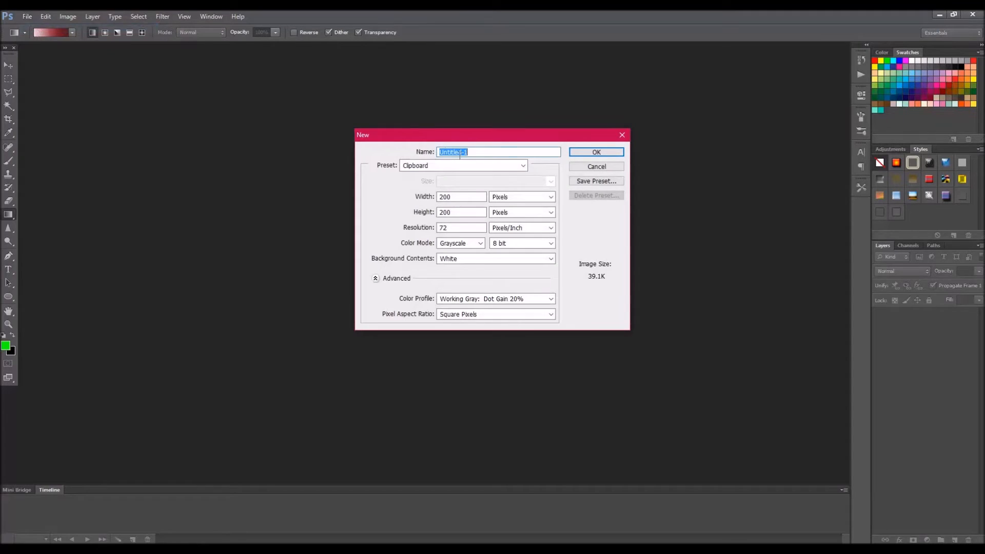
left_click(441, 169)
left_click(441, 170)
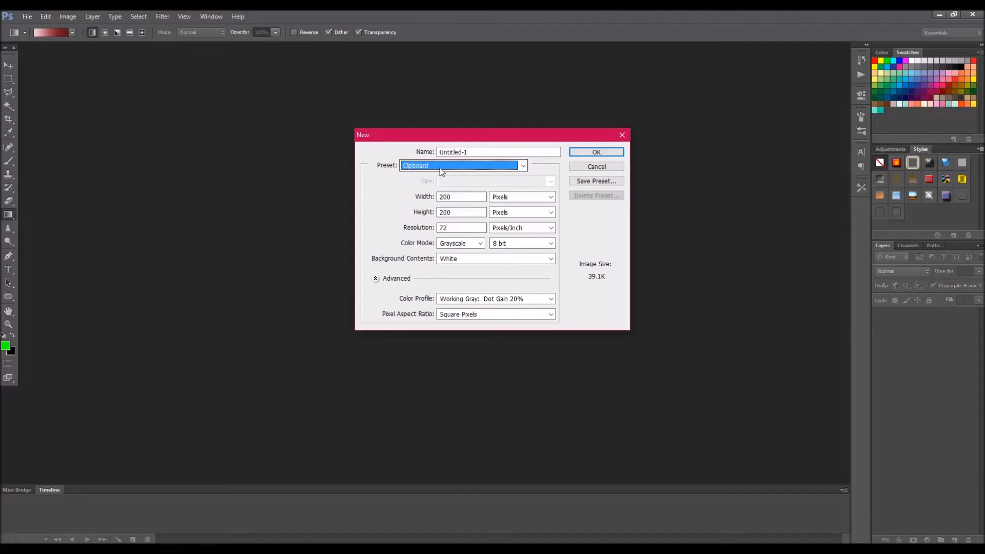
left_click(464, 245)
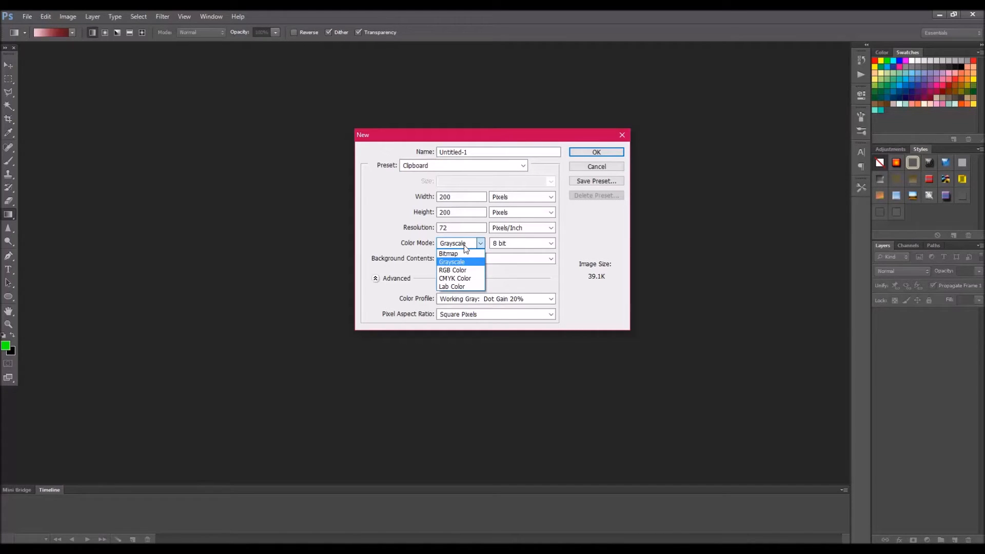
left_click(452, 269)
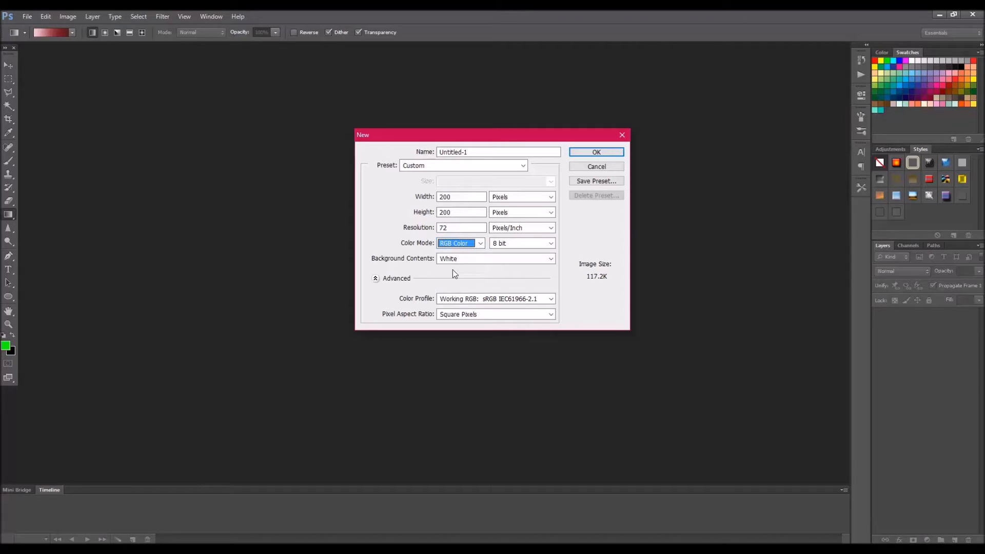
left_click(593, 153)
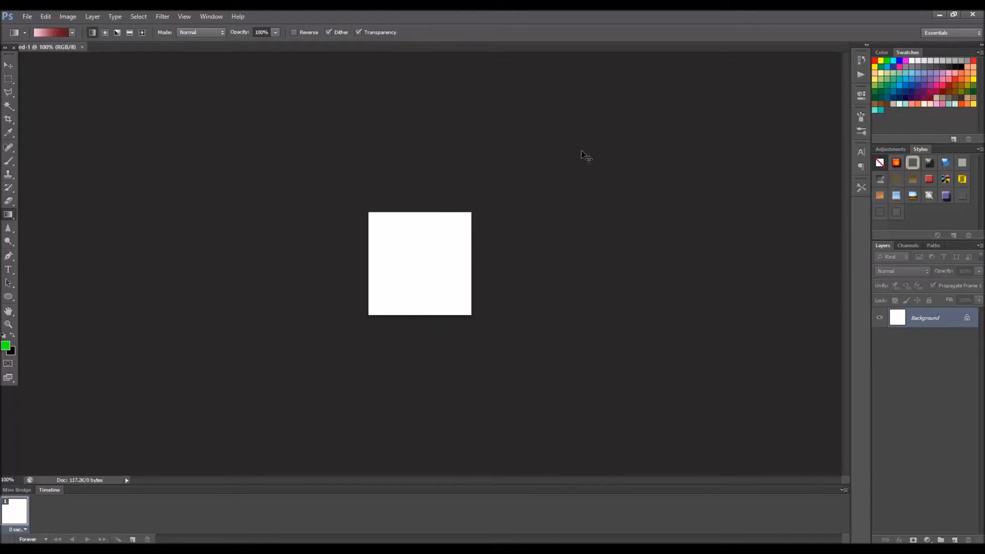
Paste the copied pattern image as a new layer and make the Background layer active.
key("ctrl+v")
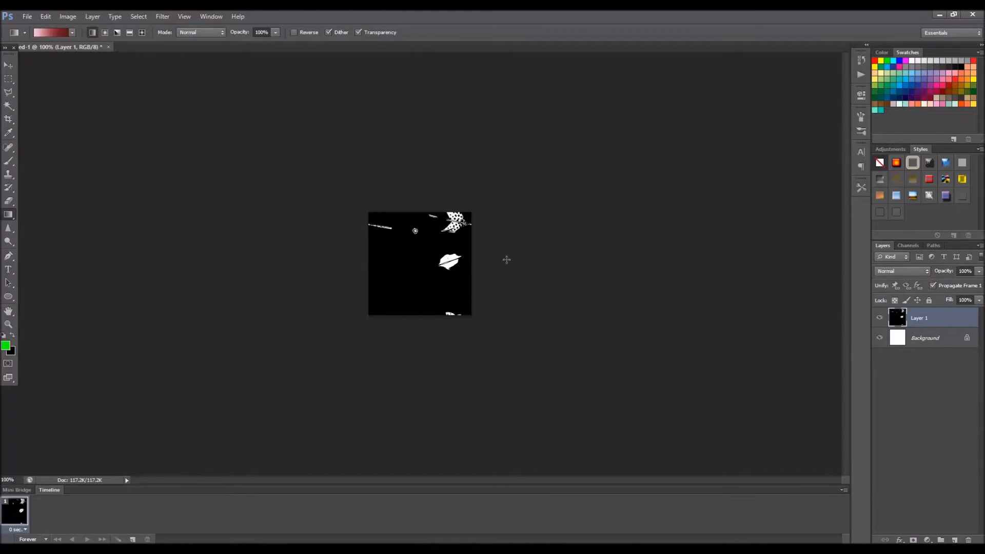
left_click(922, 346)
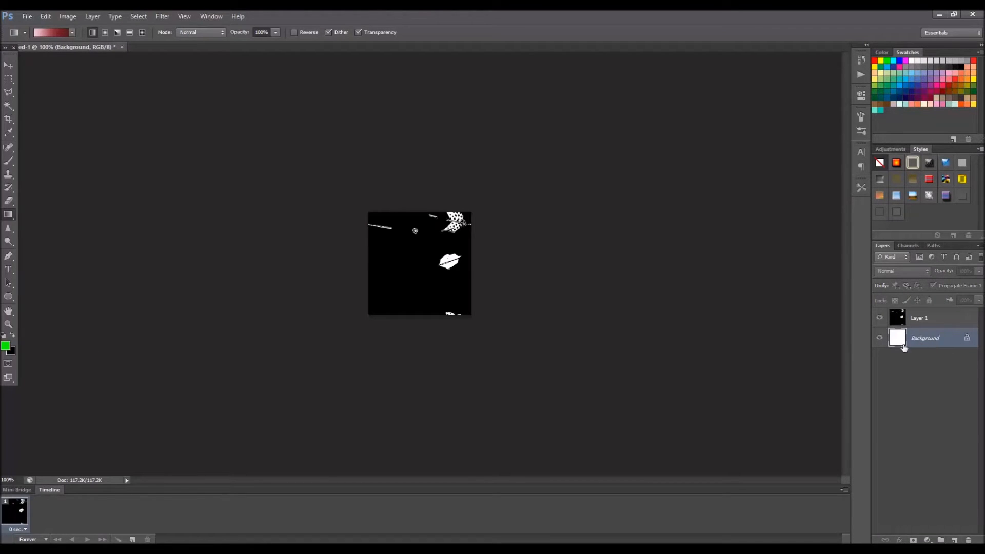
left_click(5, 347)
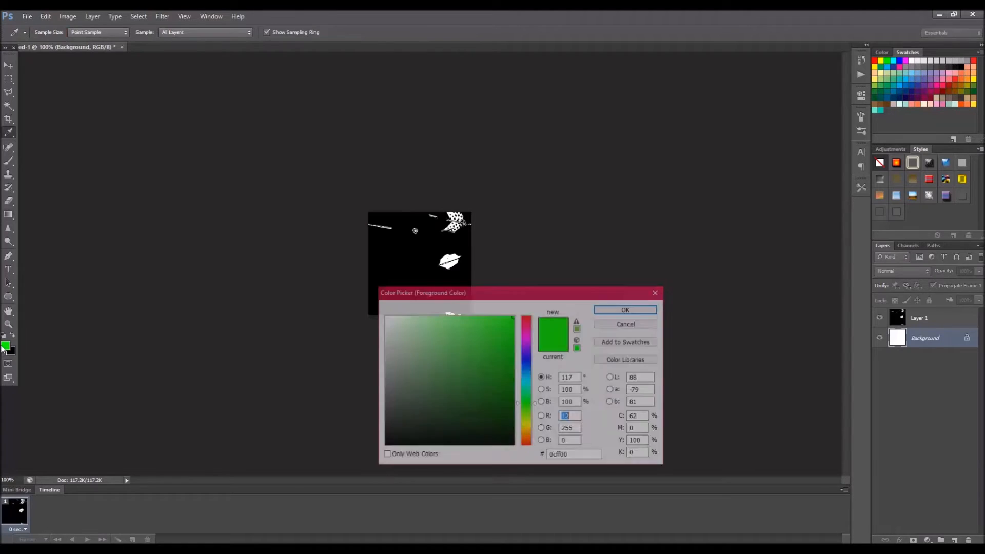
left_click(529, 317)
left_click_drag(530, 320, 536, 313)
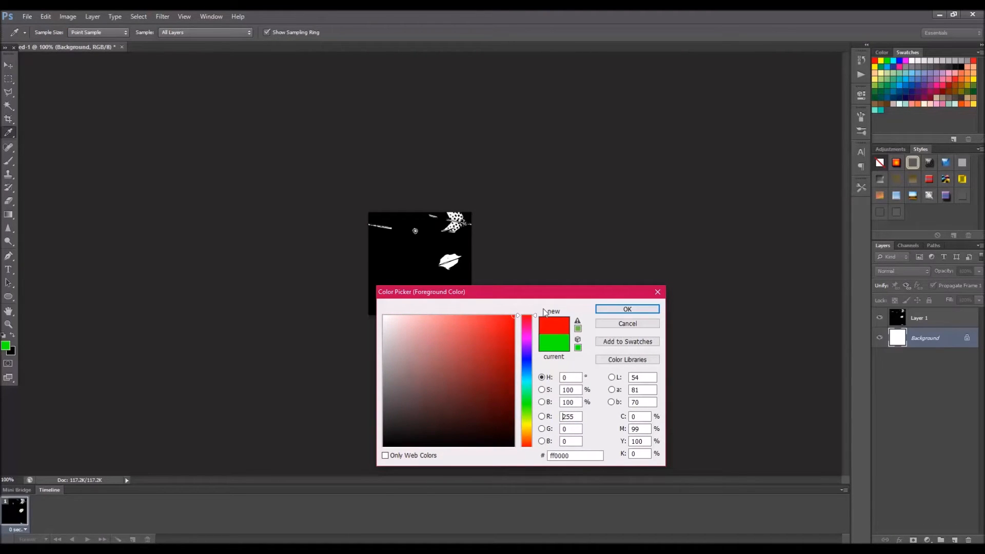
left_click(634, 322)
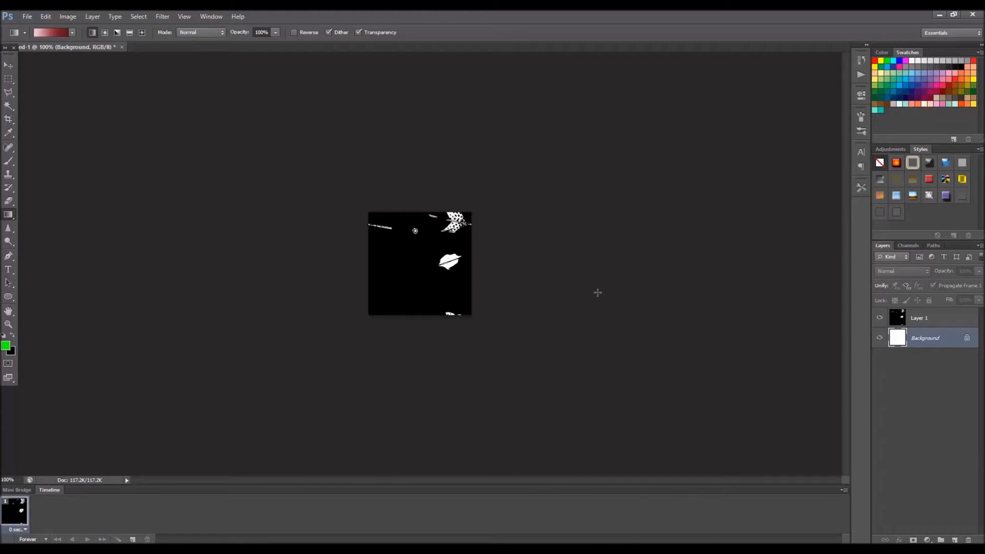
Fill the Background layer with the green foreground color and switch to the Paint Bucket tool.
key("alt+BackSpace")
left_click(13, 218)
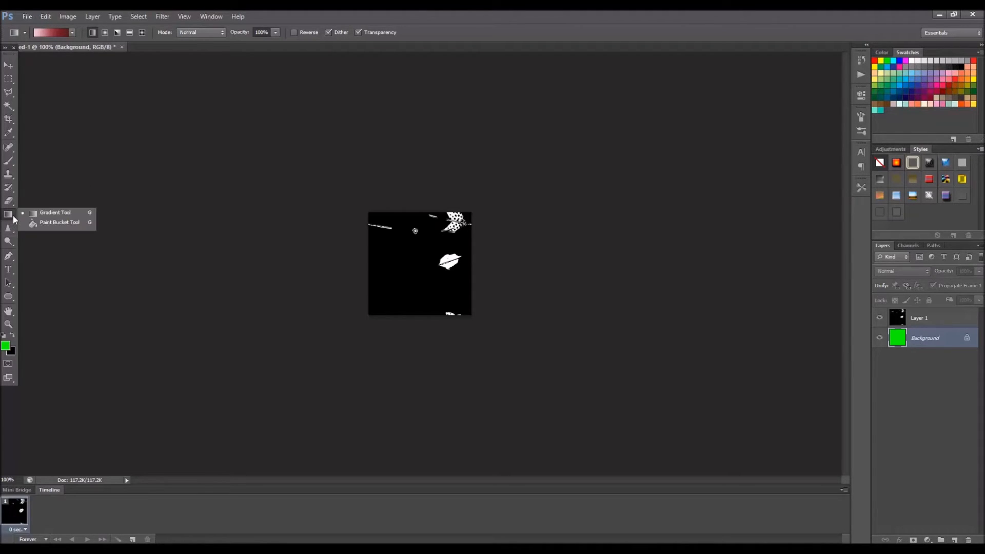
left_click(42, 225)
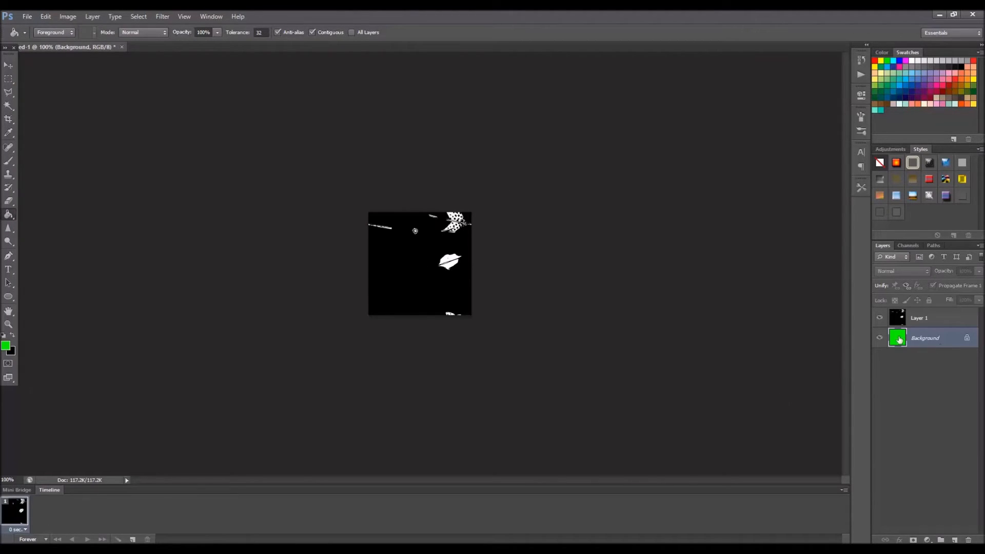
Try the Offset filter on Layer 1 at +100 pixels right and 100 pixels down with Wrap Around.
left_click(925, 321)
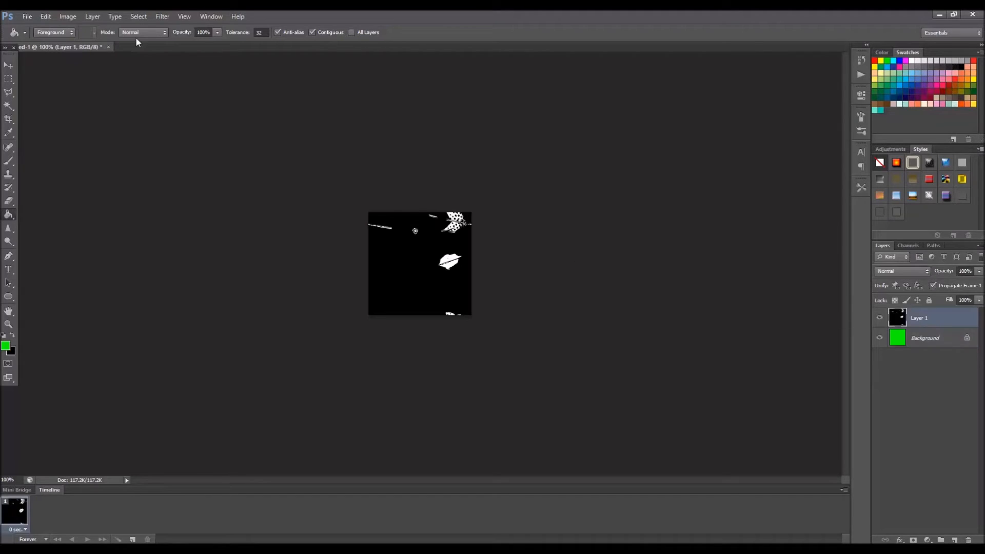
left_click(161, 19)
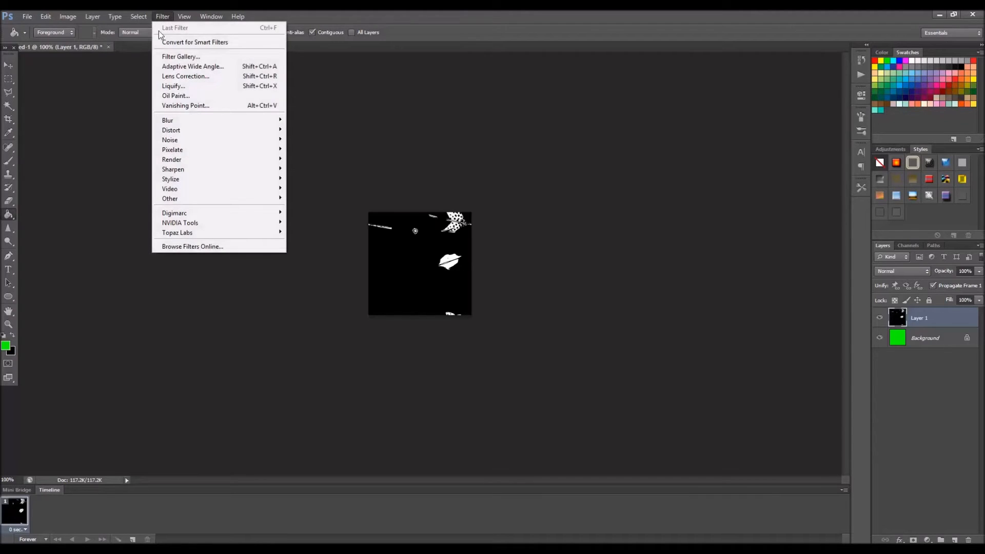
mouse_move(206, 200)
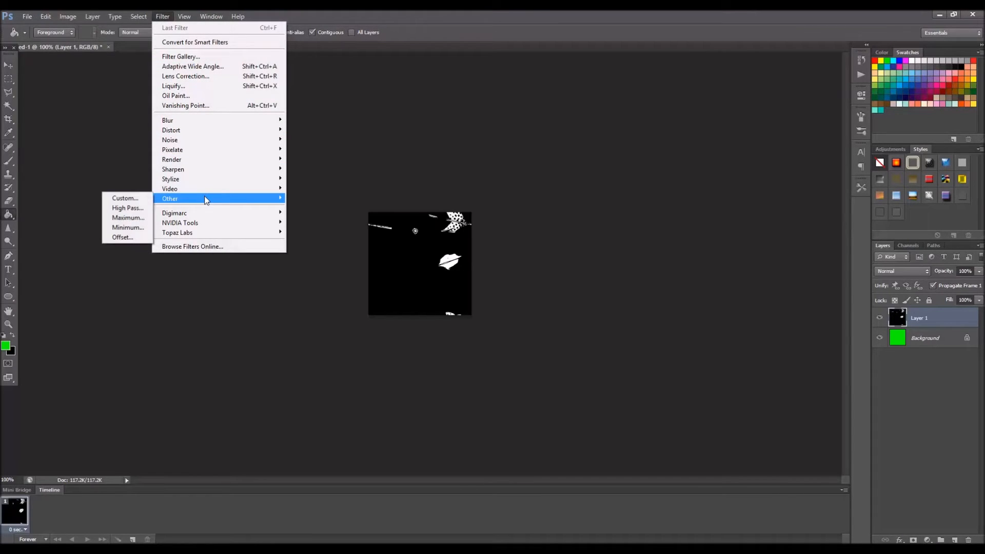
left_click(454, 105)
scroll(445, 116, "up", 3)
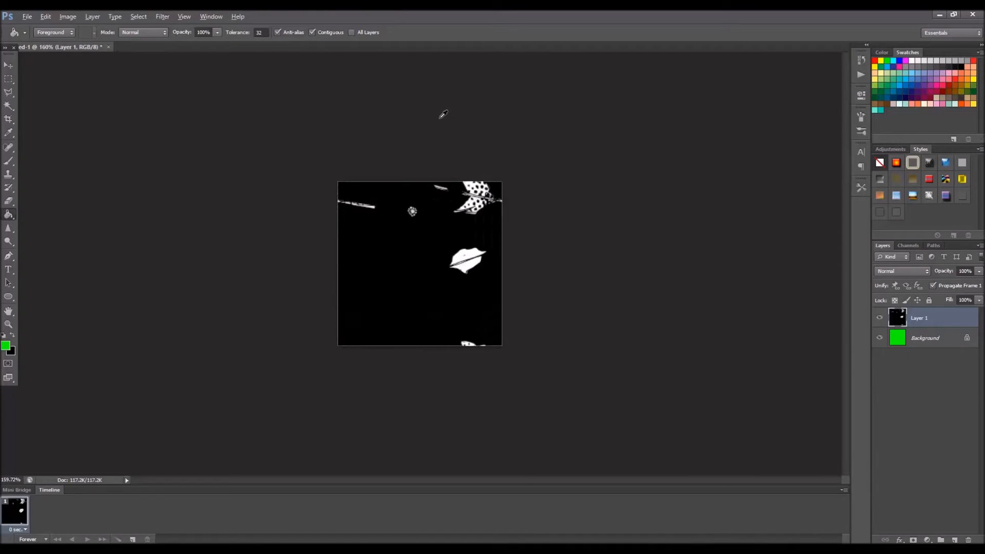
scroll(443, 114, "up", 3)
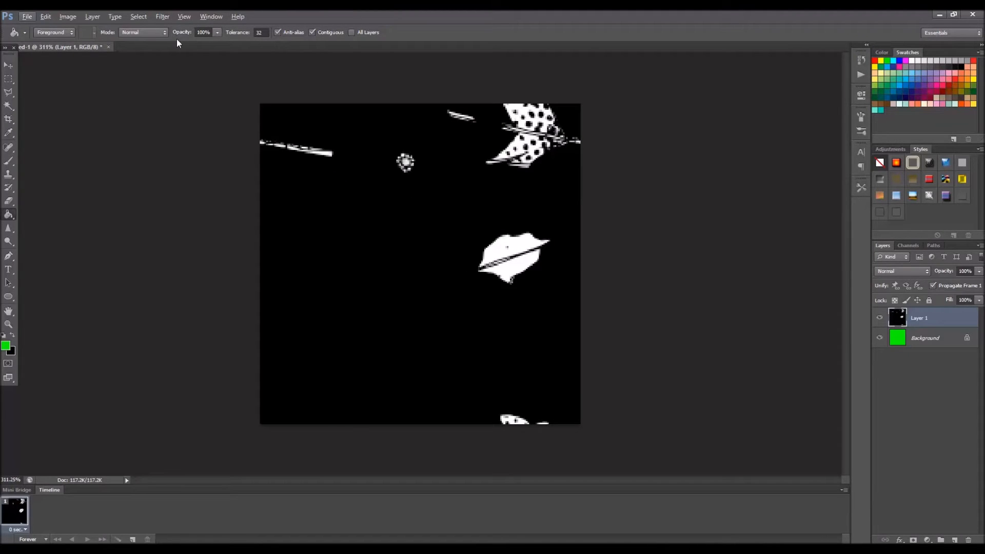
left_click(162, 16)
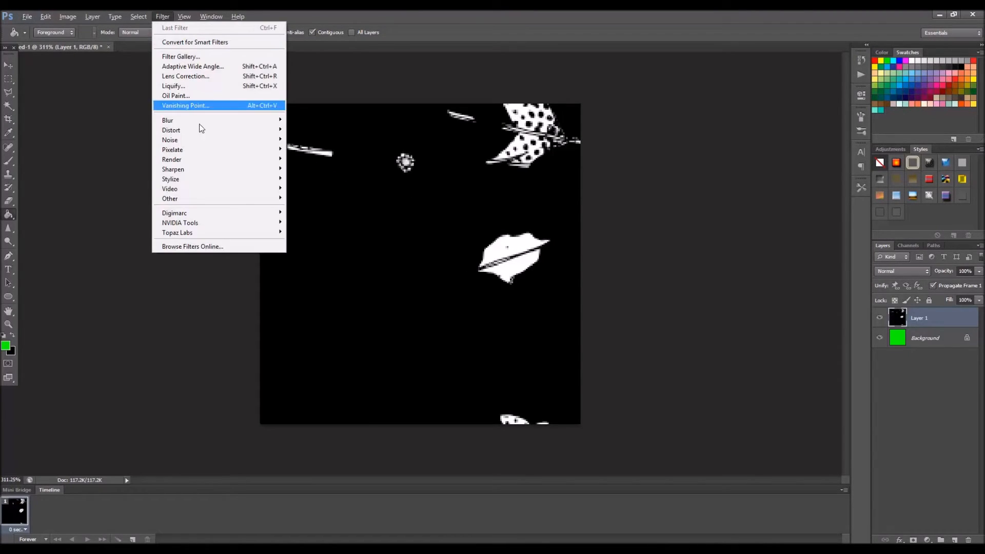
mouse_move(208, 199)
left_click(115, 242)
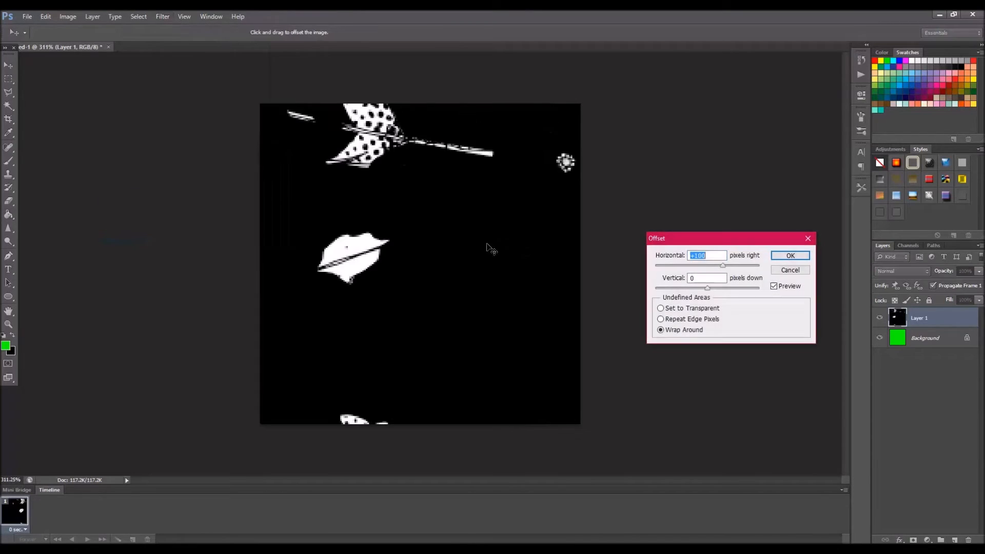
double_click(705, 278)
type("100")
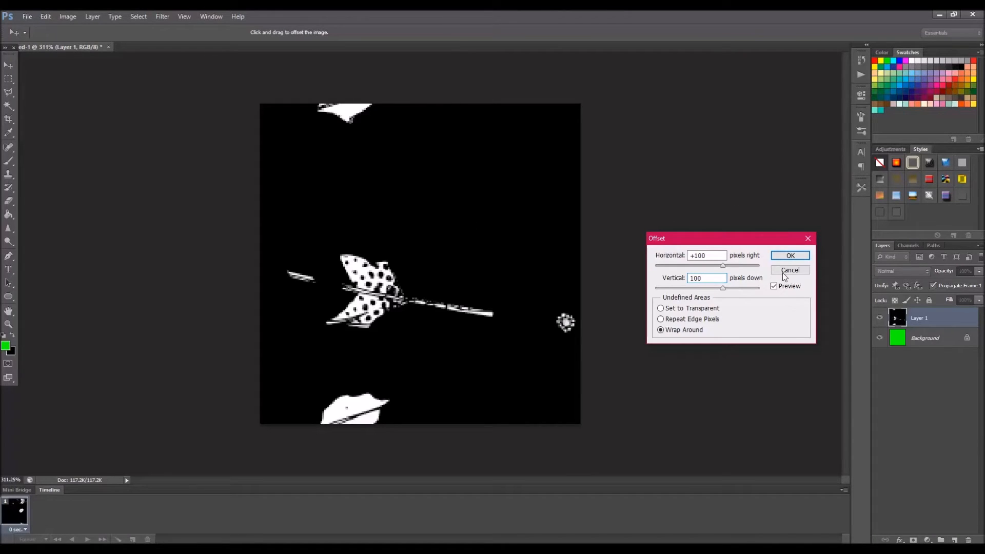
left_click(790, 256)
Resize the image to 256 by 256 pixels with constrained proportions.
key("g")
scroll(692, 242, "down", 5)
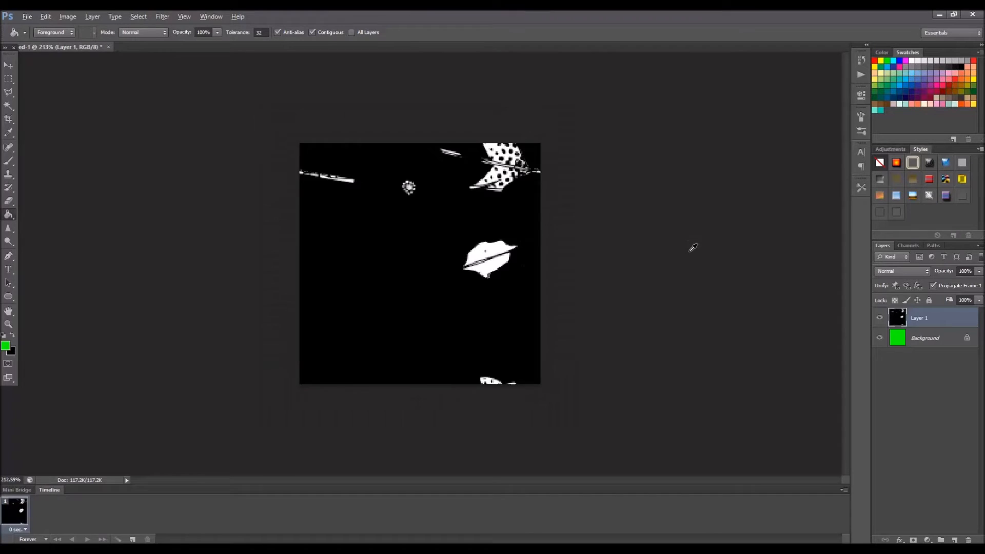
scroll(693, 246, "up", 2)
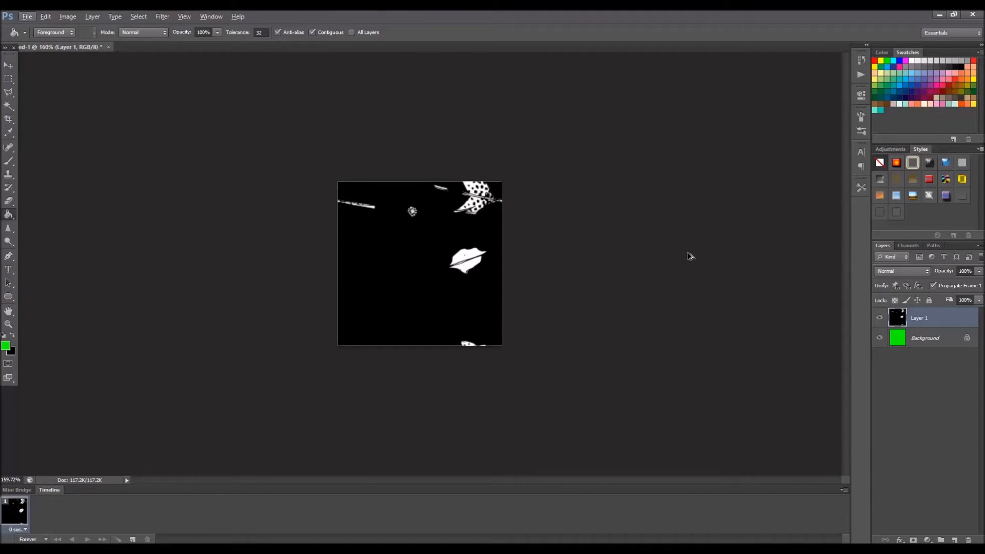
key("ctrl+alt+i")
type("256")
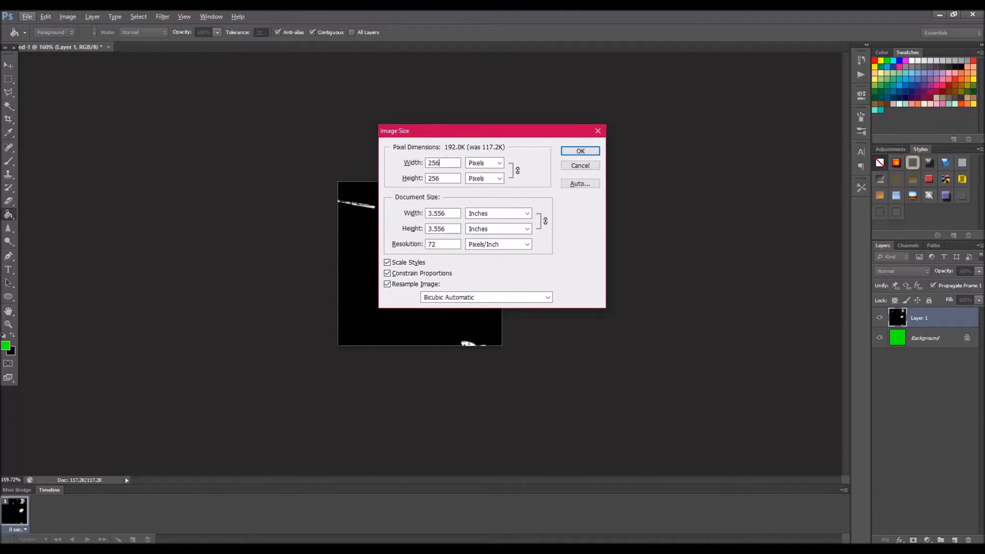
key("Return")
scroll(692, 258, "up", 2)
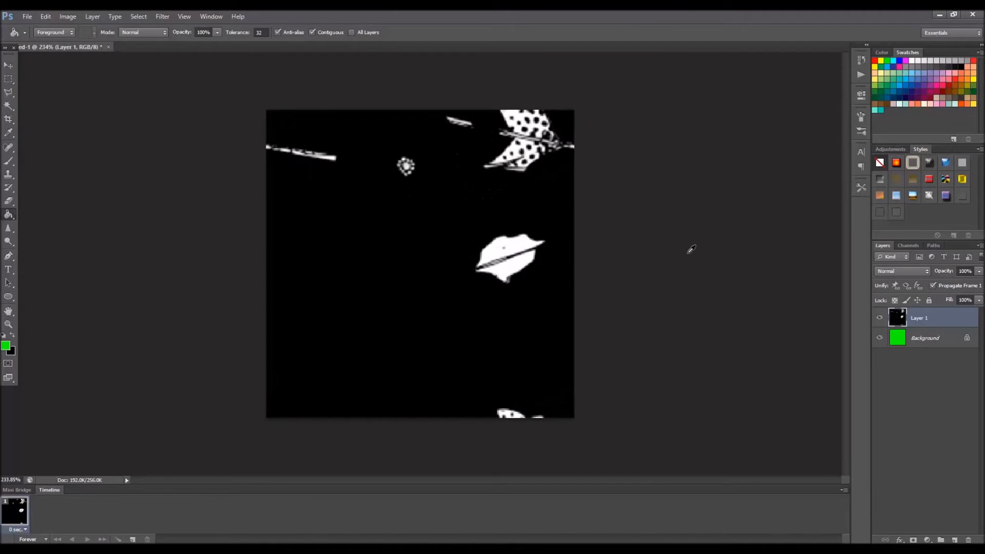
Try the wrap-around offset of +100 pixels right and 100 down on the enlarged layer, then undo the resize.
left_click(163, 17)
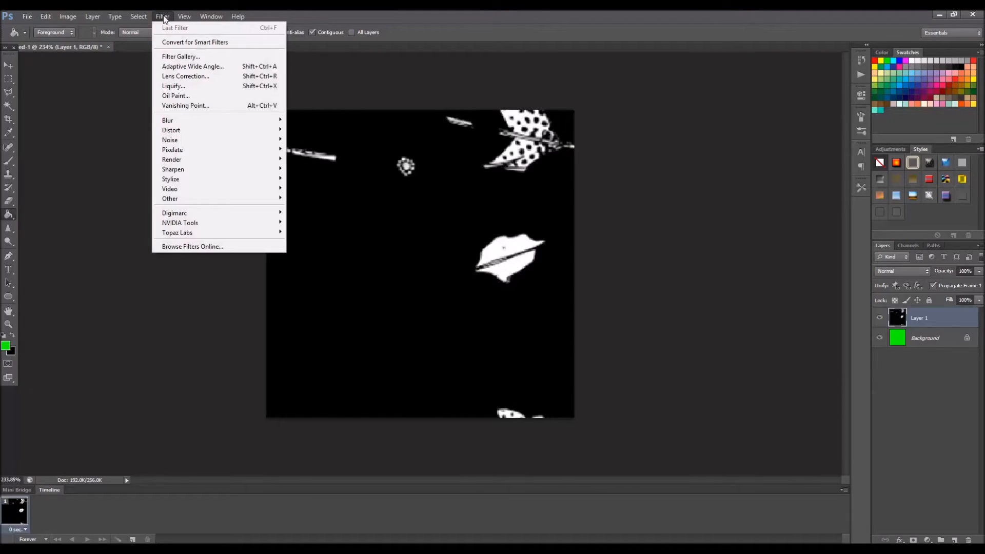
mouse_move(207, 203)
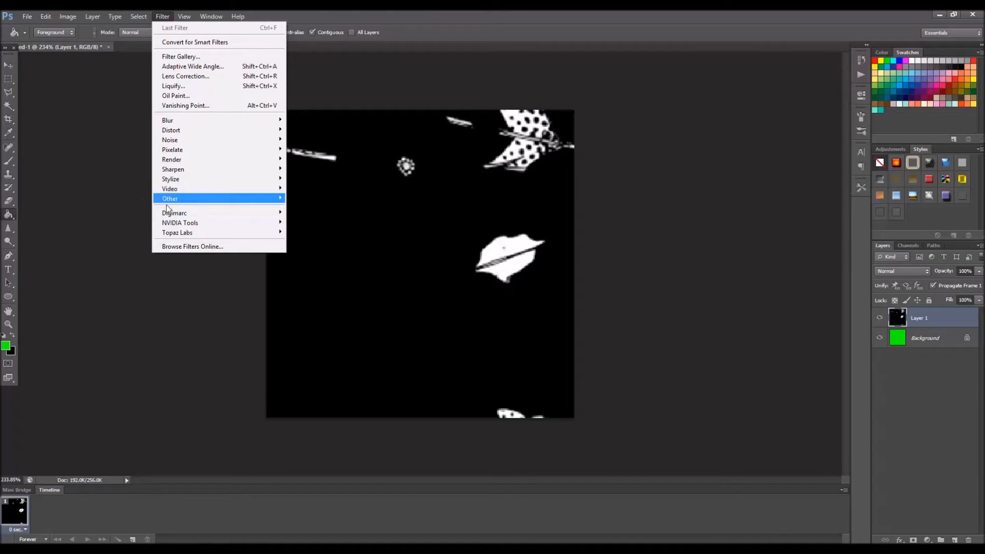
mouse_move(177, 196)
left_click(123, 239)
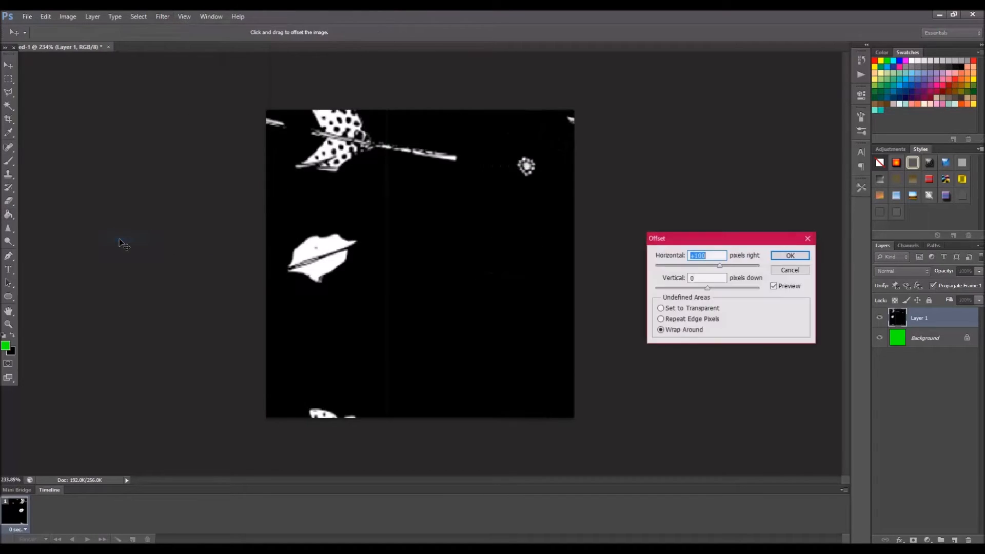
key("Tab")
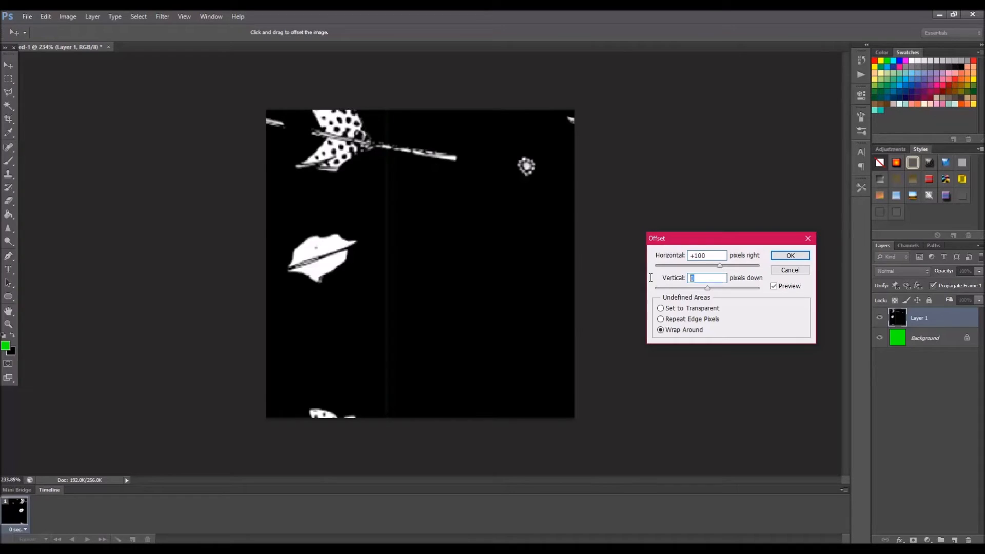
type("100")
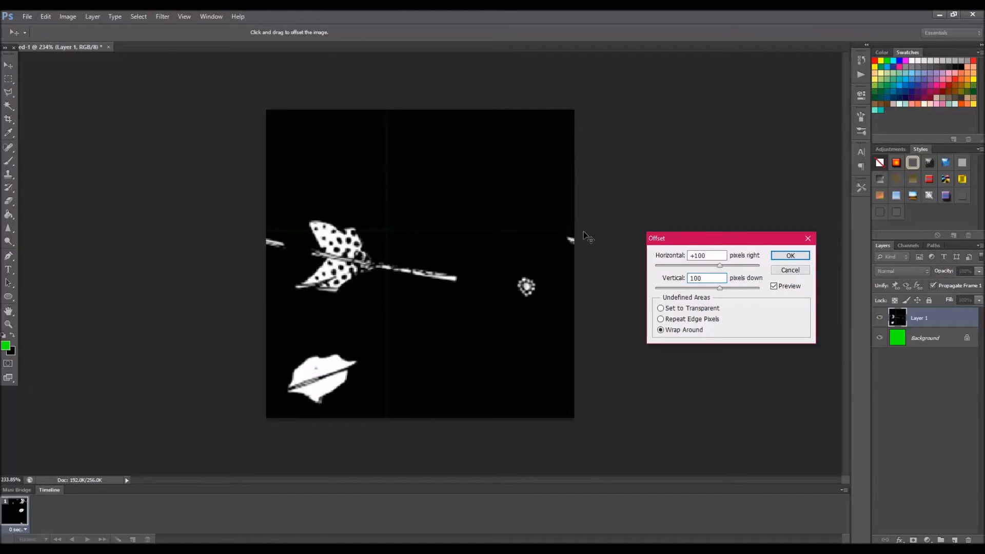
left_click(791, 270)
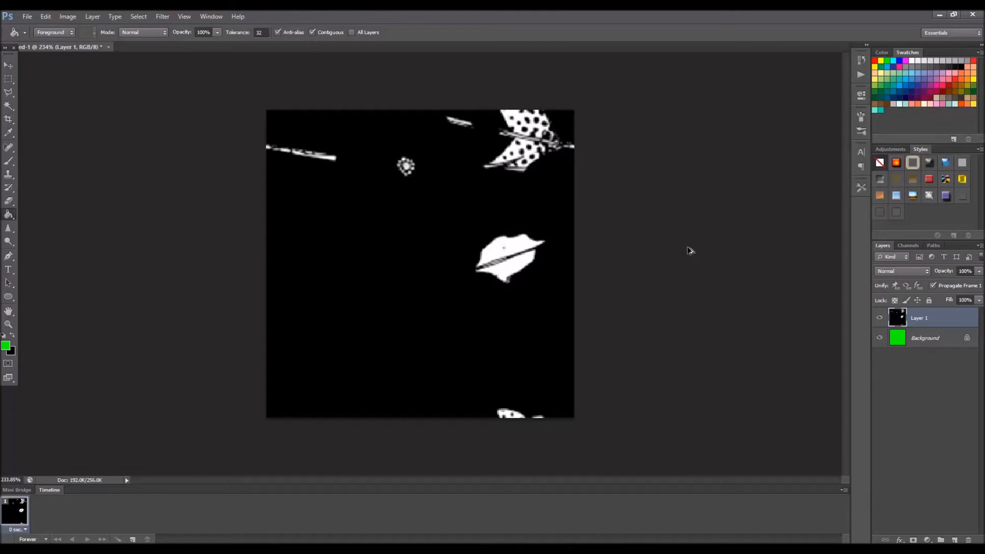
key("ctrl+z")
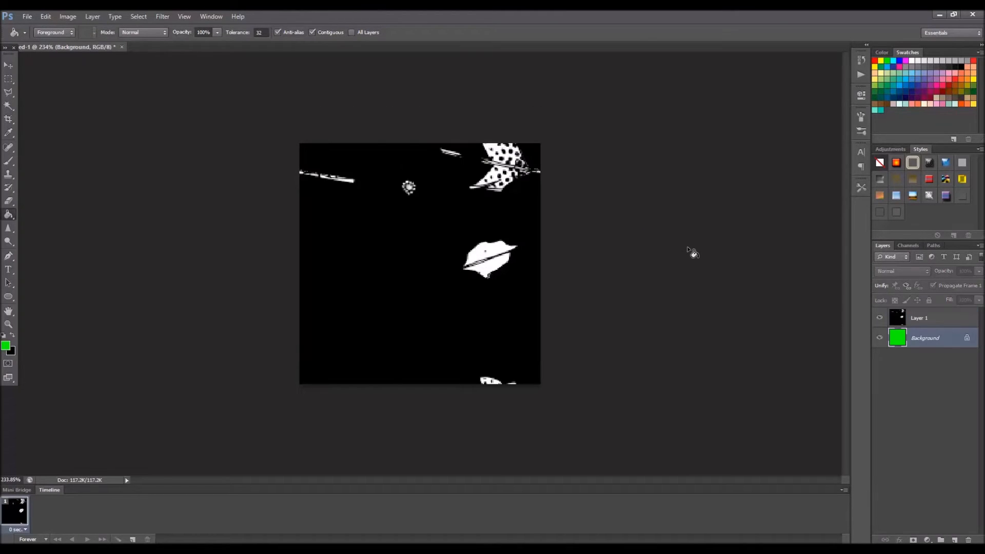
Make Layer 1 active, then switch to the browser and start a new coloring of the Feather1 pattern template.
left_click(941, 324)
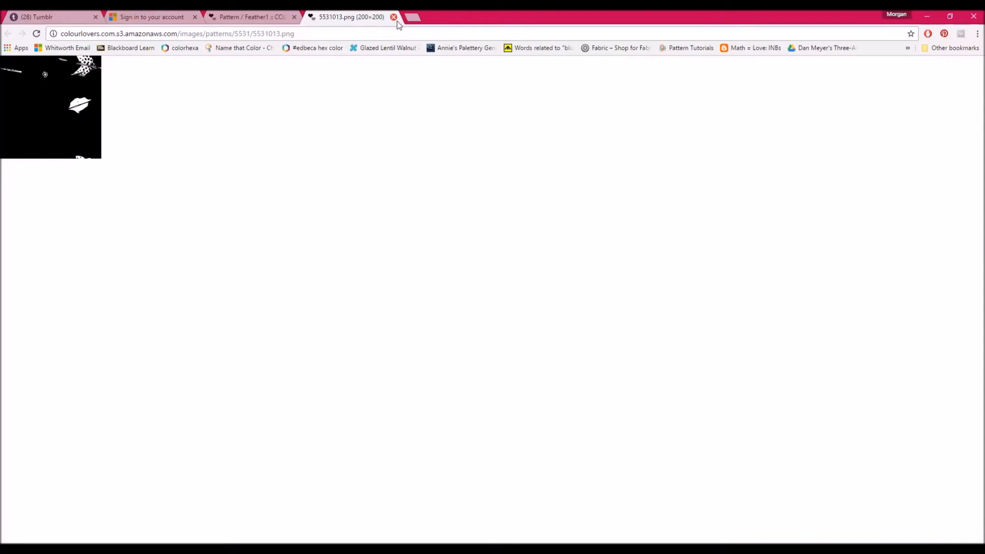
key("ctrl+shift+Tab")
left_click(360, 17)
left_click(418, 297)
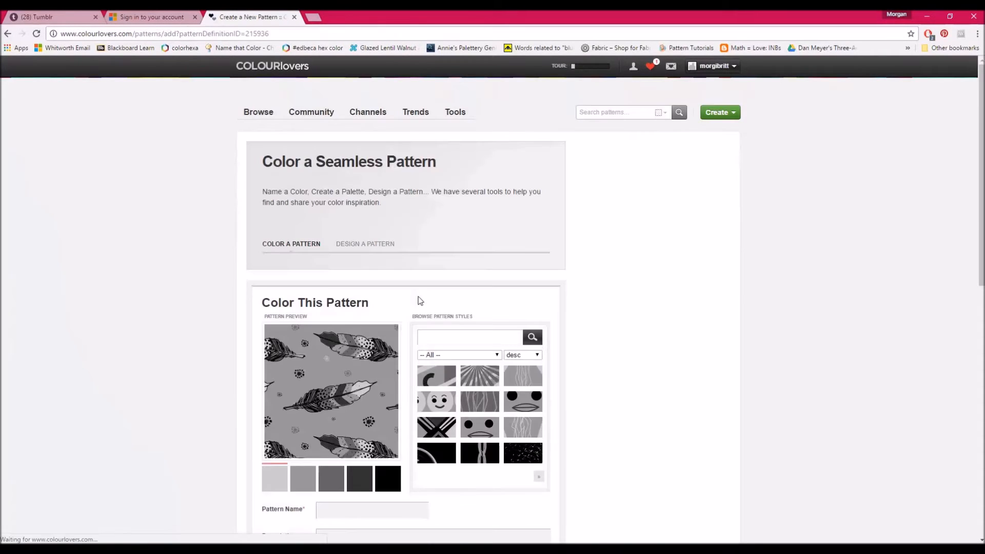
Set the first color swatch of the feather pattern to black (000000) and the second swatch to white.
scroll(279, 414, "down", 3)
left_click(270, 321)
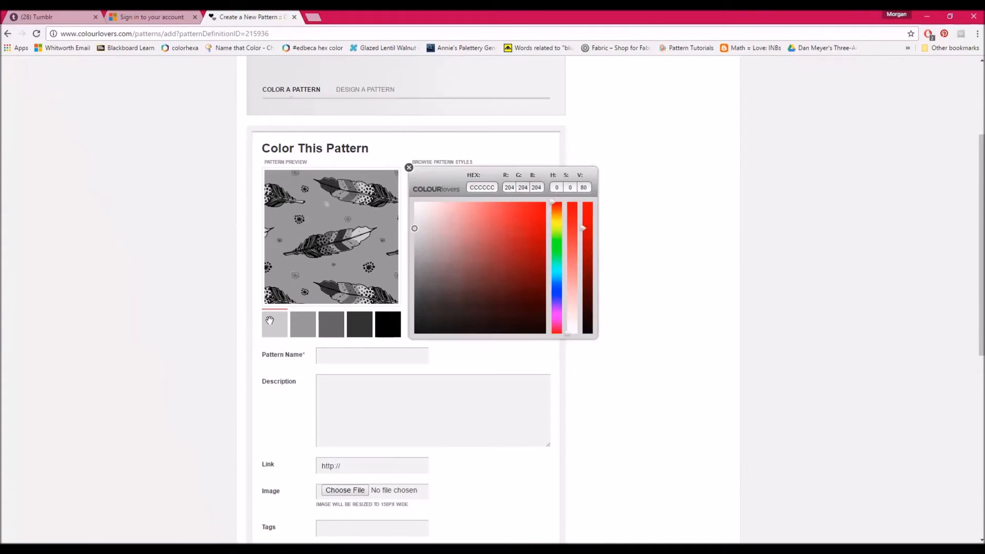
left_click_drag(414, 264, 403, 352)
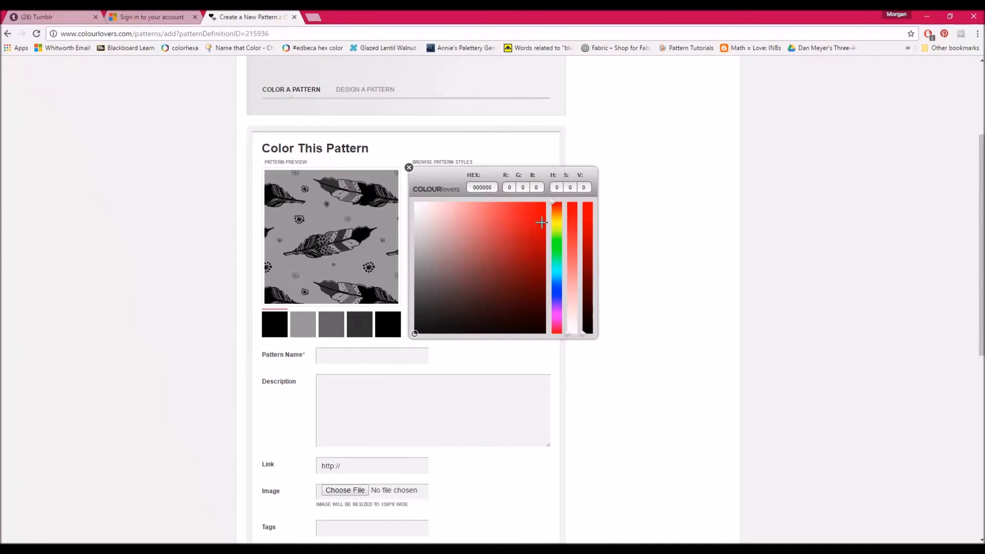
left_click(624, 211)
left_click(302, 324)
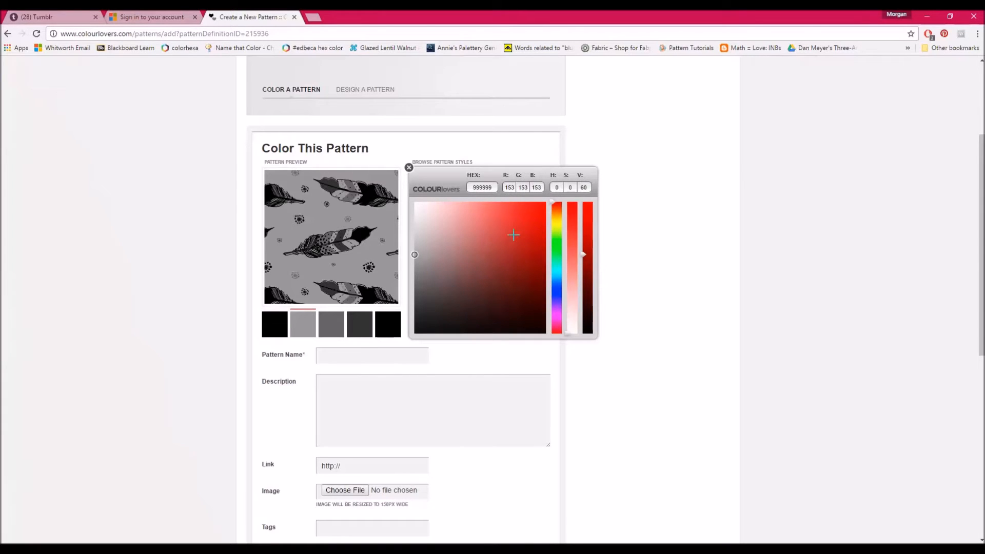
left_click_drag(441, 217, 357, 186)
left_click(710, 206)
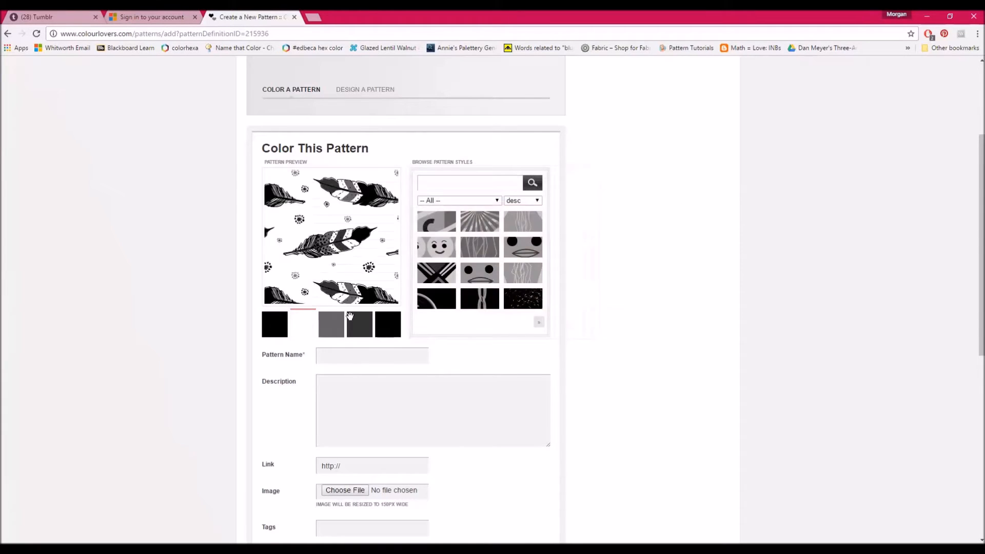
Set the third and fourth color swatches of the feather pattern to black.
left_click(331, 318)
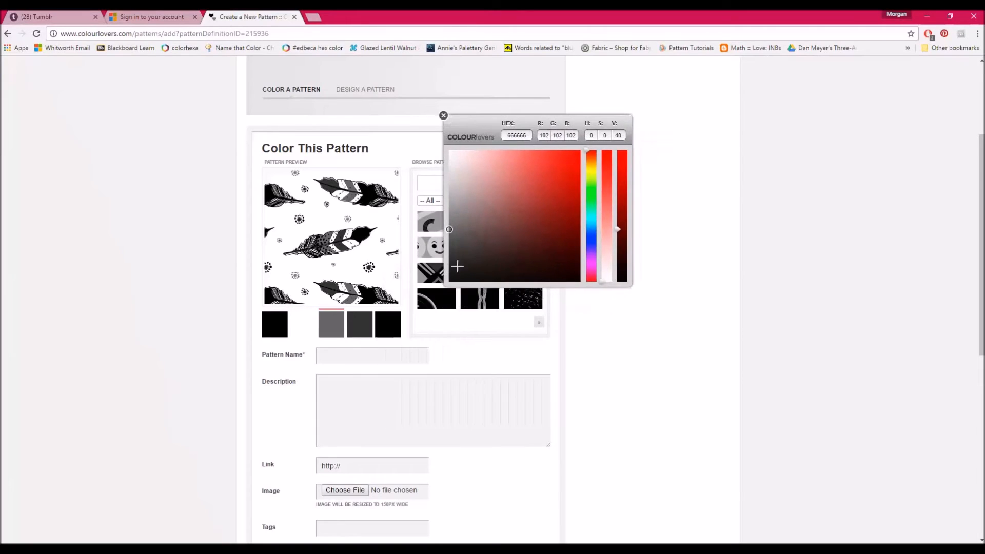
left_click_drag(458, 266, 416, 319)
left_click(758, 261)
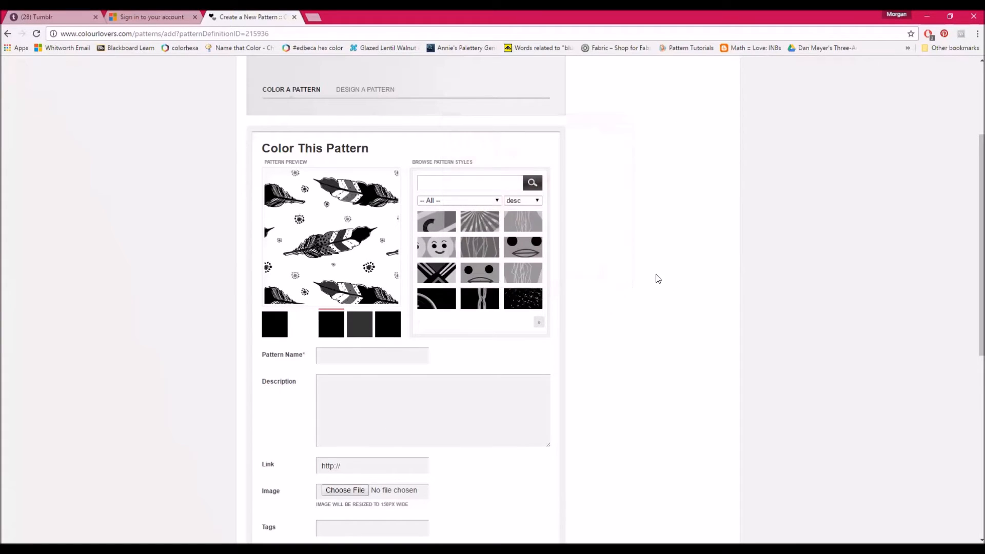
left_click(365, 327)
left_click(415, 332)
left_click(675, 244)
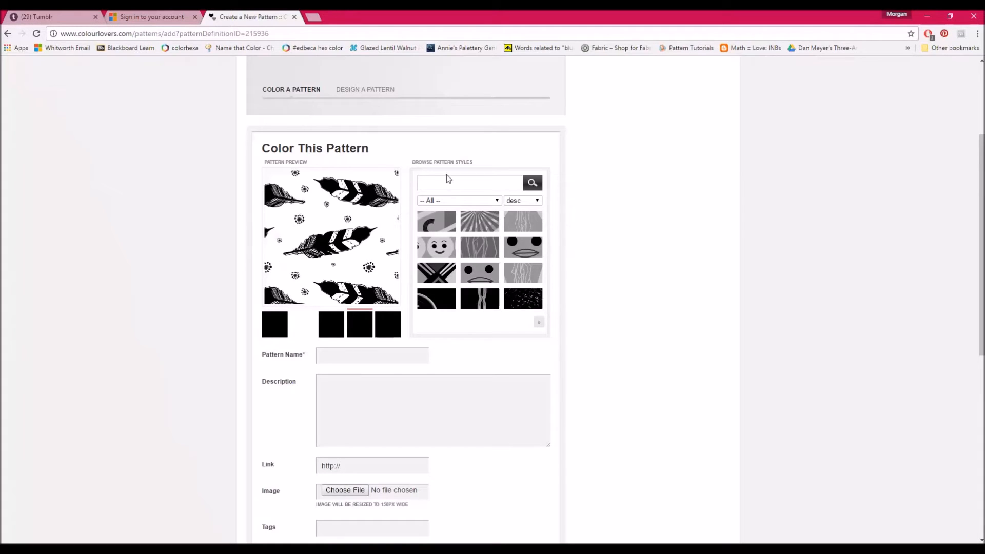
Name the pattern Feather2 and save it.
left_click(341, 356)
type("Feather")
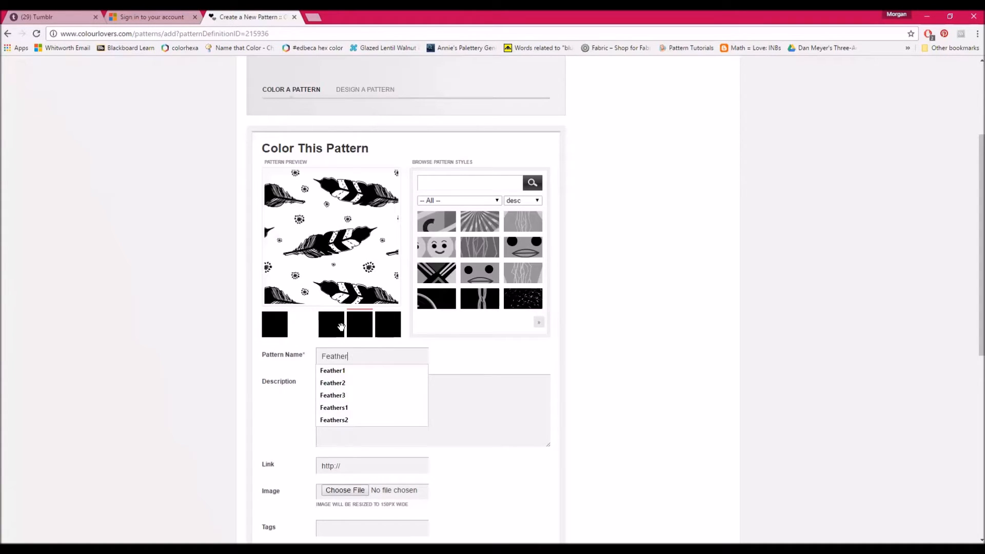
type("2")
scroll(341, 329, "down", 4)
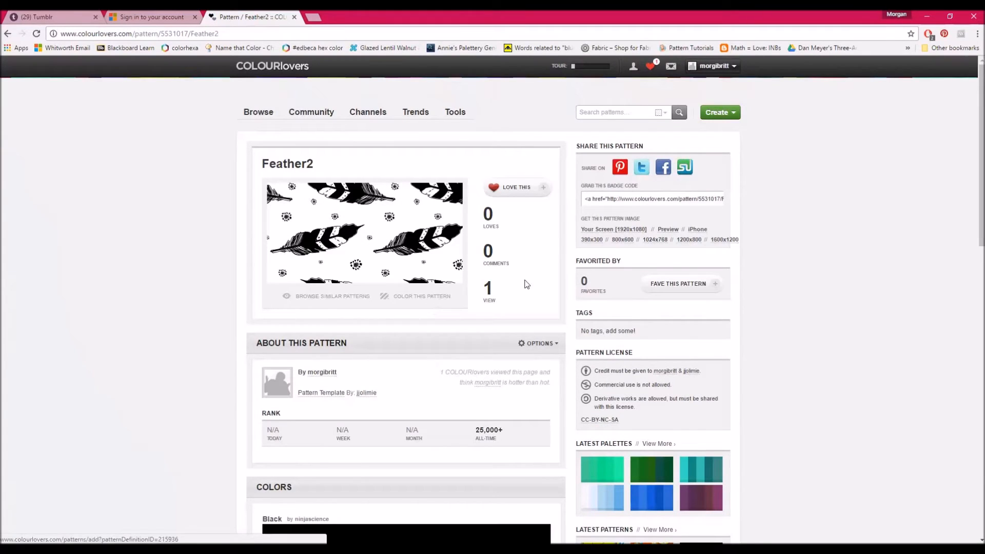
Copy the Feather2 preview image and paste it in Photoshop as a new layer, with Layer 1 hidden.
left_click(672, 231)
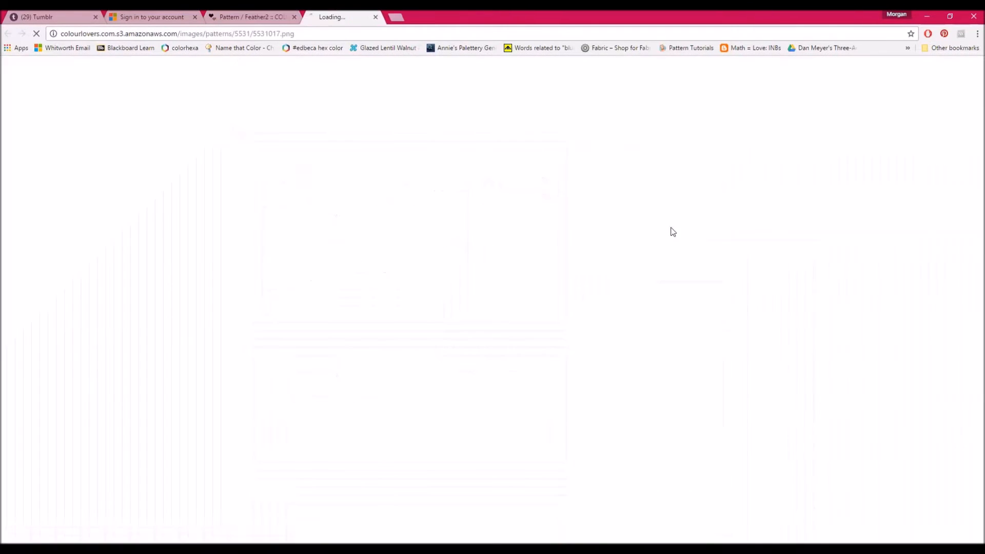
right_click(54, 95)
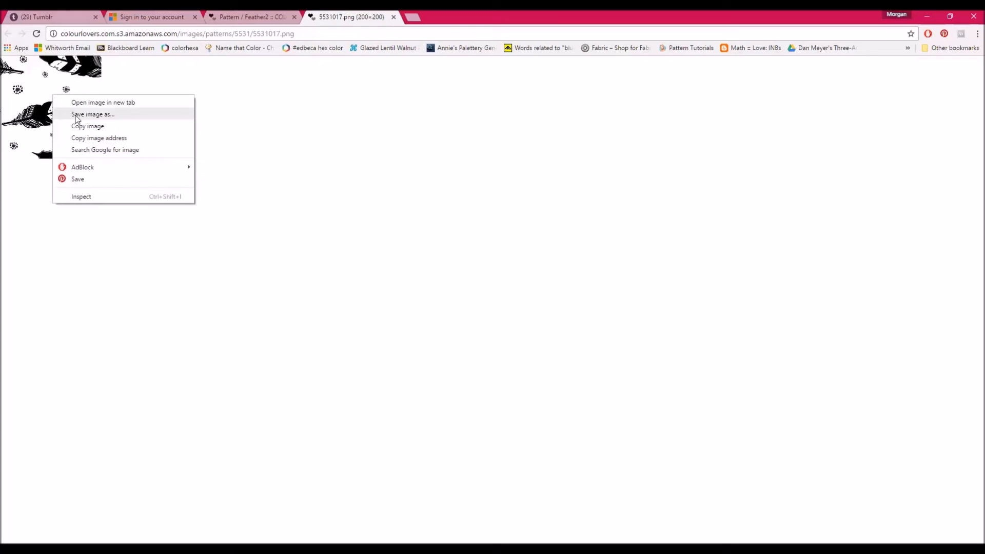
left_click(79, 126)
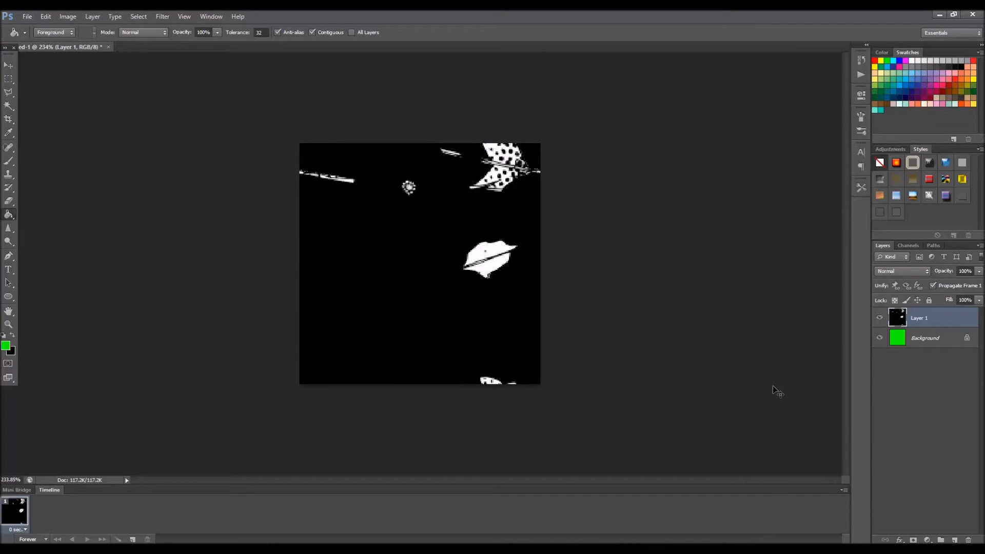
key("ctrl+v")
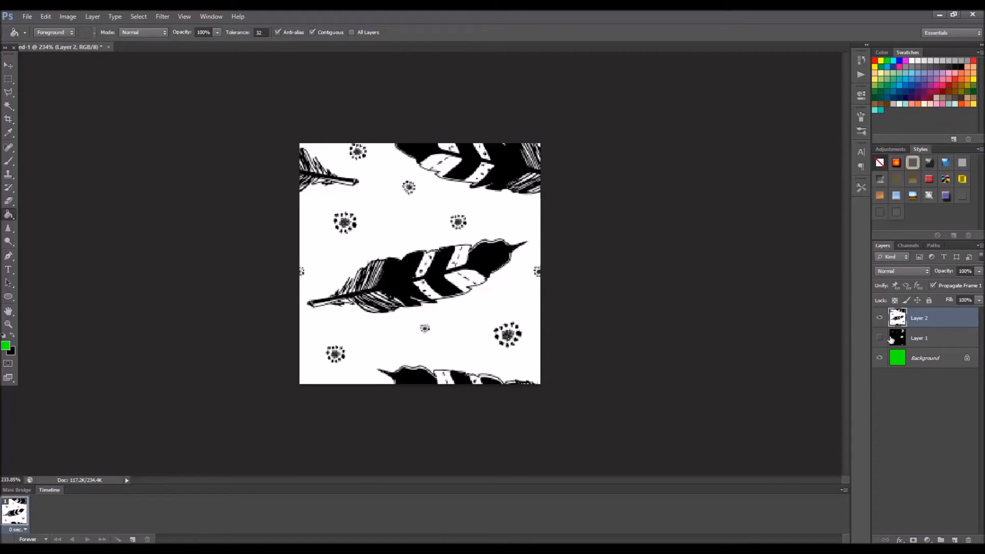
Preview the Offset filter on Layer 2 at 100 pixels right and 100 down with Wrap Around, without applying it, and show Layer 1.
left_click(162, 16)
mouse_move(183, 200)
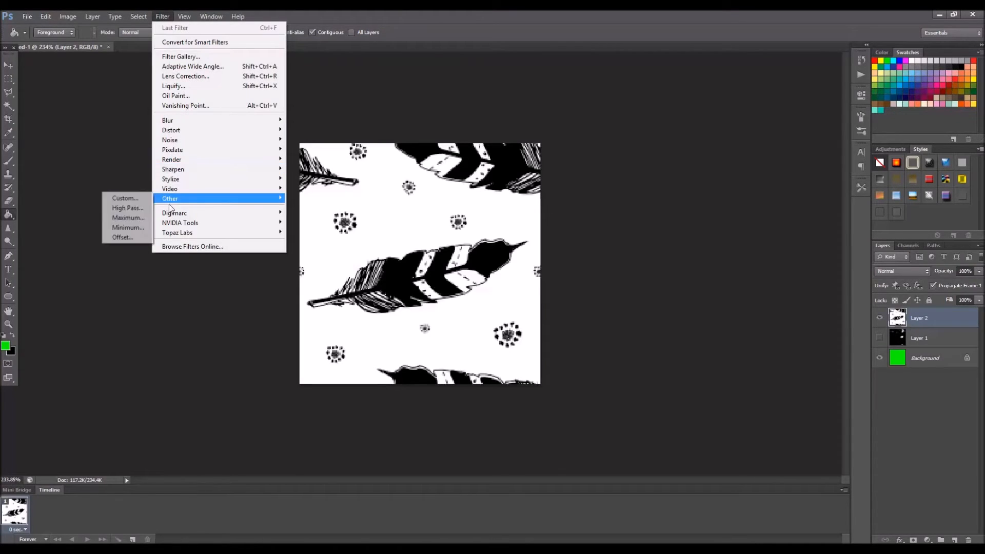
left_click(124, 241)
key("Tab")
type("100")
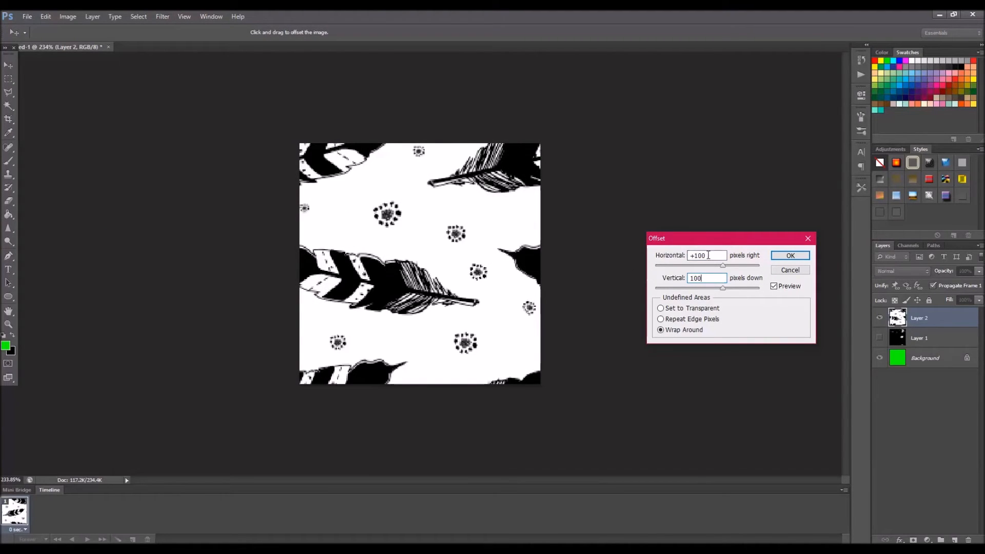
left_click(789, 255)
key("g")
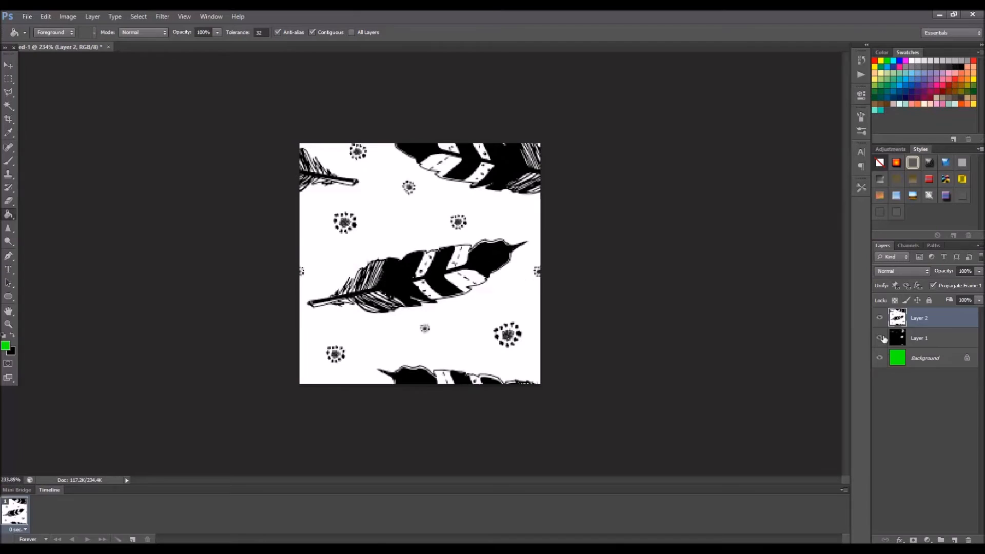
Switch to Chrome, start a new coloring of the feather pattern, and set its first and second color swatches to black.
left_click(282, 547)
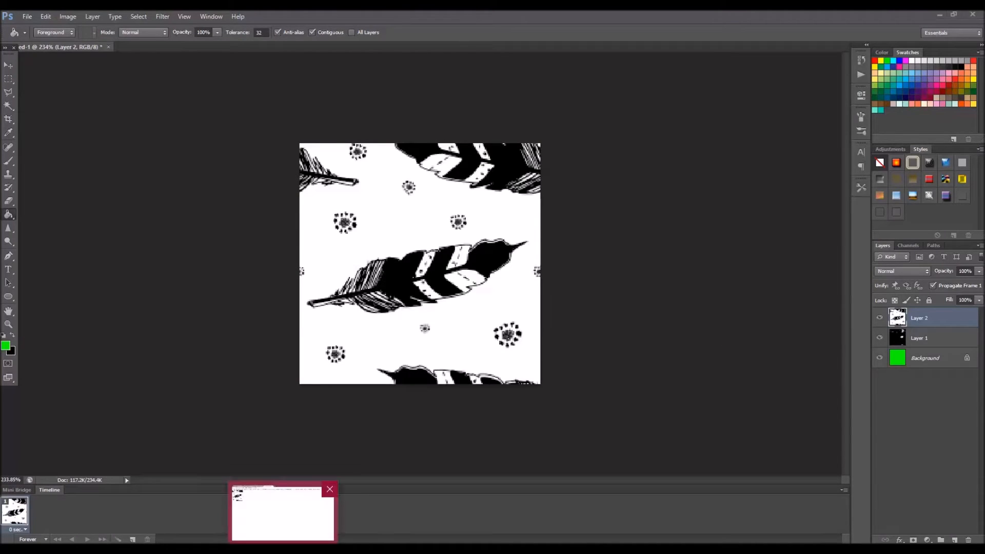
left_click(394, 17)
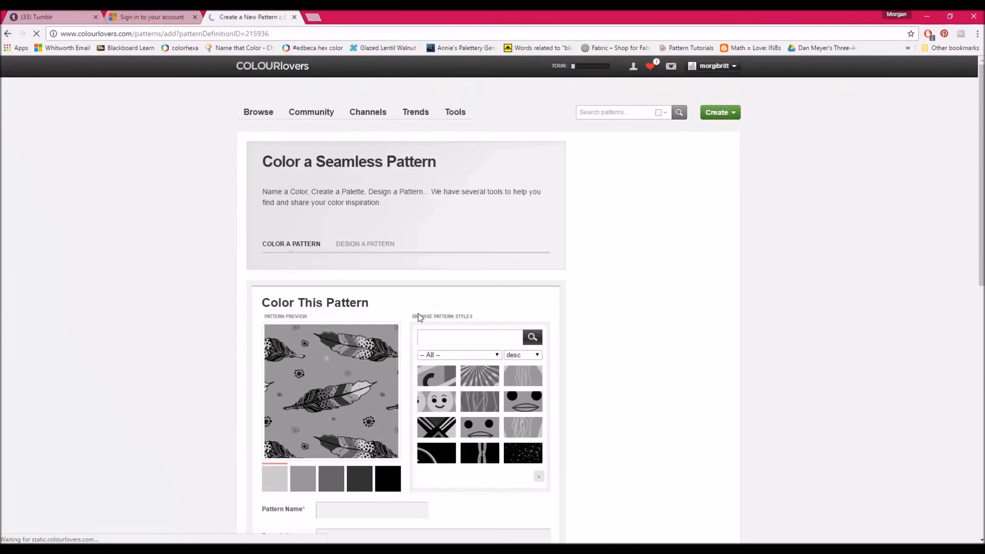
scroll(417, 313, "down", 4)
left_click(269, 273)
mouse_move(429, 145)
left_mouse_down()
mouse_move(410, 141)
mouse_move(416, 147)
left_mouse_up()
left_click(401, 282)
left_click(649, 255)
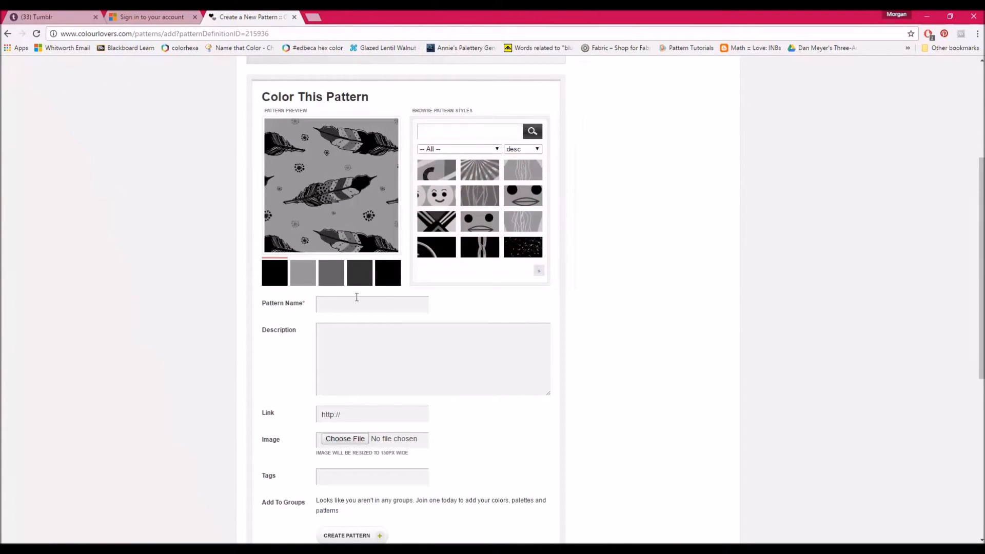
left_click(303, 273)
left_click(415, 282)
left_click(662, 282)
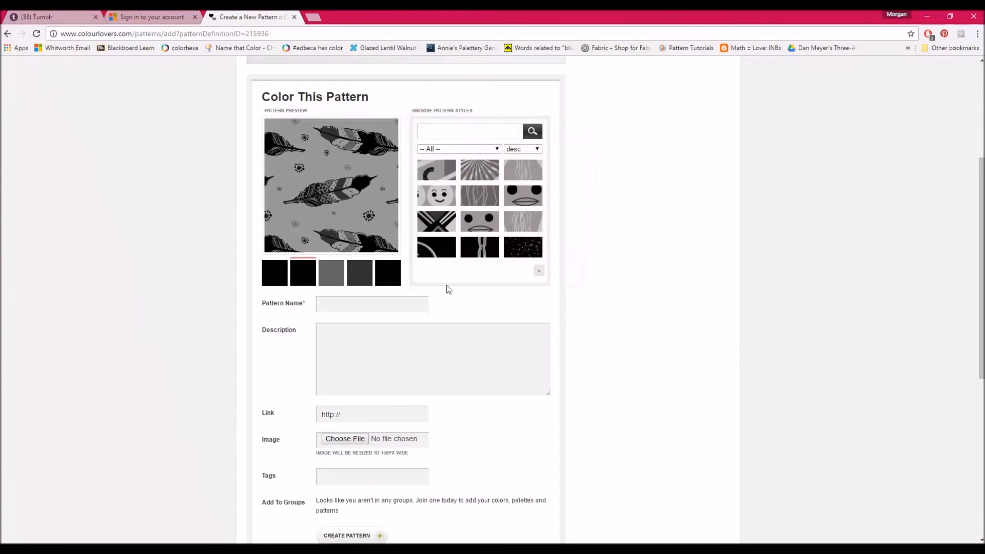
Set the third and fourth color swatches of the feather pattern to white (FFFFFF) and keep the fifth black.
left_click(326, 272)
left_click(415, 151)
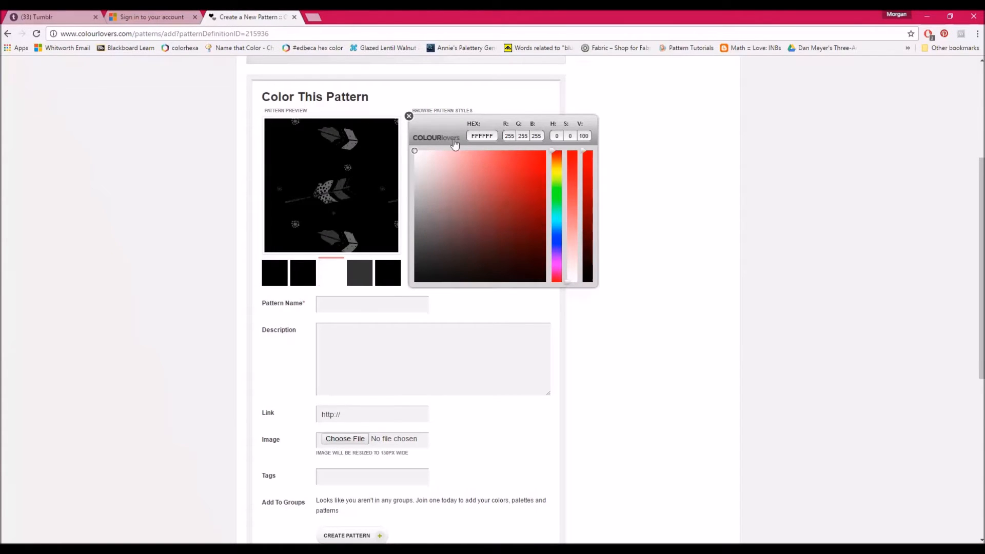
left_click(717, 204)
left_click(363, 277)
left_click(432, 163)
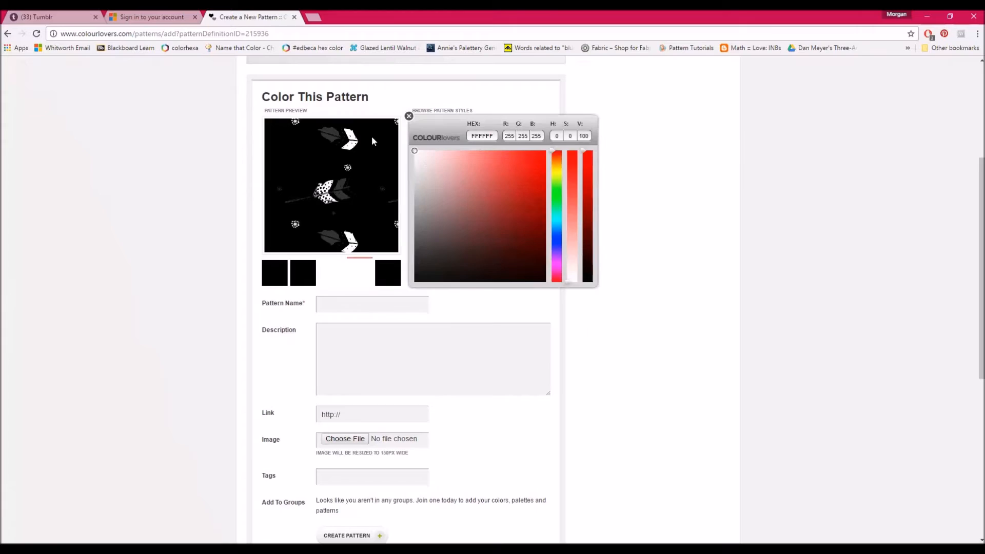
left_click(702, 173)
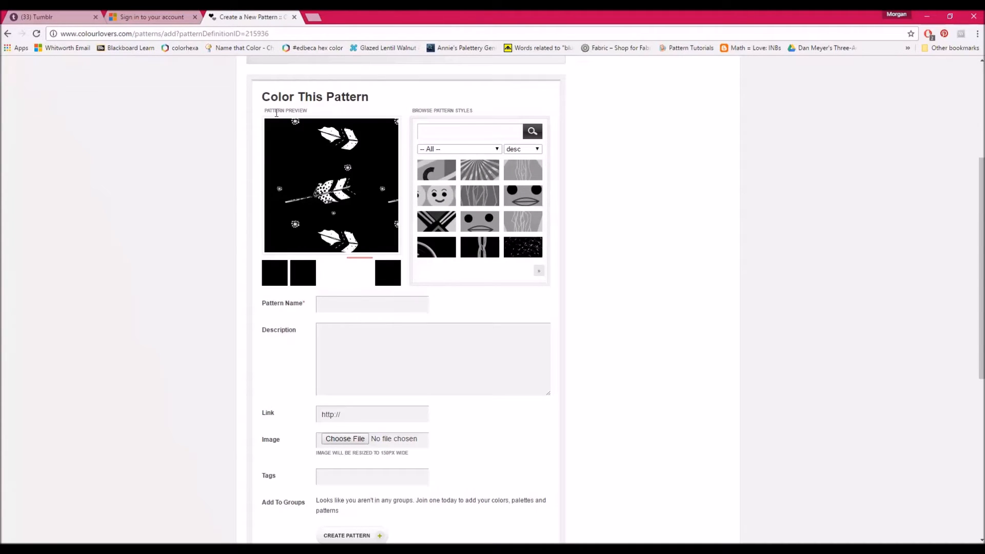
left_click(389, 273)
left_click(614, 228)
Name the pattern Feather3 and create it.
type("Feather3")
left_click(580, 310)
scroll(580, 310, "down", 4)
left_click(352, 330)
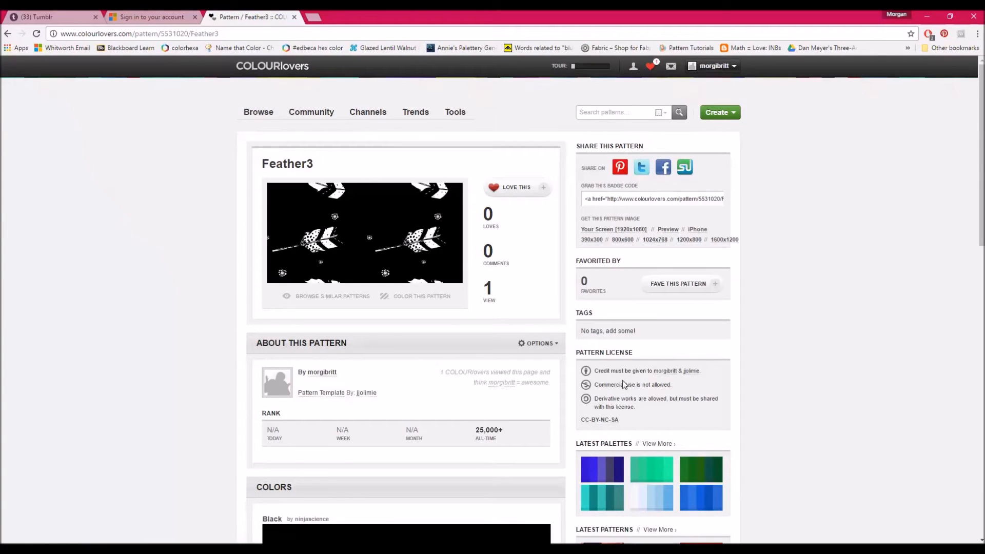
Copy the Feather3 preview image and paste it in Photoshop as a new layer above Layer 2.
left_click(669, 229)
right_click(33, 125)
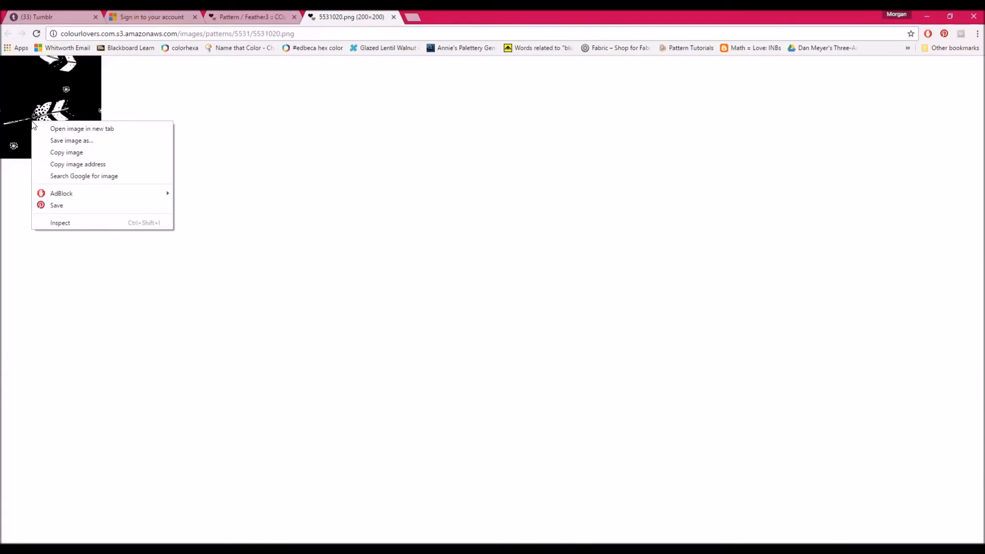
left_click(57, 153)
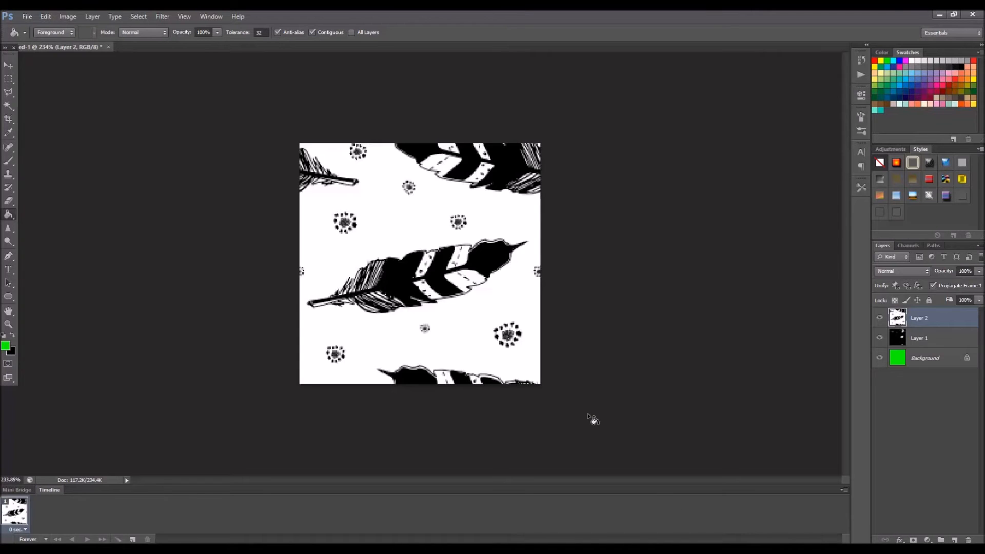
key("ctrl+v")
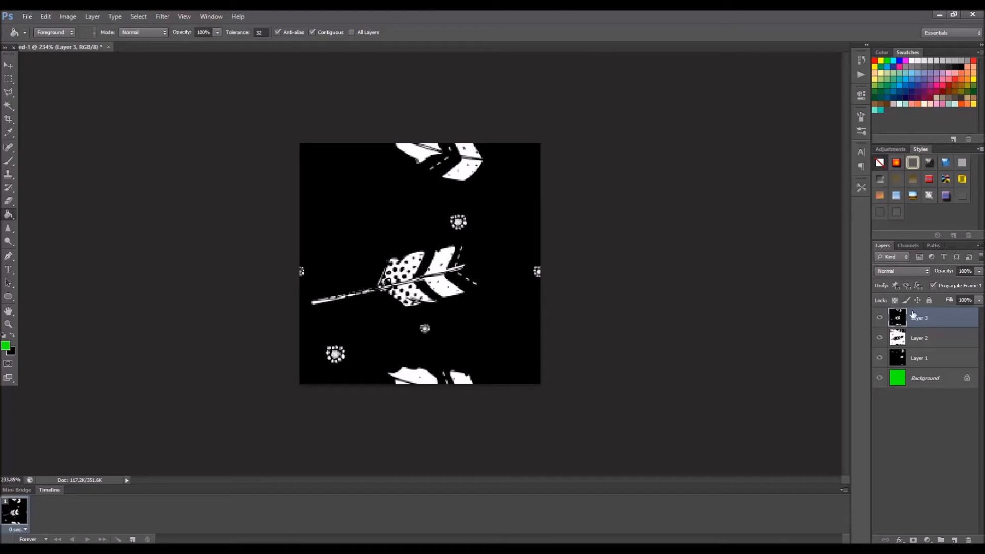
Preview the Offset filter on Layer 3 at 100 pixels each way with Layers 1 and 2 hidden, without applying it, and show both layers again.
left_click(880, 318)
left_click(880, 318)
left_click(879, 338)
left_click(162, 16)
mouse_move(186, 198)
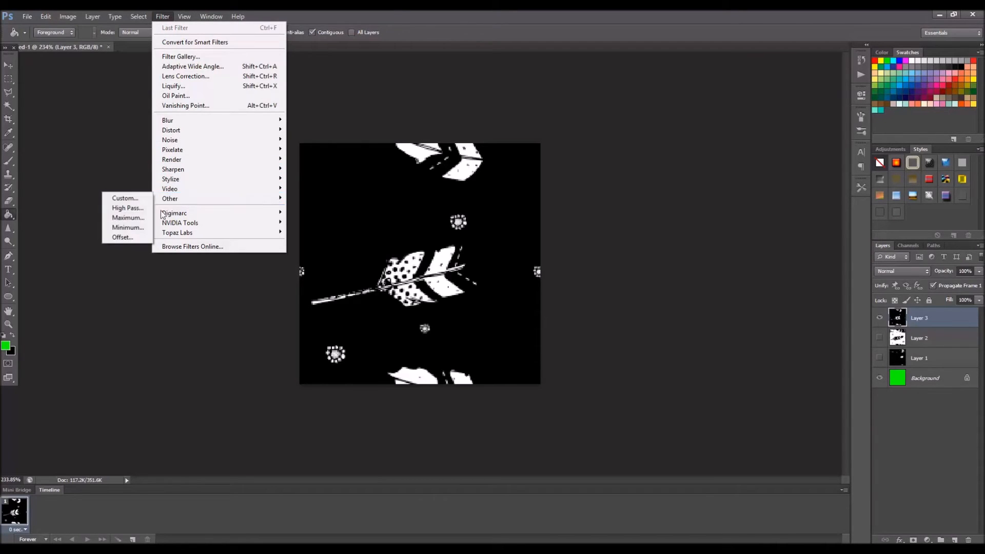
left_click(141, 239)
key("Tab")
type("100")
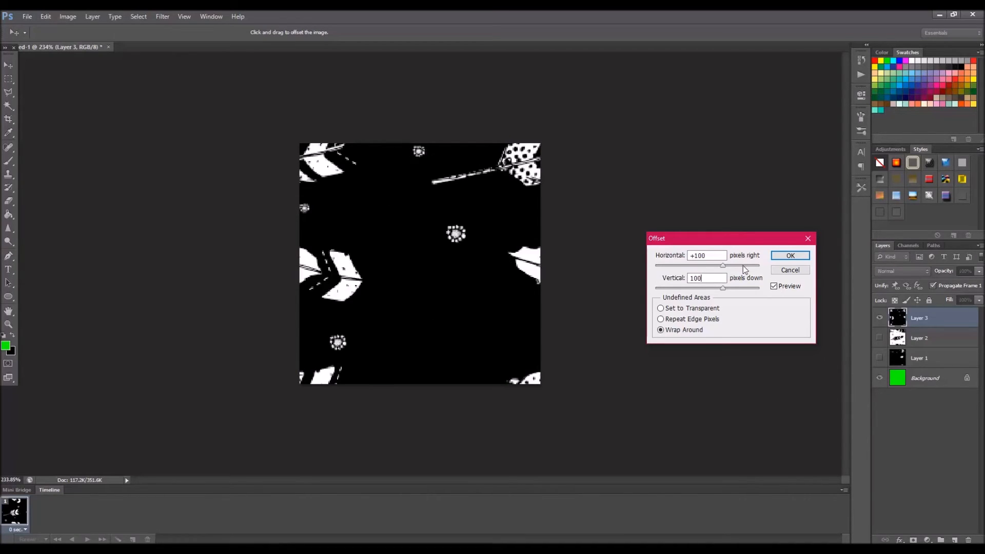
key("Return")
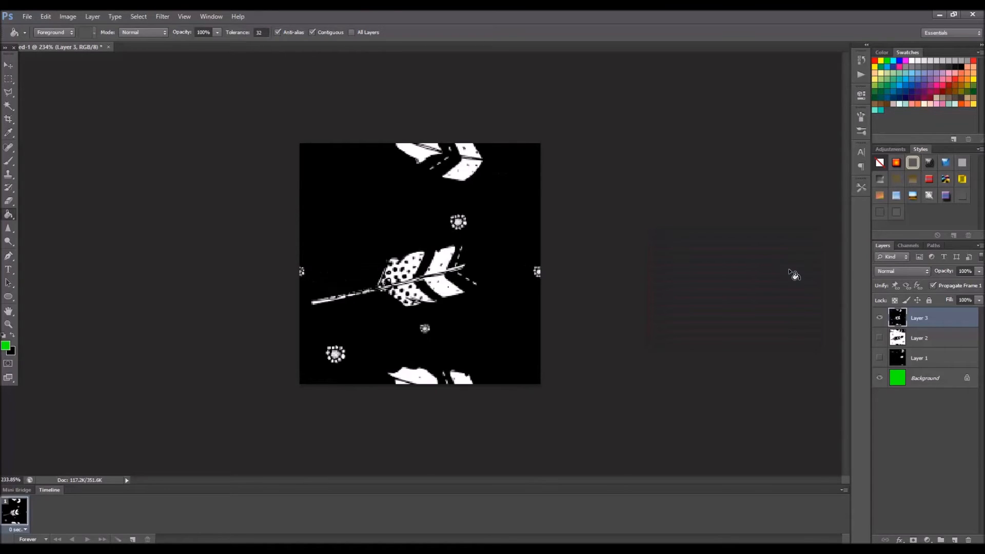
left_click(880, 338)
scroll(573, 236, "down", 3)
scroll(575, 241, "up", 2)
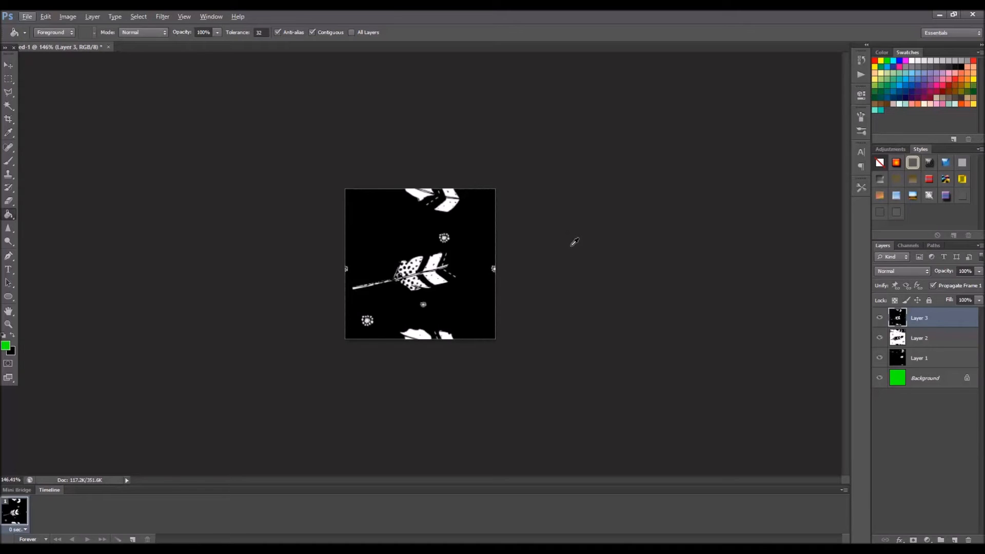
Switch to Chrome, start another coloring of the feather pattern, set its fifth swatch to red, and return to Photoshop.
key("alt+Tab")
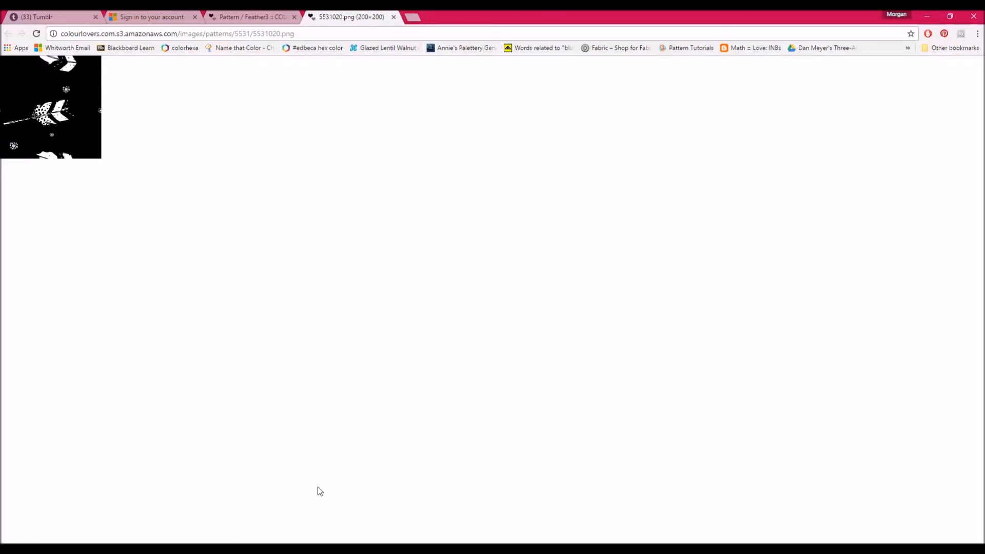
left_click(262, 17)
left_click(436, 296)
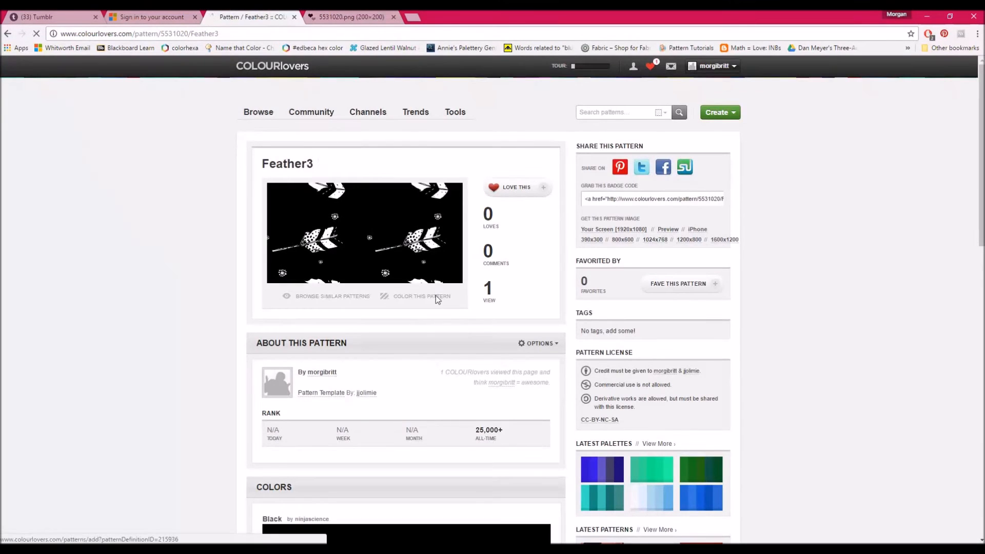
scroll(572, 352, "down", 3)
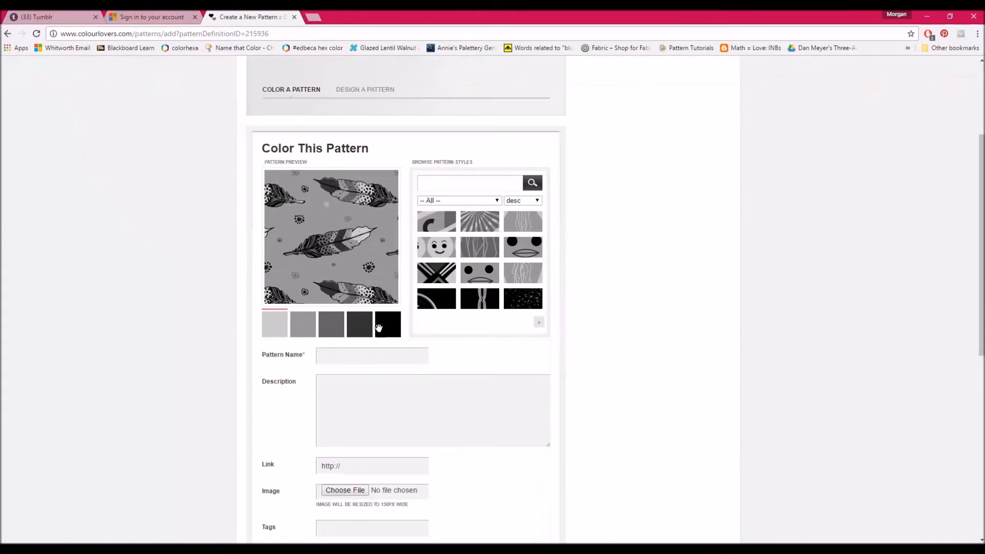
left_click(386, 324)
left_click(522, 219)
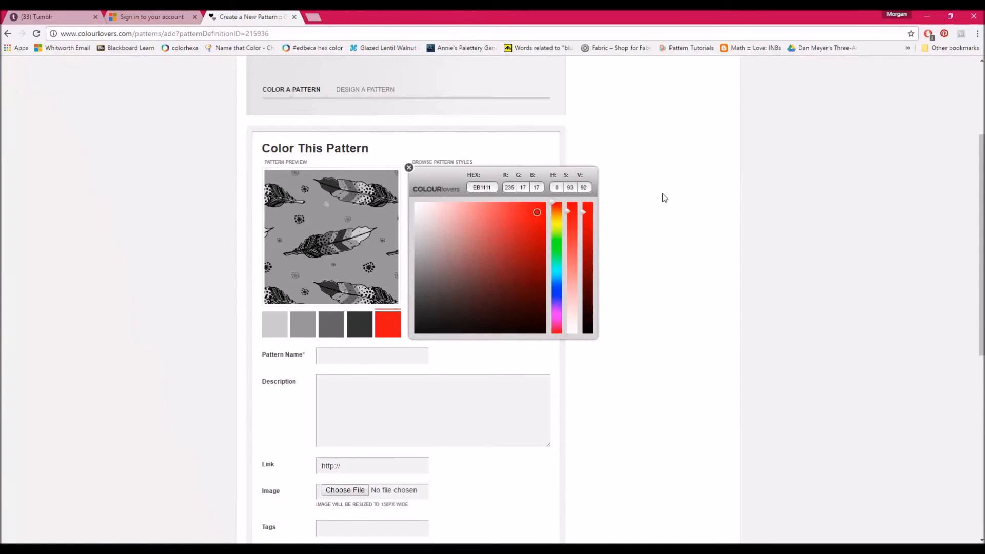
left_click(659, 198)
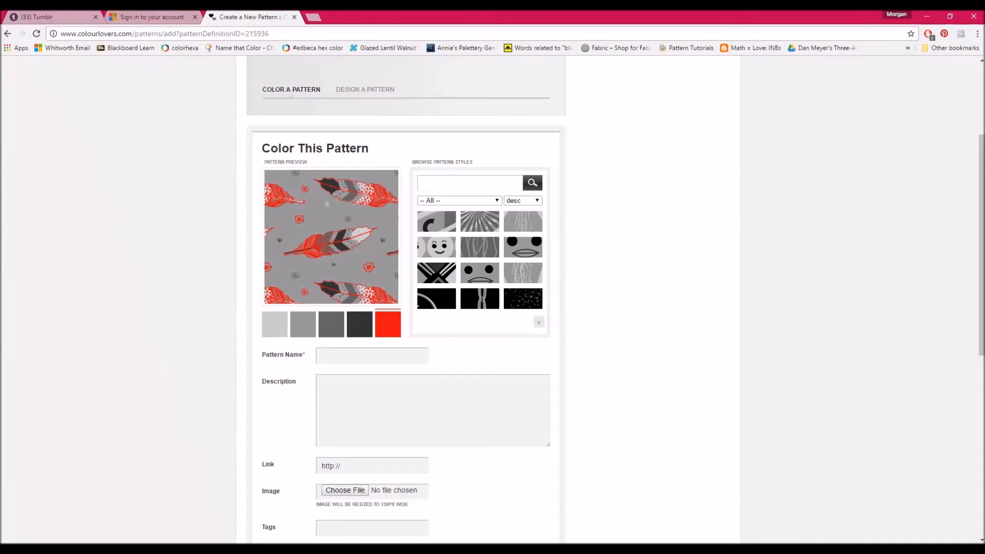
key("alt+Tab")
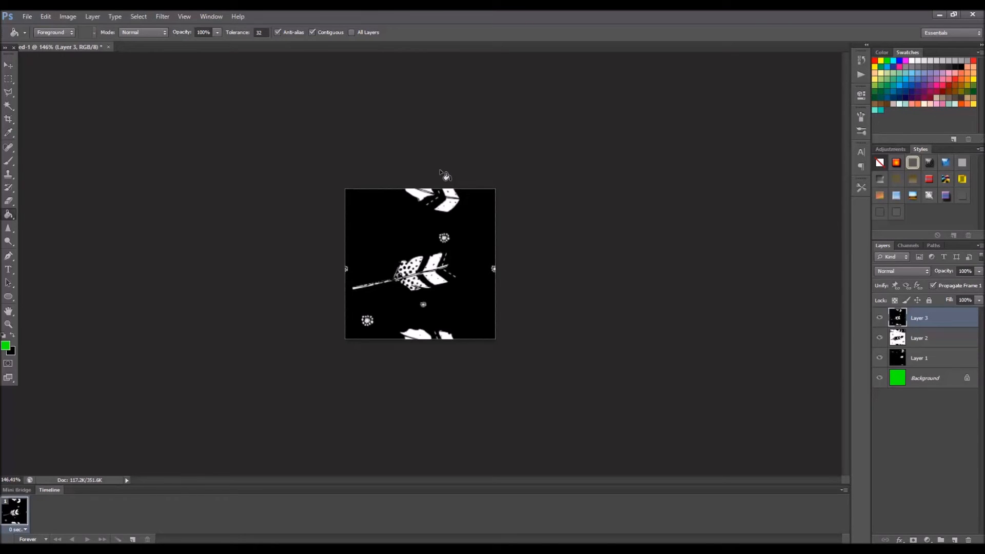
left_click(8, 65)
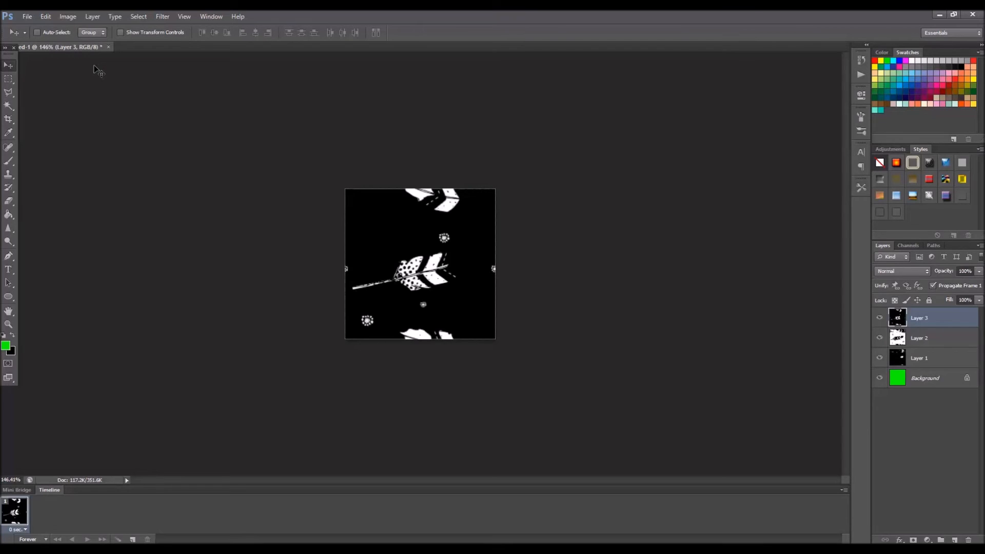
key("ctrl+alt+i")
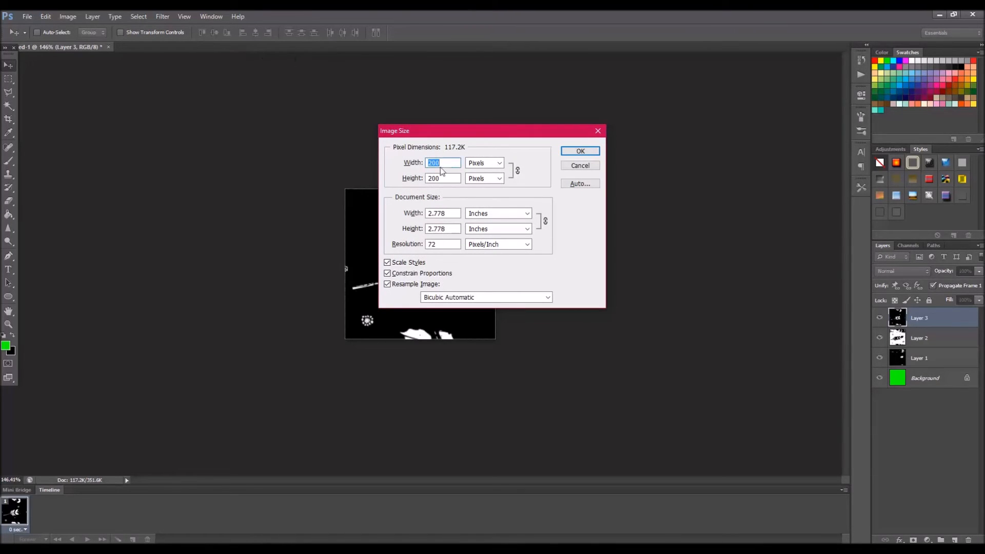
type("256")
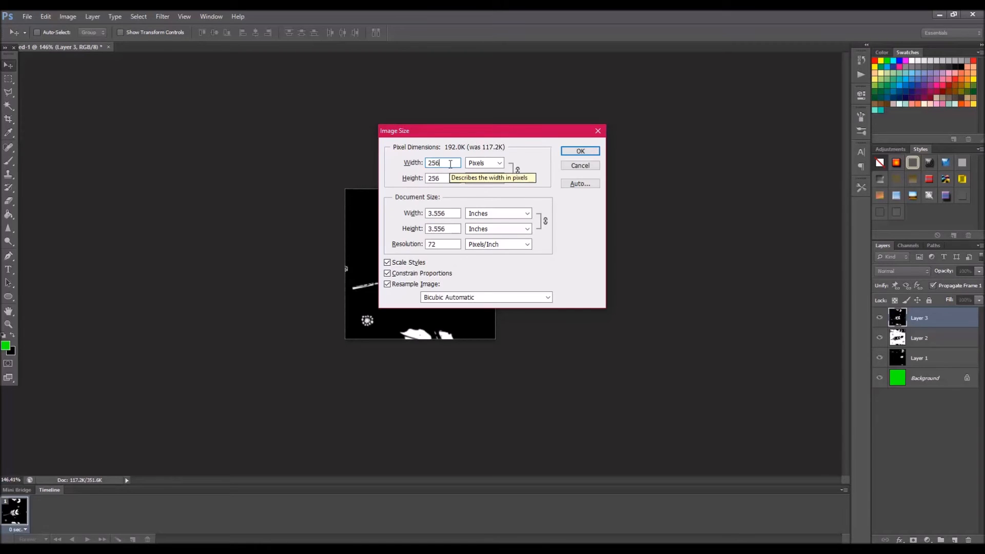
left_click(605, 131)
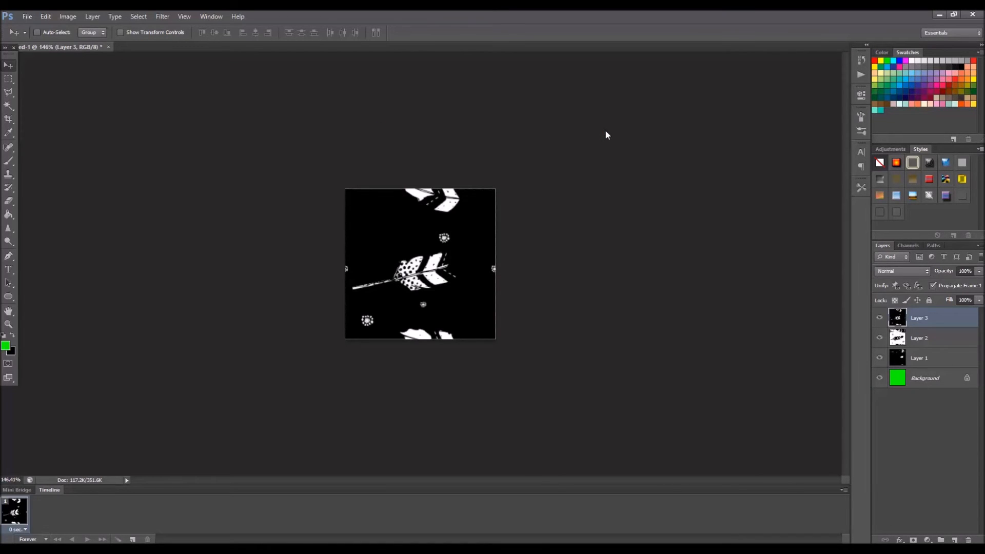
key("ctrl+alt+i")
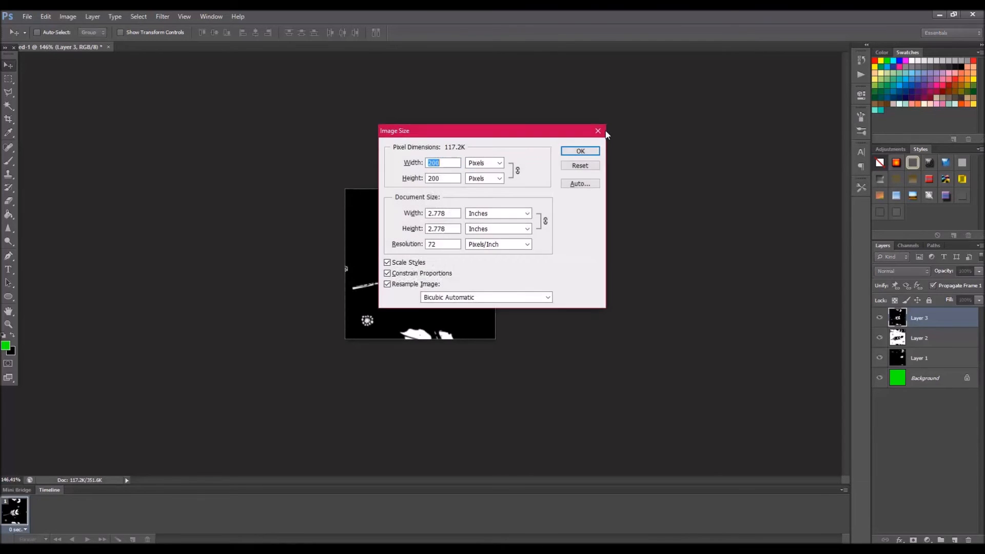
left_click(579, 166)
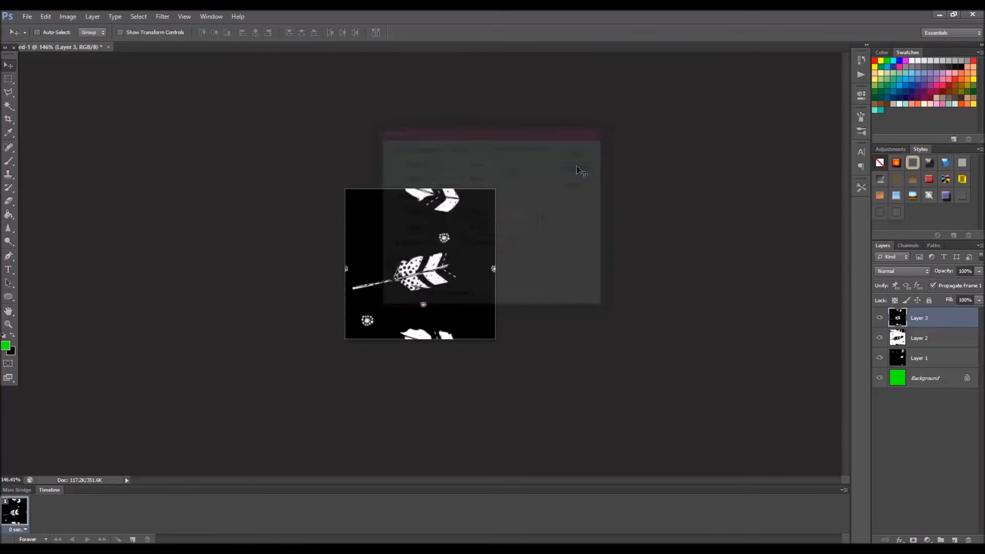
Resize the image to 256 × 256 pixels, and reopen the Image Size settings to check the resampling methods.
left_click(67, 17)
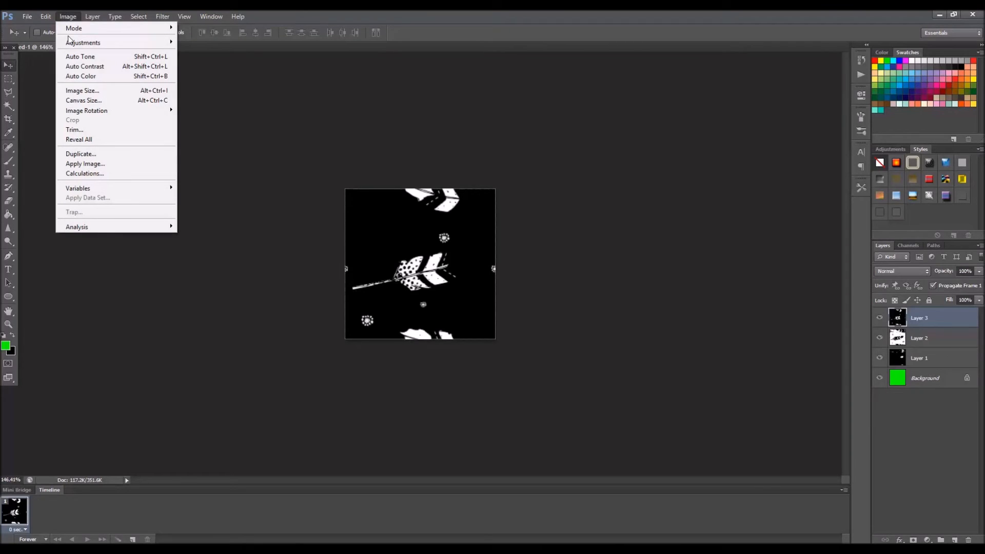
left_click(99, 96)
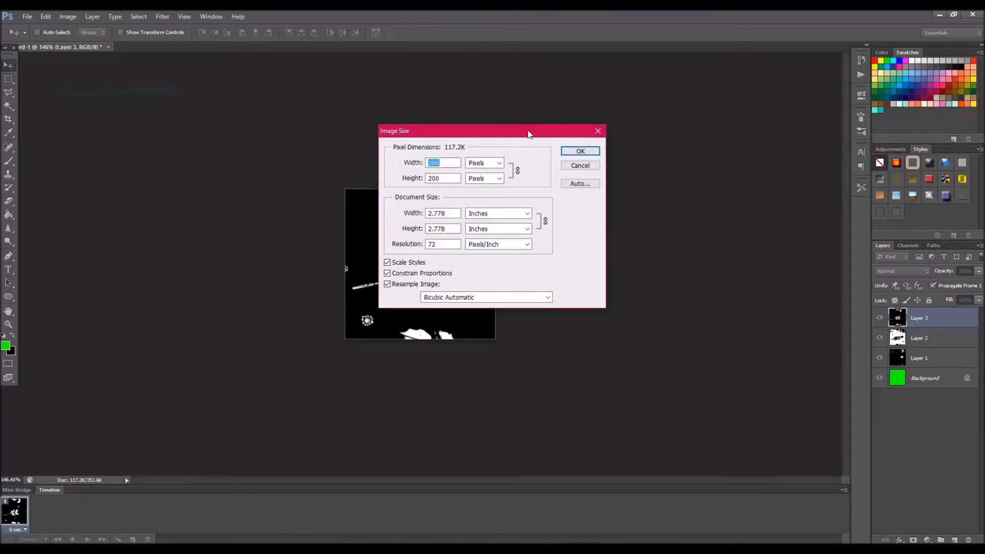
type("256")
left_click(462, 297)
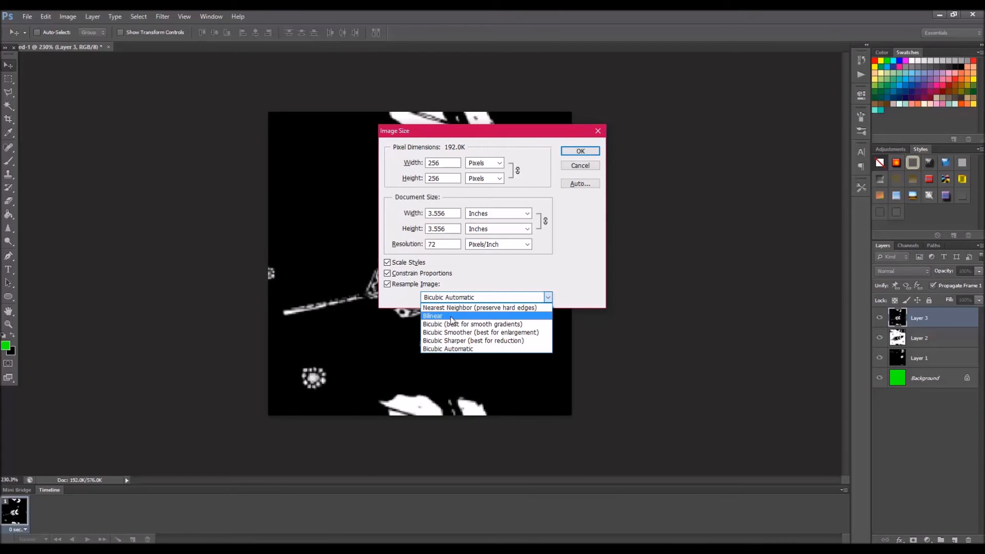
left_click(580, 167)
left_click(580, 166)
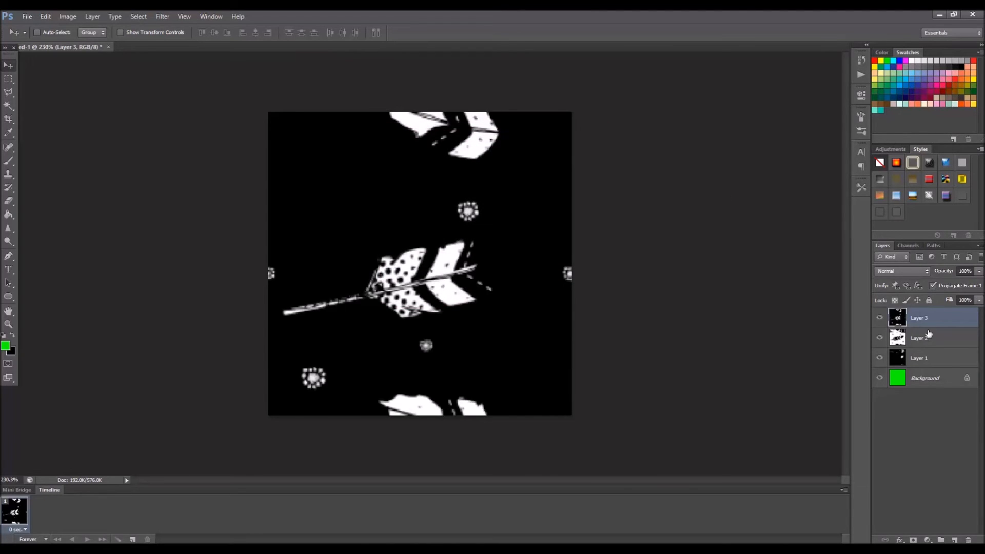
Preview the Offset filter on Layer 2 at 100 pixels each way with Layers 1 and 3 hidden, without applying it, and show both layers again.
left_click(184, 16)
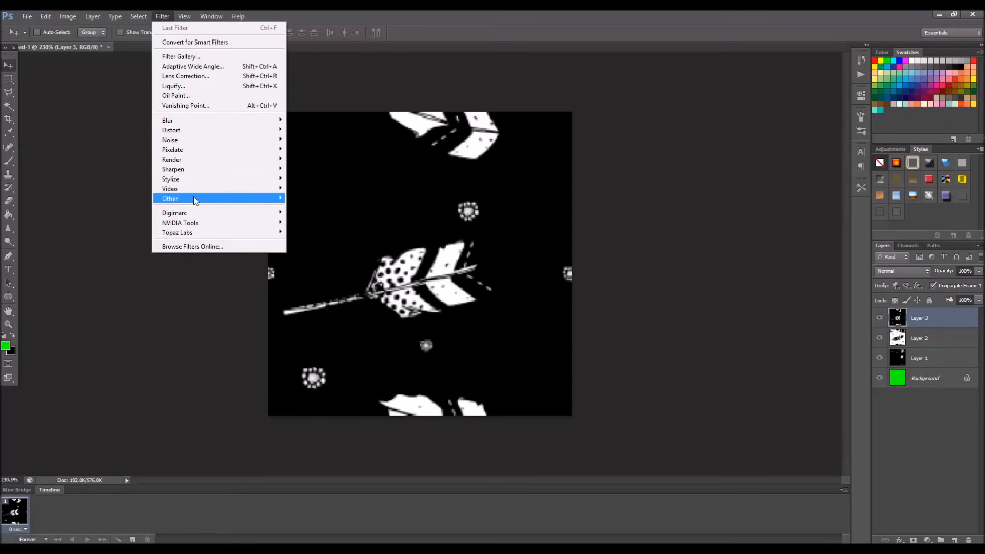
left_click(880, 317)
left_click(880, 358)
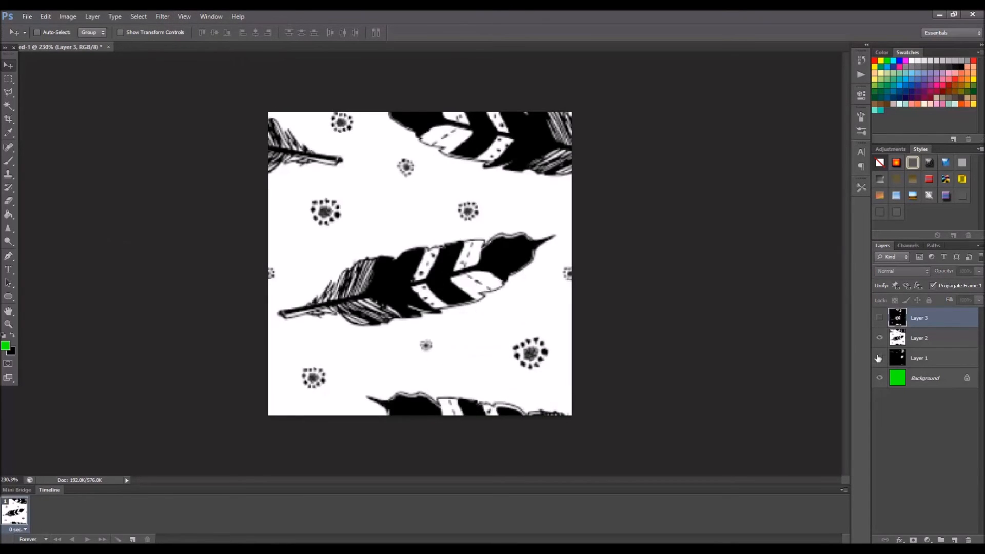
left_click(163, 16)
left_click(933, 336)
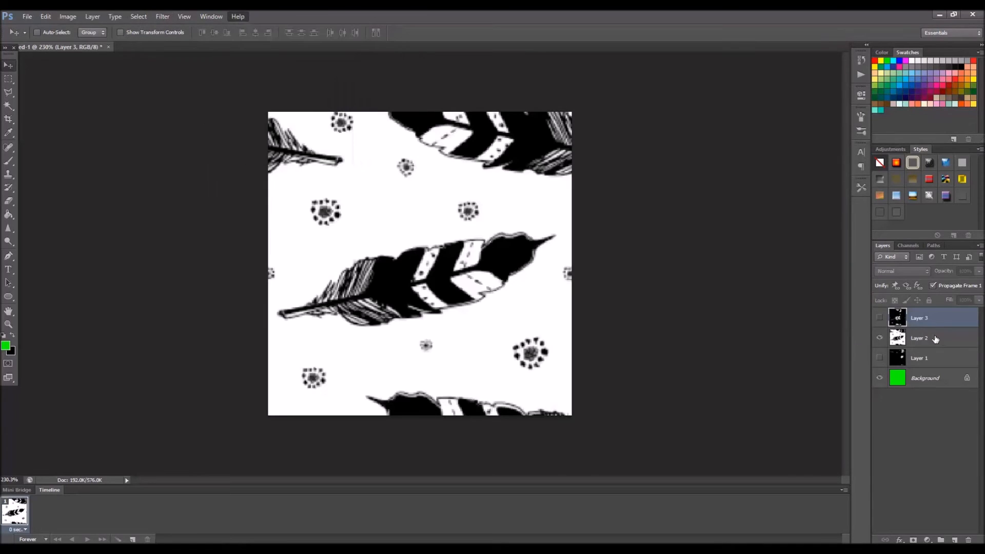
left_click(163, 16)
mouse_move(190, 200)
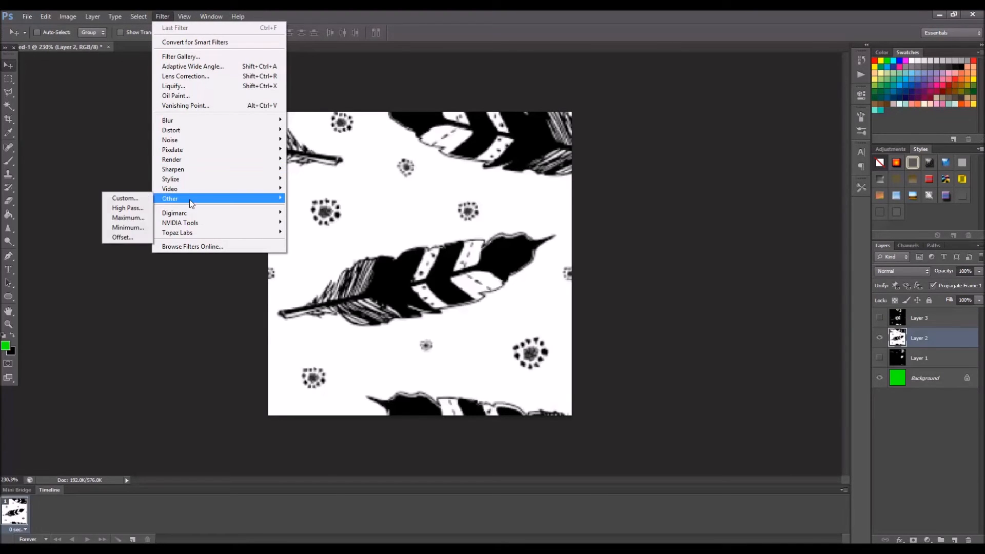
left_click(123, 237)
key("Tab")
type("100")
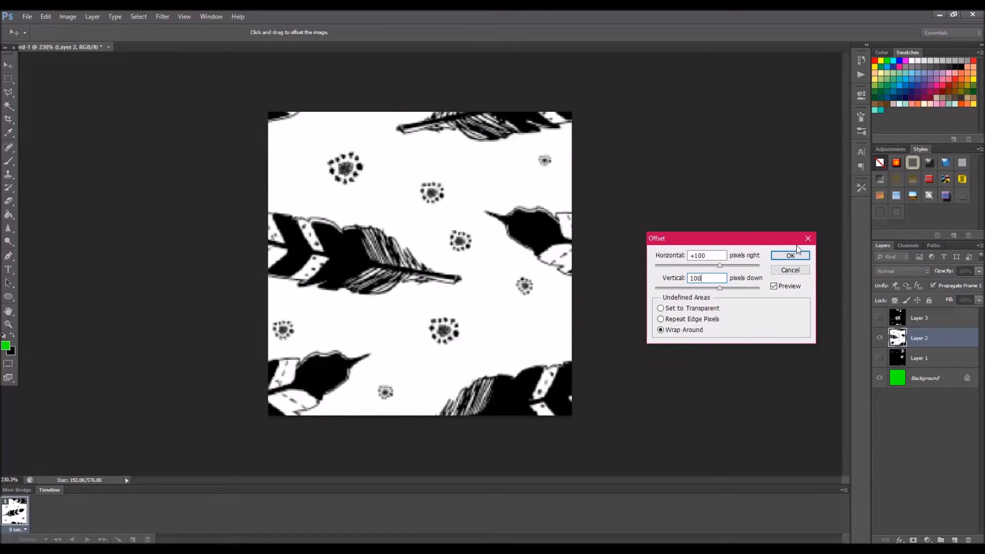
left_click(790, 270)
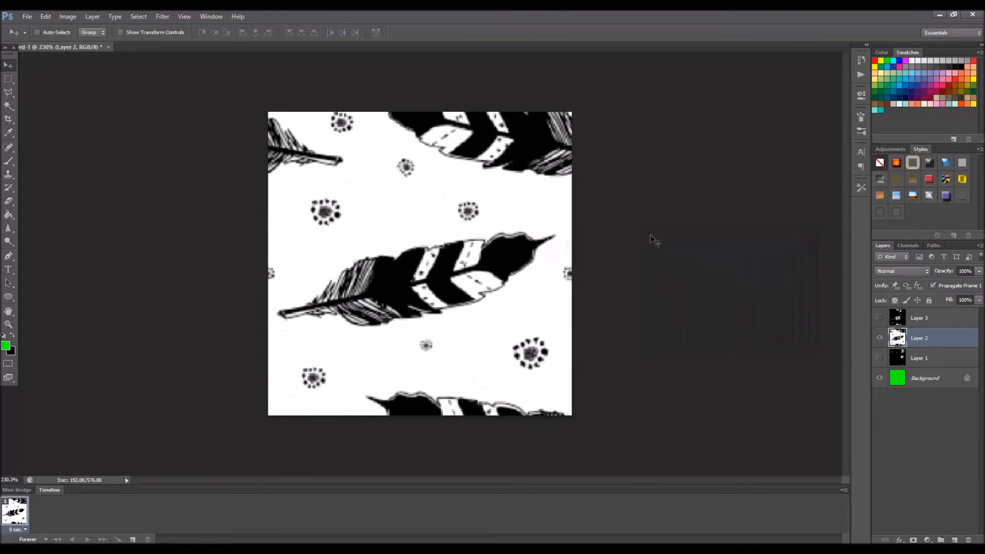
left_click(881, 318)
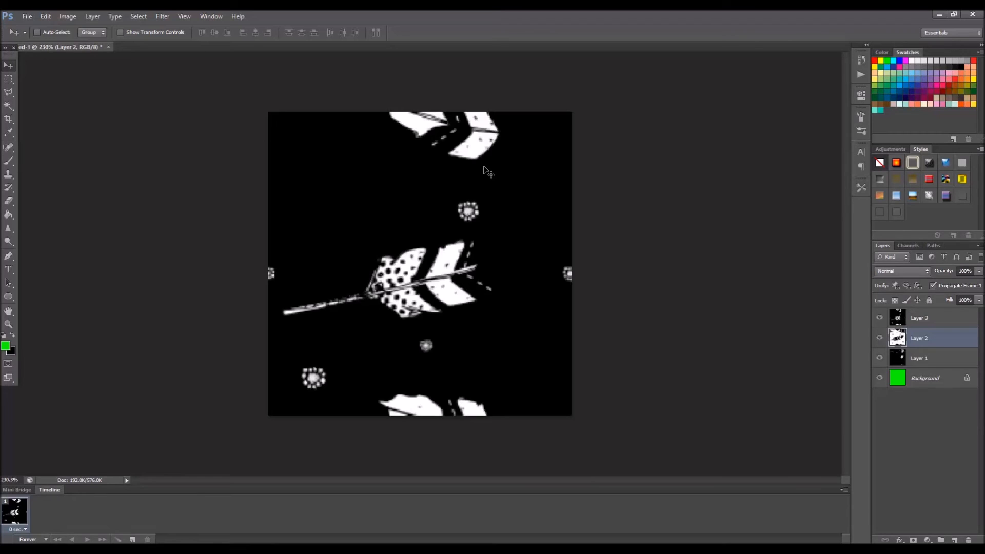
scroll(565, 137, "down", 5)
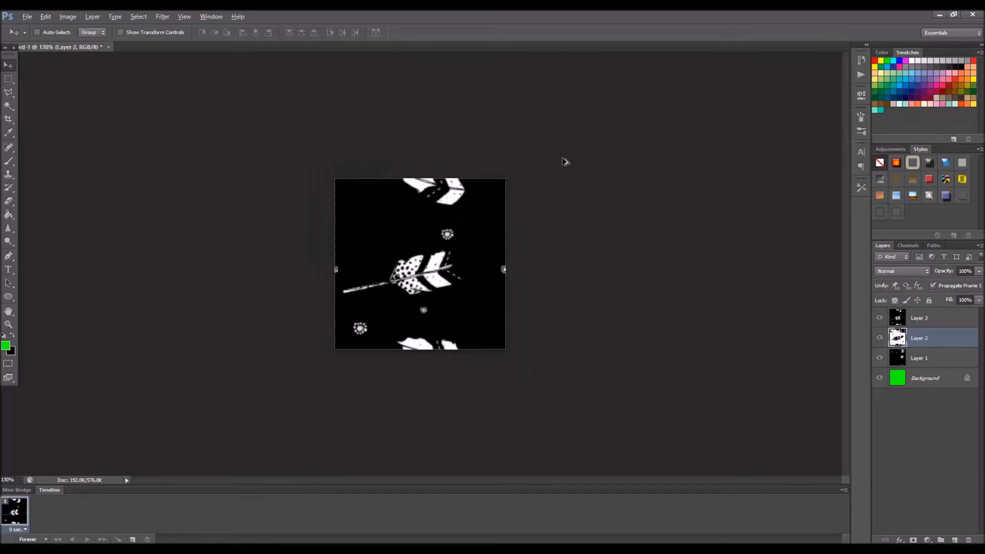
scroll(559, 184, "up", 3)
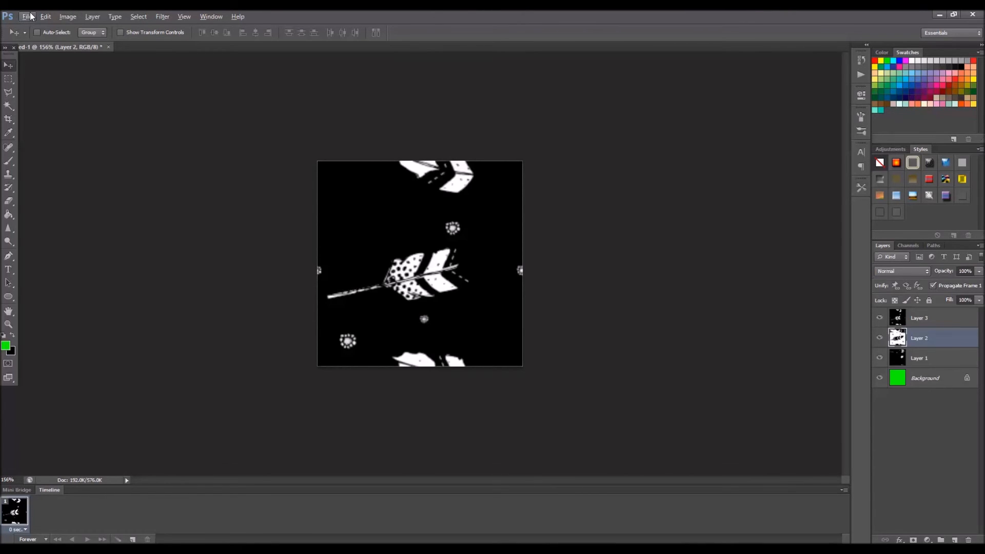
Create a new 256 × 256 pixel document in RGB Color mode with a white background.
left_click(28, 17)
left_click(44, 29)
double_click(442, 196)
type("256")
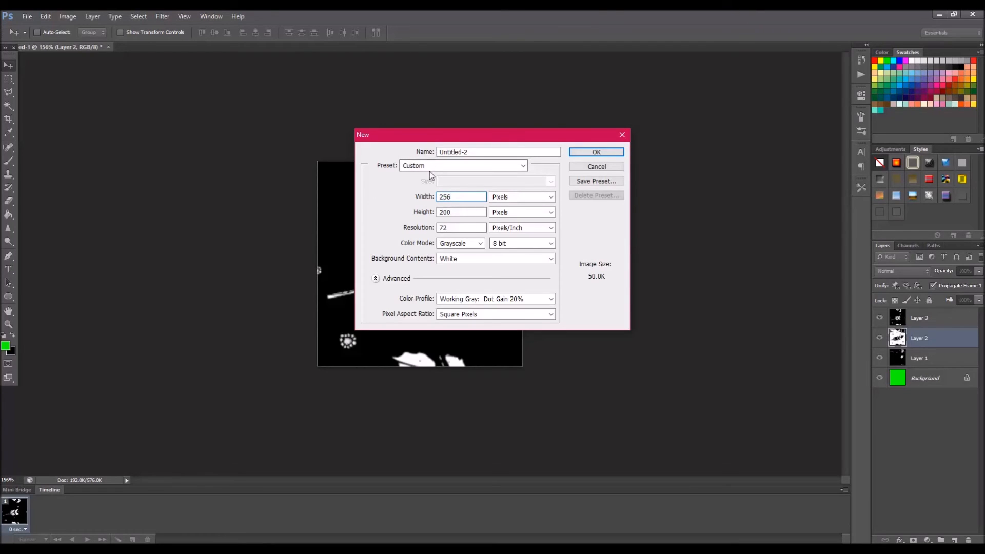
key("Tab")
type("256")
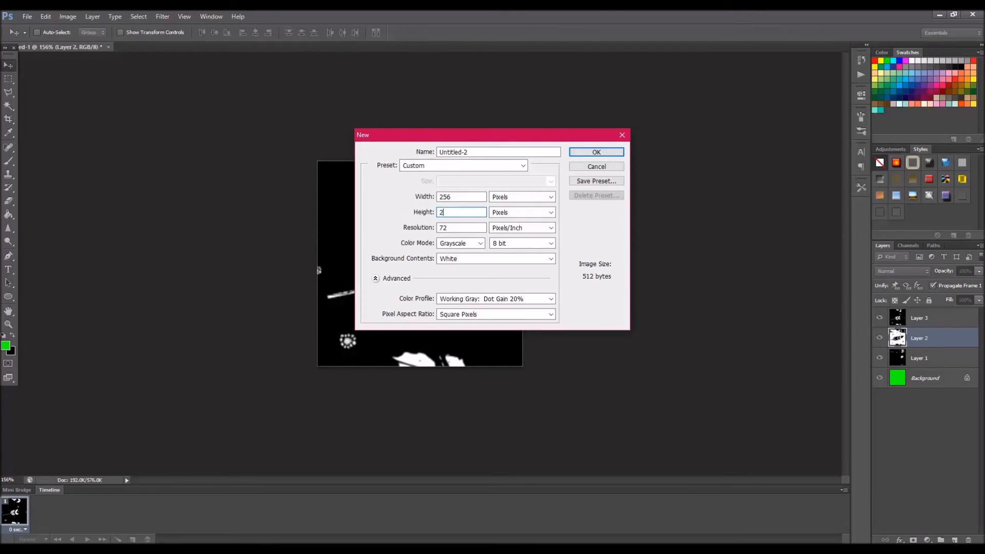
left_click(479, 243)
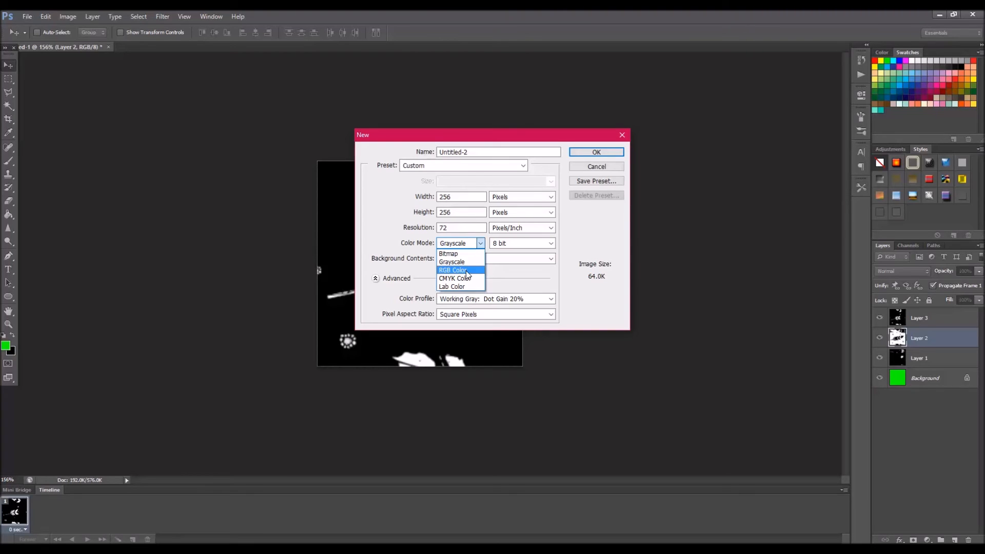
left_click(462, 270)
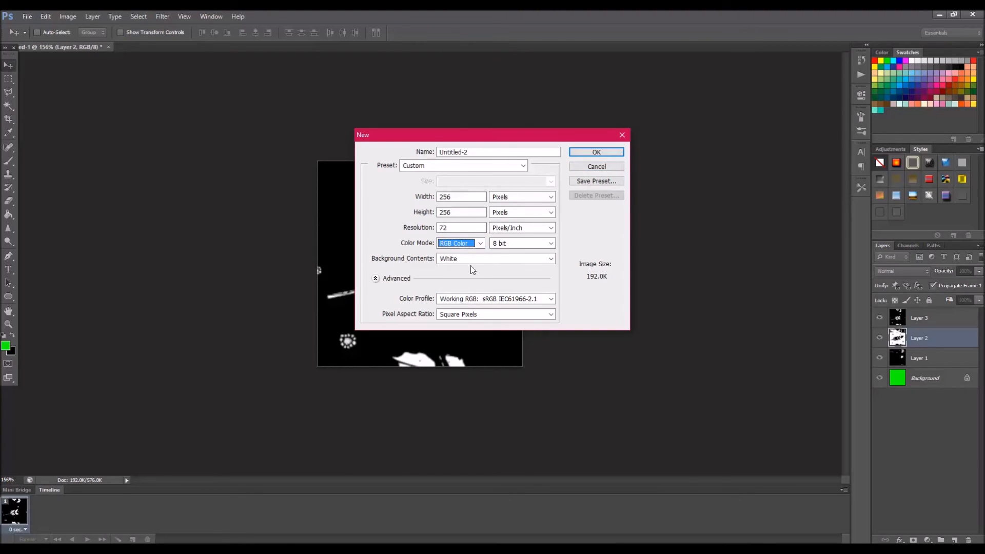
left_click(596, 152)
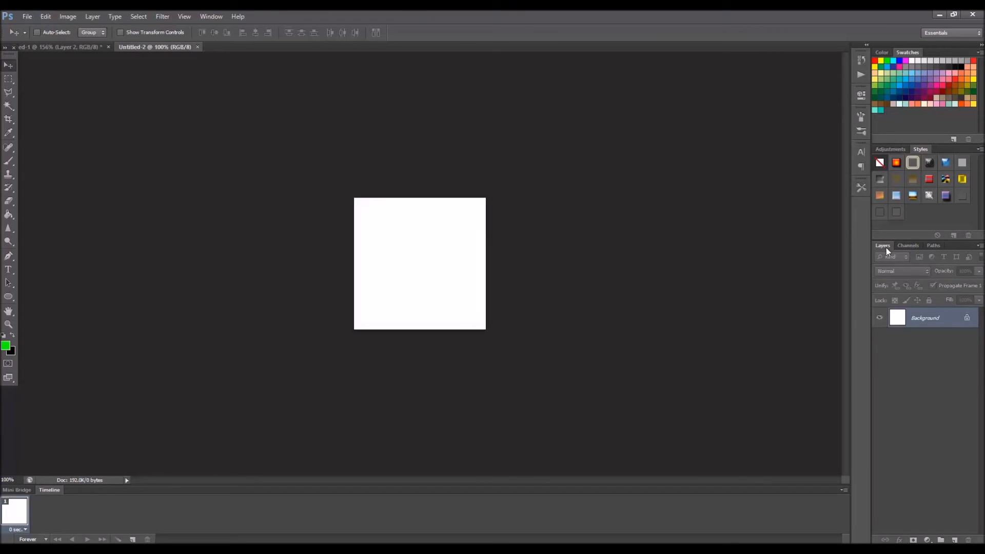
Add an alpha channel to the new document and paste the full contents of the feather document's Layer 3 into it.
left_click(911, 247)
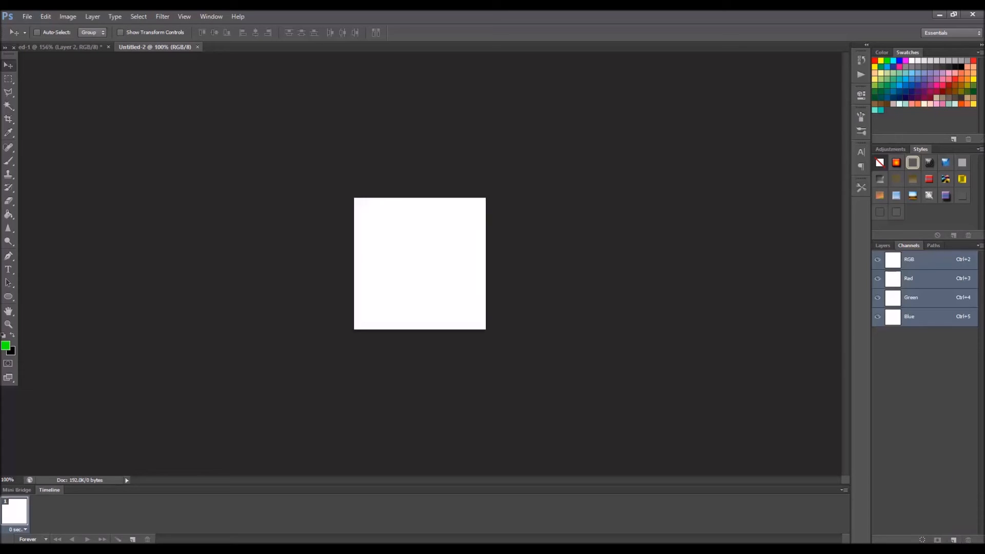
left_click(954, 540)
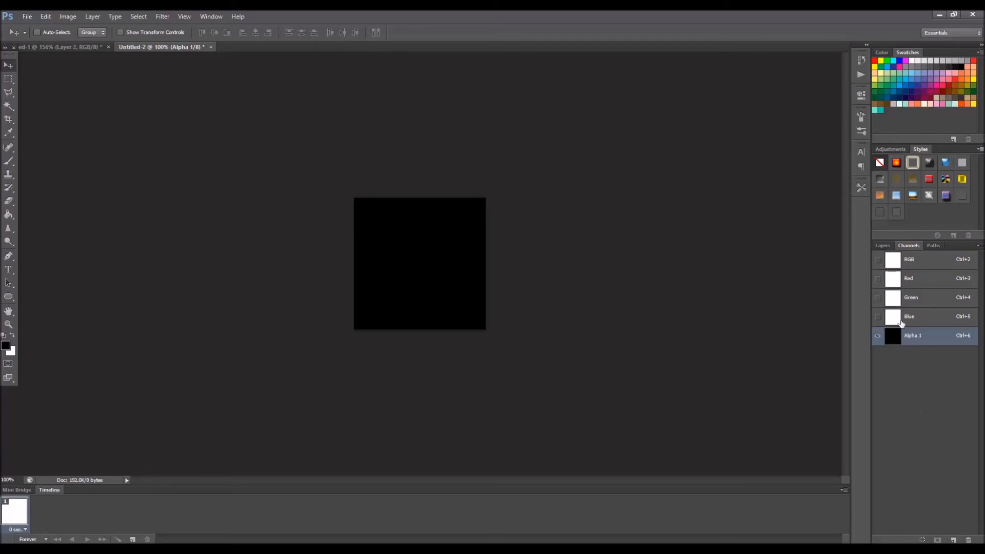
left_click(79, 46)
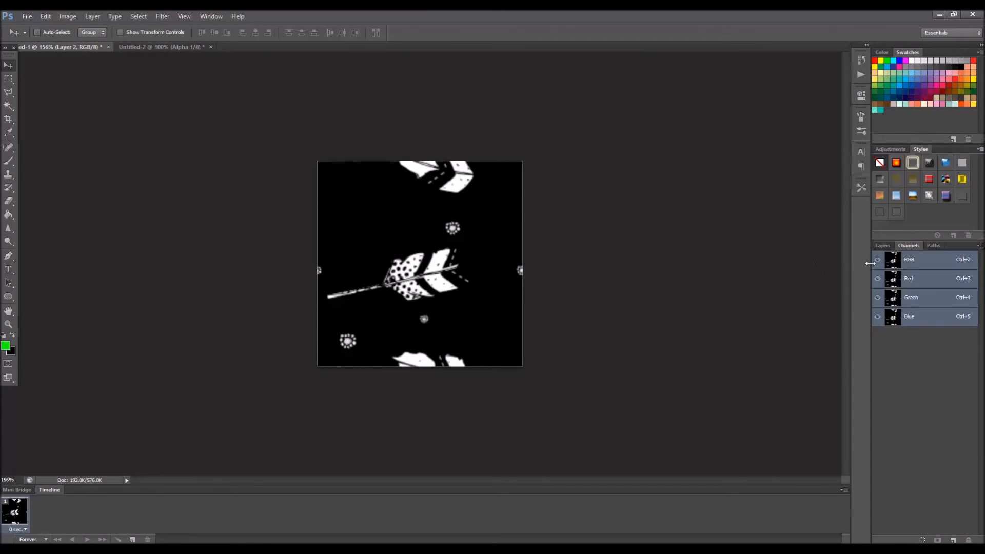
left_click(883, 246)
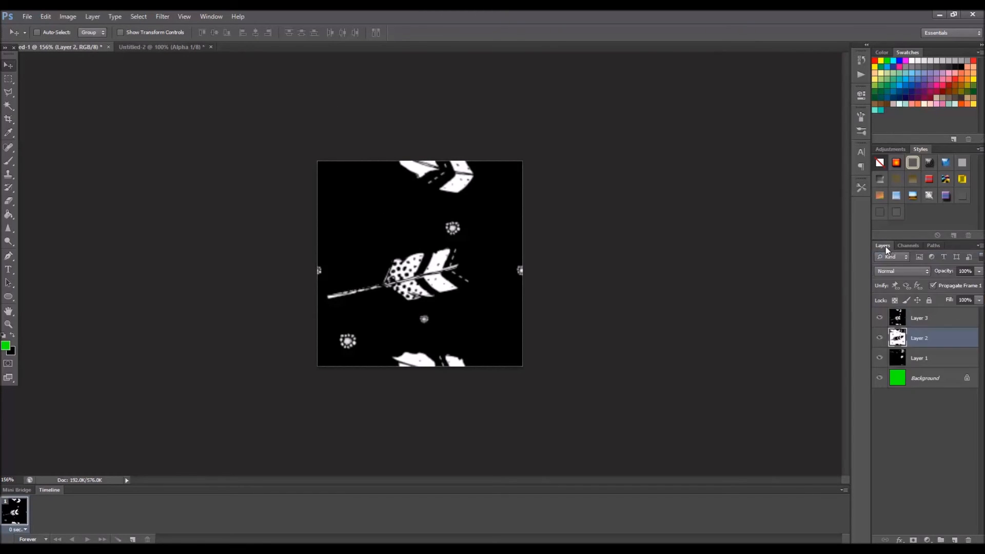
left_click(908, 319)
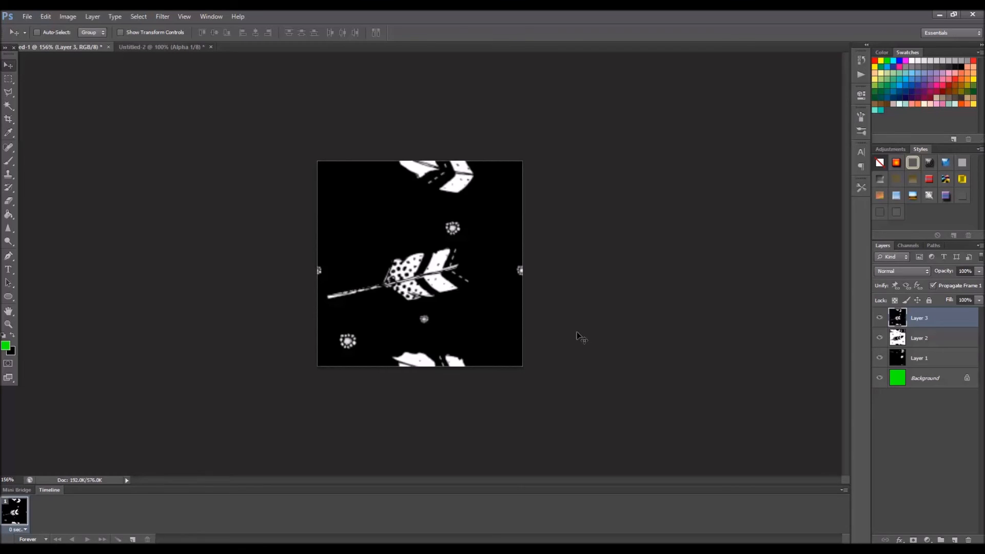
key("ctrl+a")
left_click(155, 47)
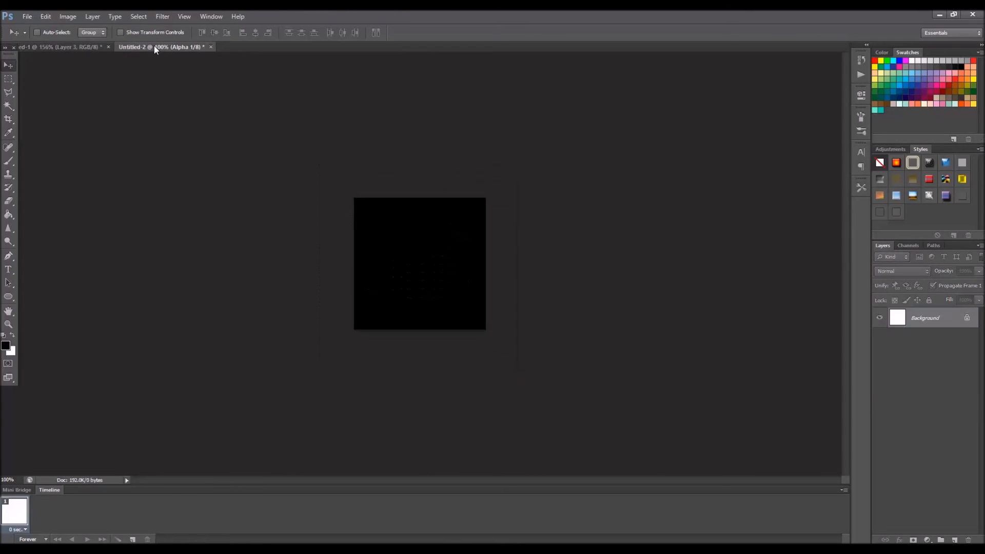
left_click(911, 246)
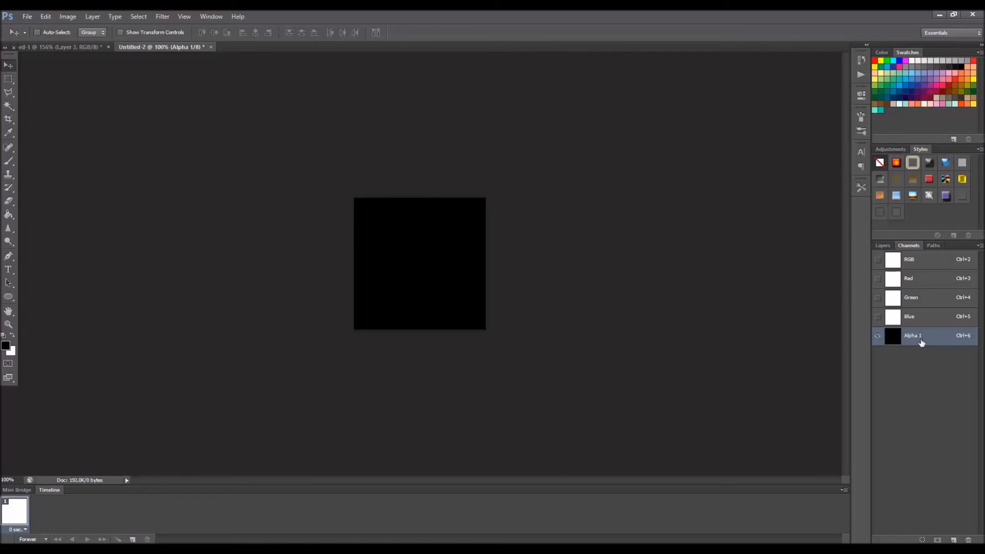
key("ctrl+v")
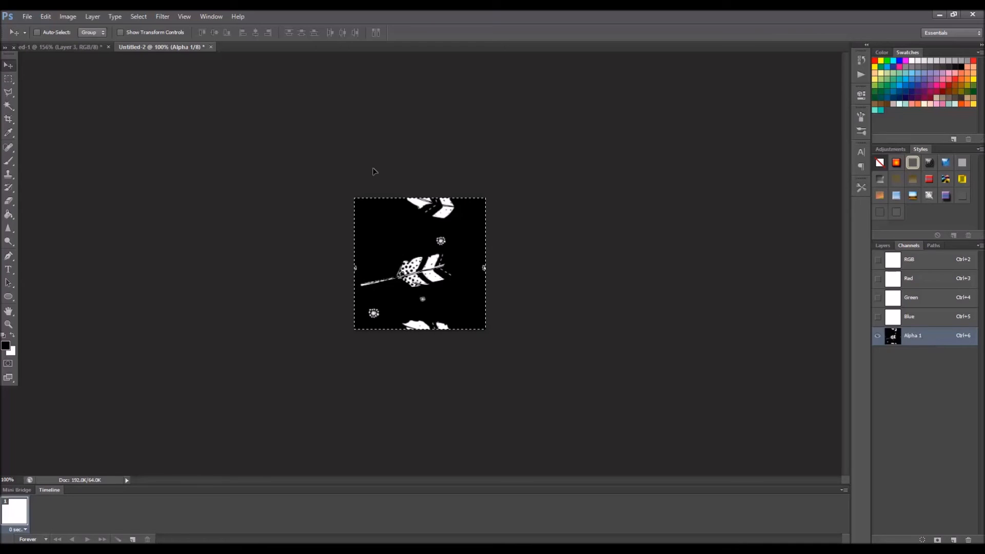
Hide Layer 3 in the feather document, copy all of Layer 2, and paste it into the new document's Blue channel with Alpha 1 hidden.
left_click(97, 48)
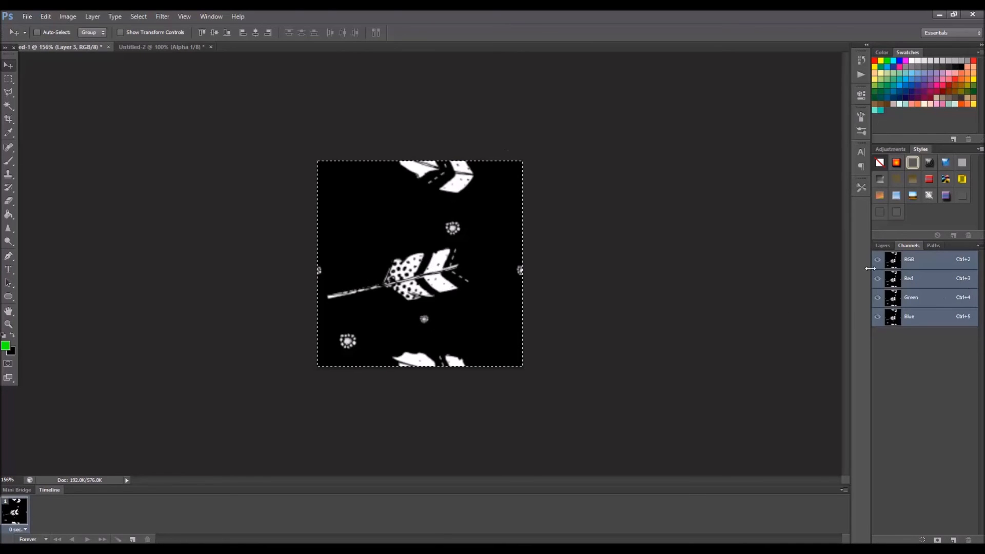
left_click(883, 245)
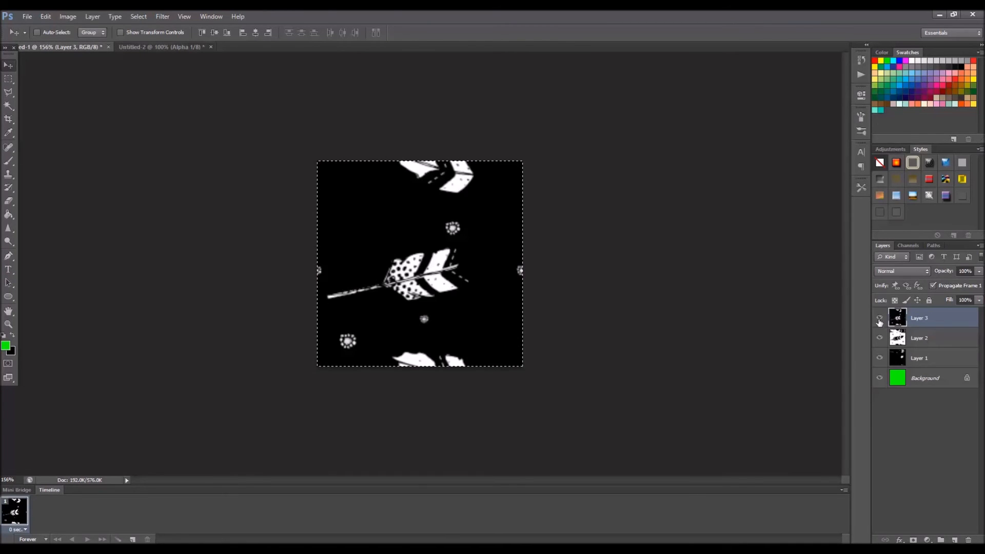
left_click(879, 317)
left_click(920, 343)
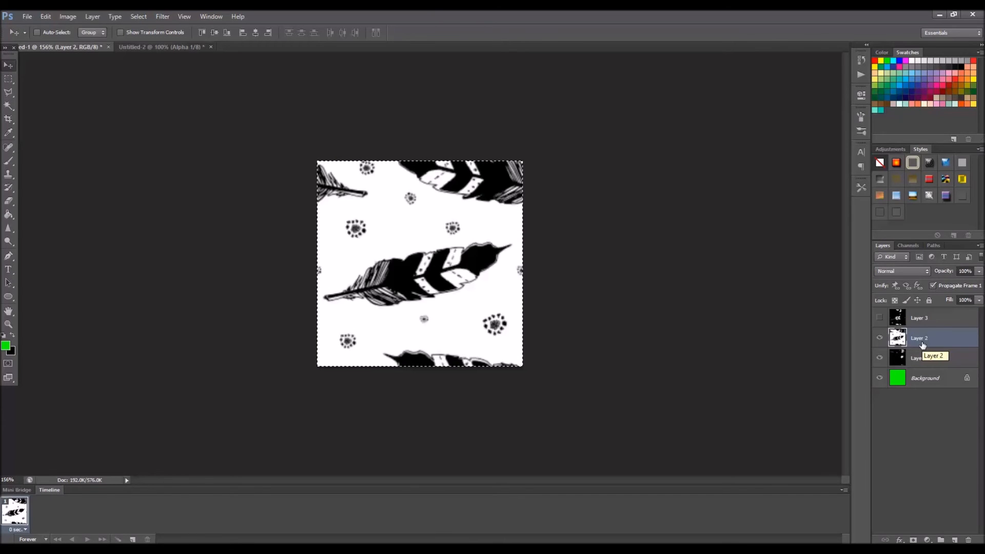
key("ctrl+d")
key("ctrl+a")
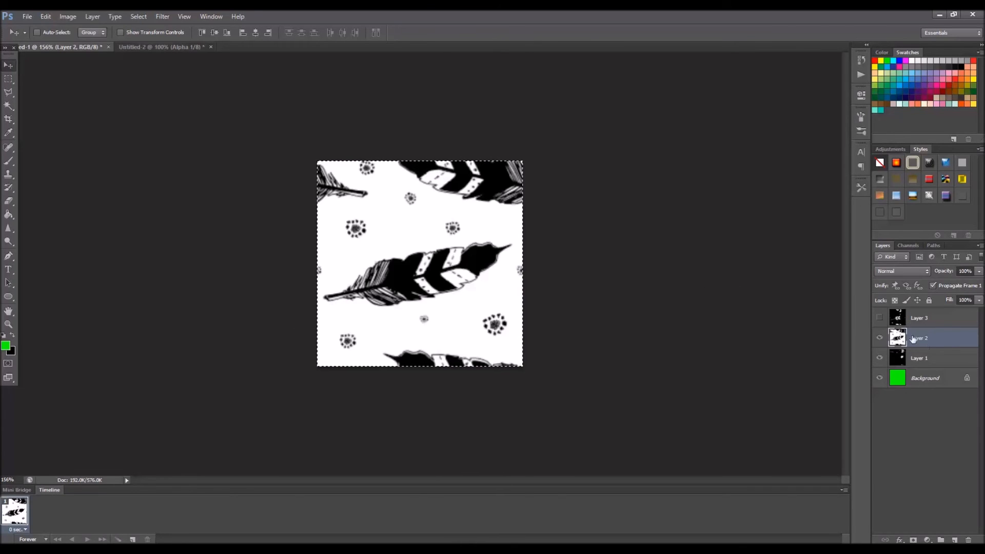
left_click(165, 46)
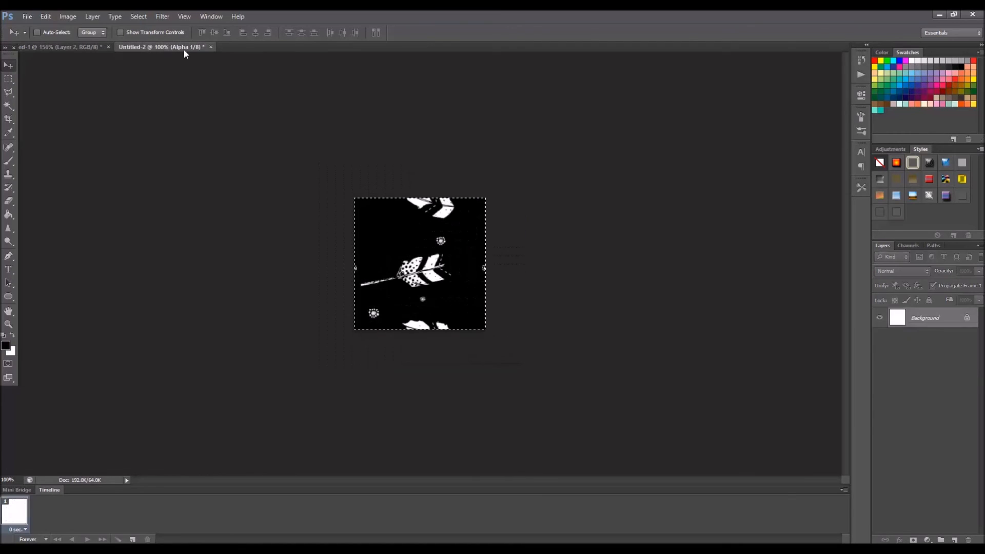
left_click(912, 245)
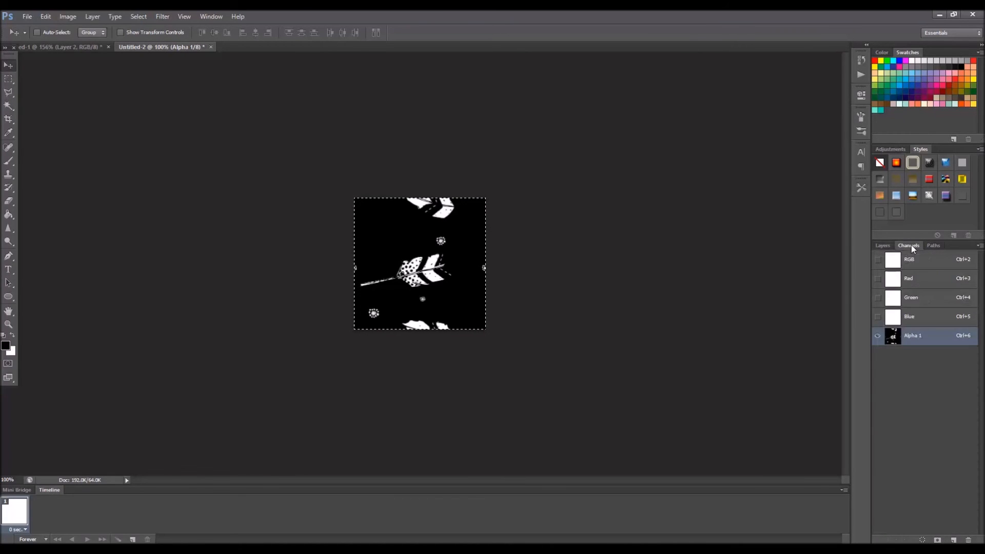
left_click(910, 318)
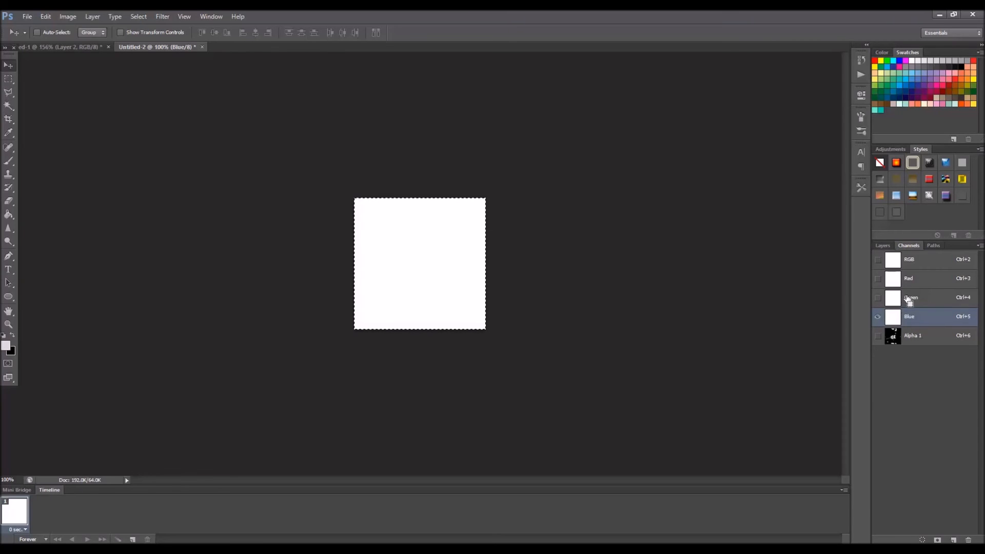
key("ctrl+v")
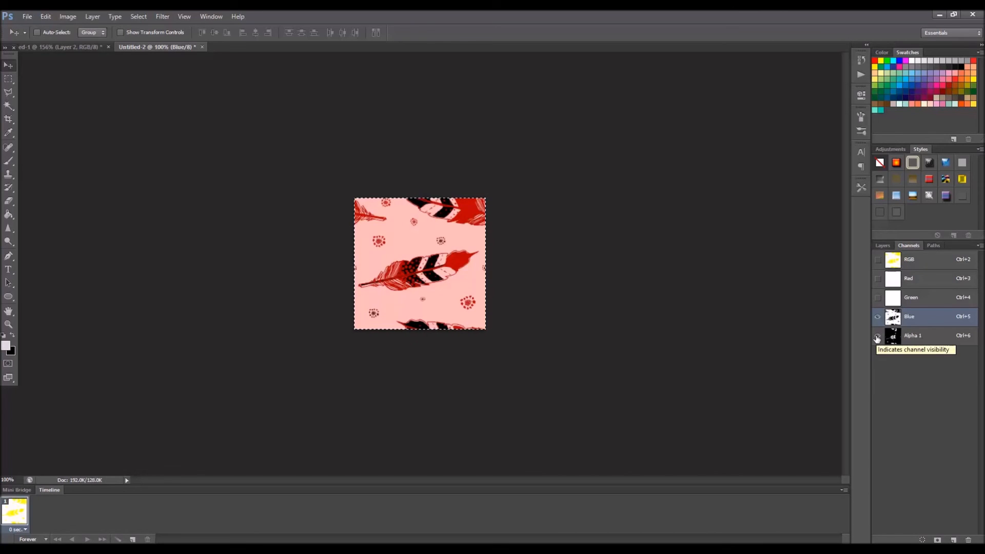
left_click(878, 336)
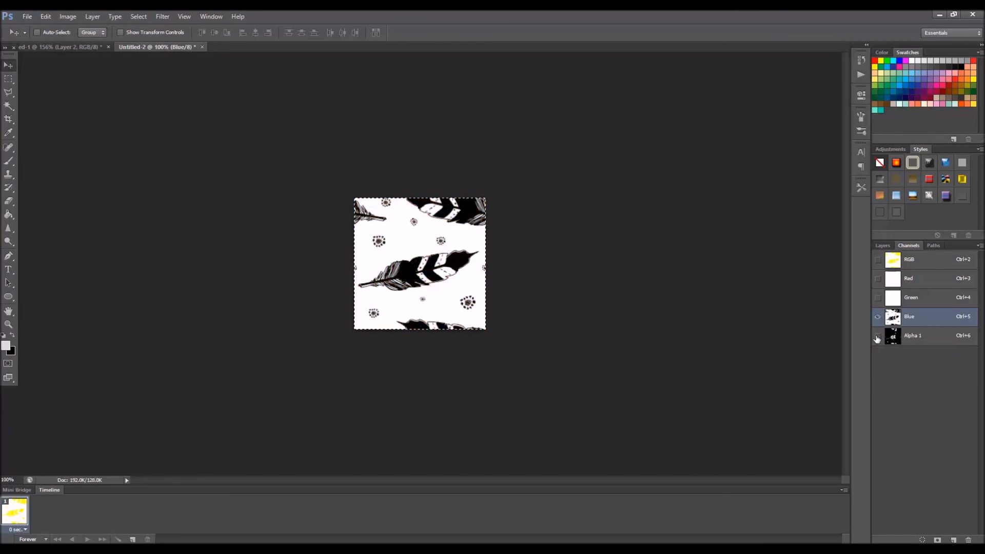
Hide Layer 2 in the feather document, copy all of Layer 1, and paste it into the new document's Green channel.
left_click(938, 302)
left_click(72, 47)
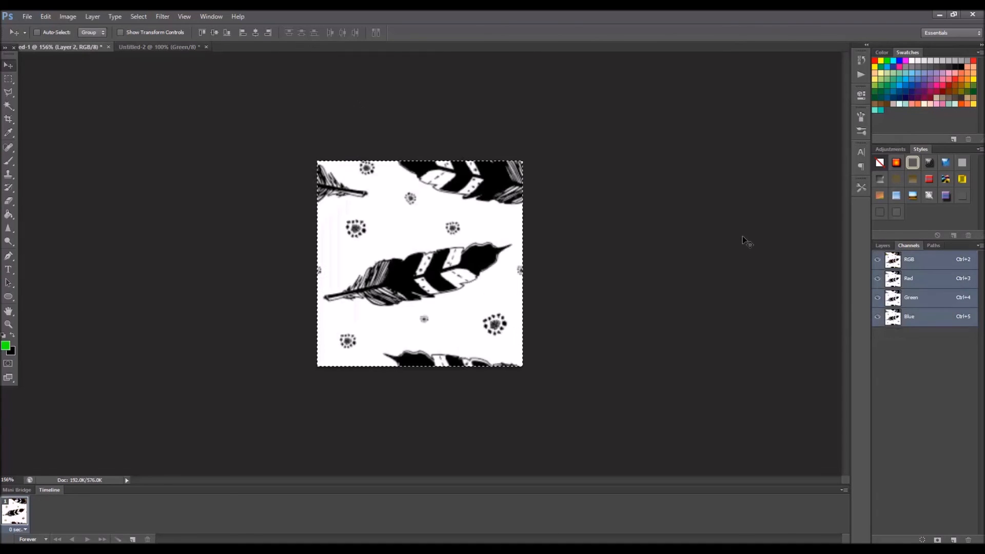
left_click(882, 246)
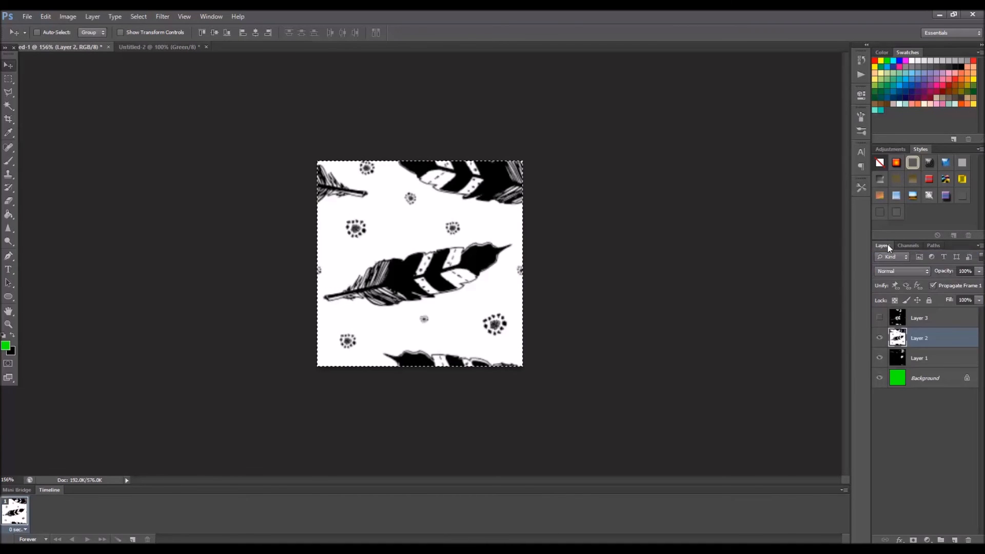
left_click(880, 338)
left_click(940, 358)
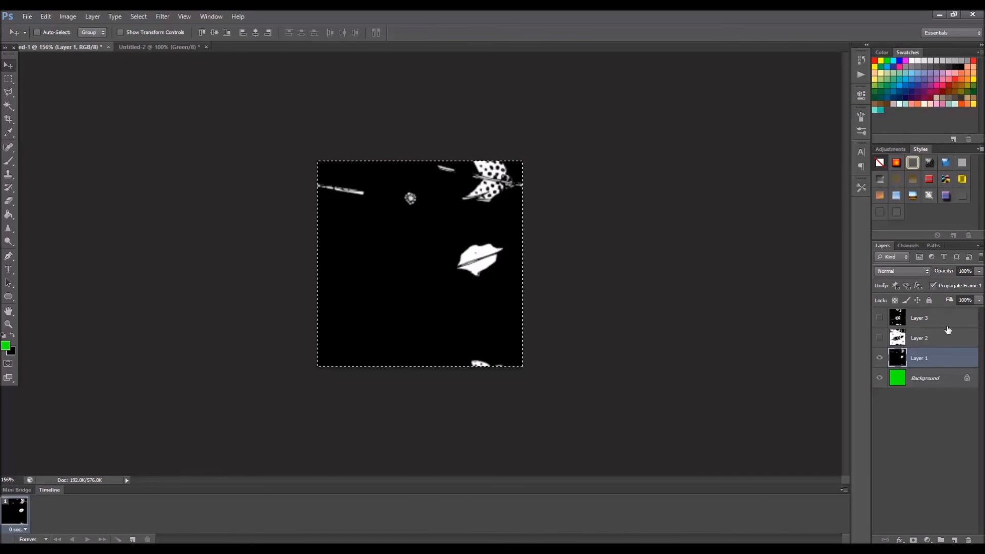
left_click(152, 51)
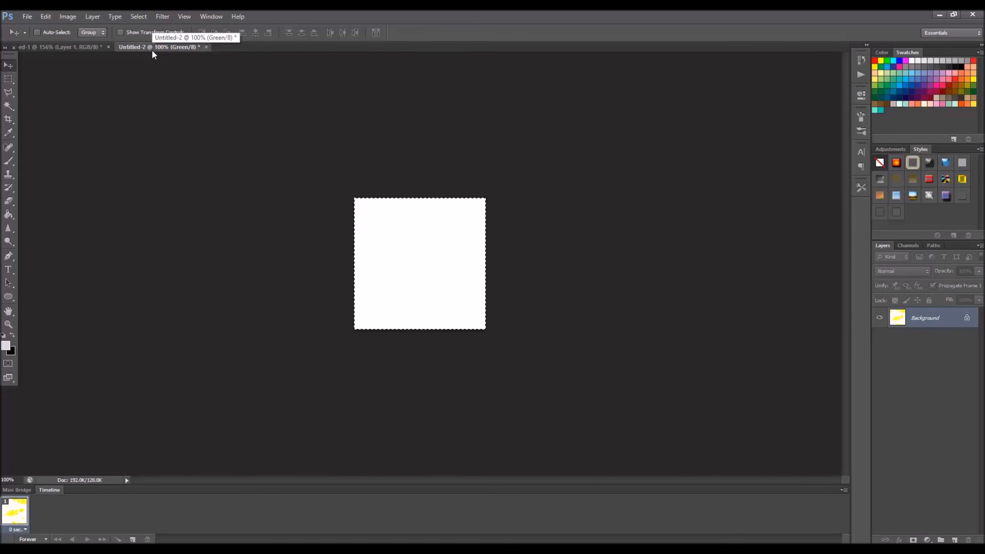
left_click(909, 245)
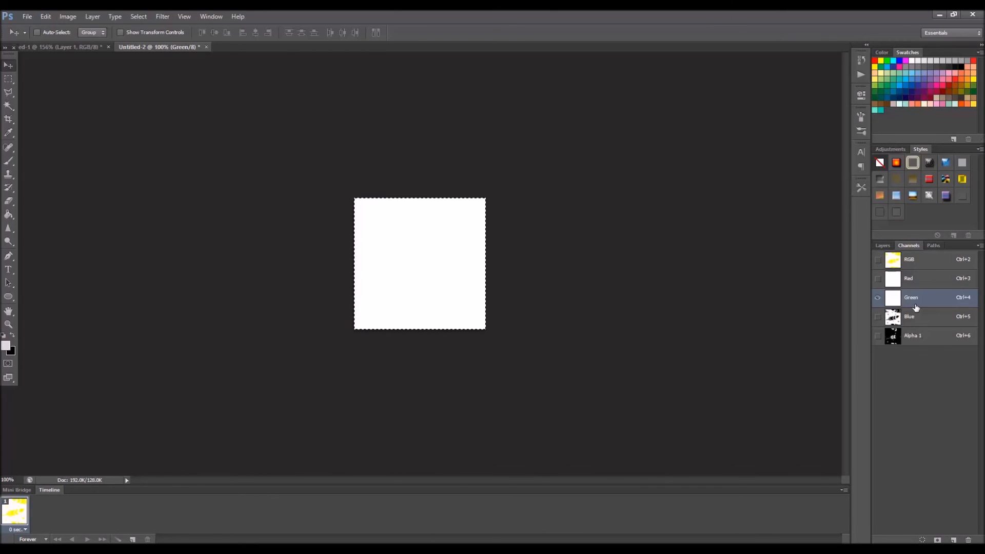
key("ctrl+v")
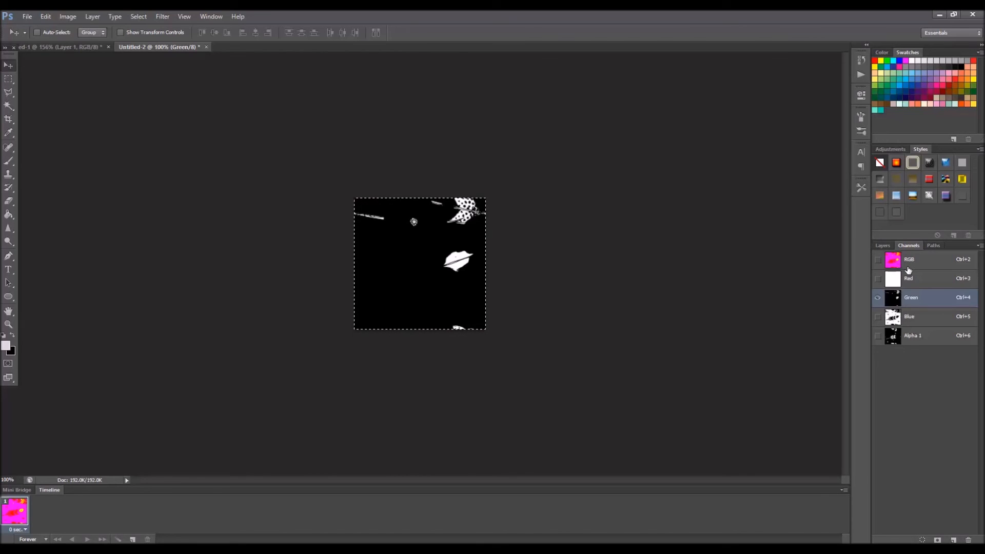
Preview the color channels together with Alpha 1, leaving the RGB composite active and Alpha 1 hidden.
left_click(878, 317)
left_click(877, 335)
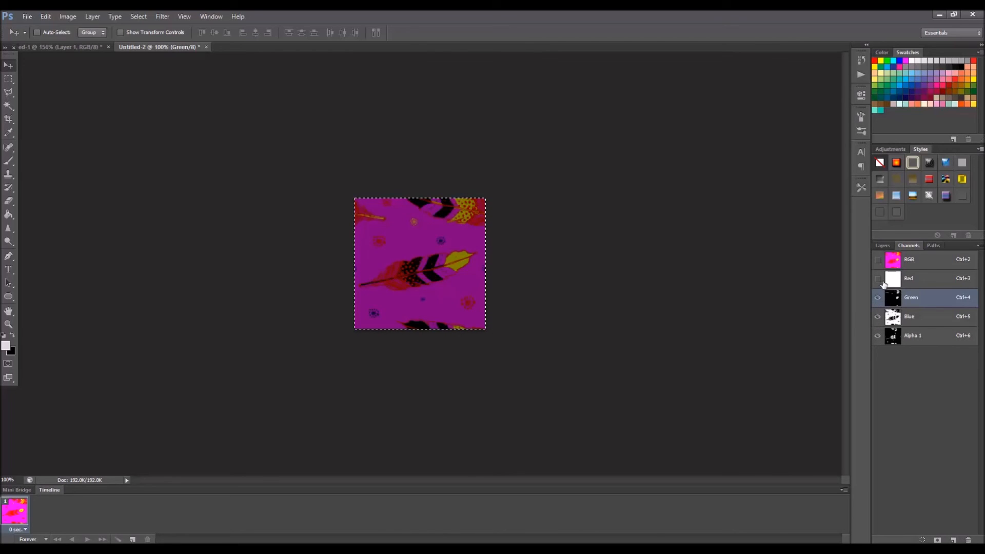
left_click(879, 279)
left_click(879, 279)
left_click(932, 261)
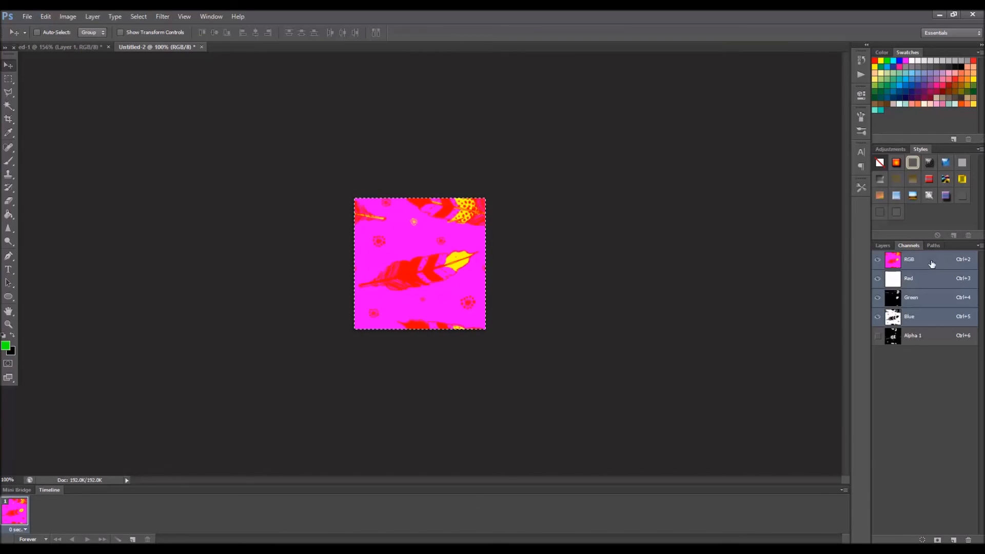
left_click(879, 338)
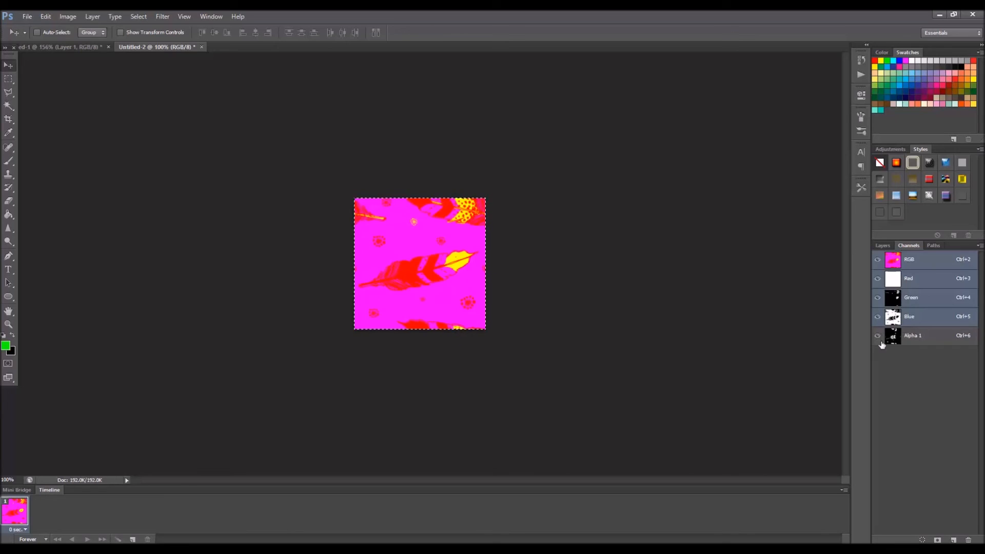
left_click(880, 339)
Save the document in the Patterns folder as Feather in D3D/DDS format with alpha channels included.
left_click(26, 16)
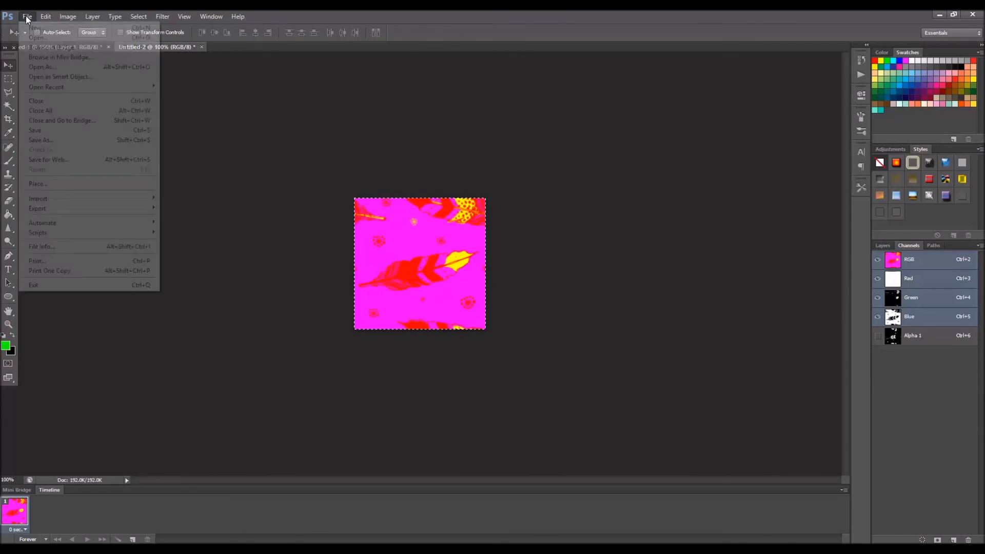
left_click(66, 135)
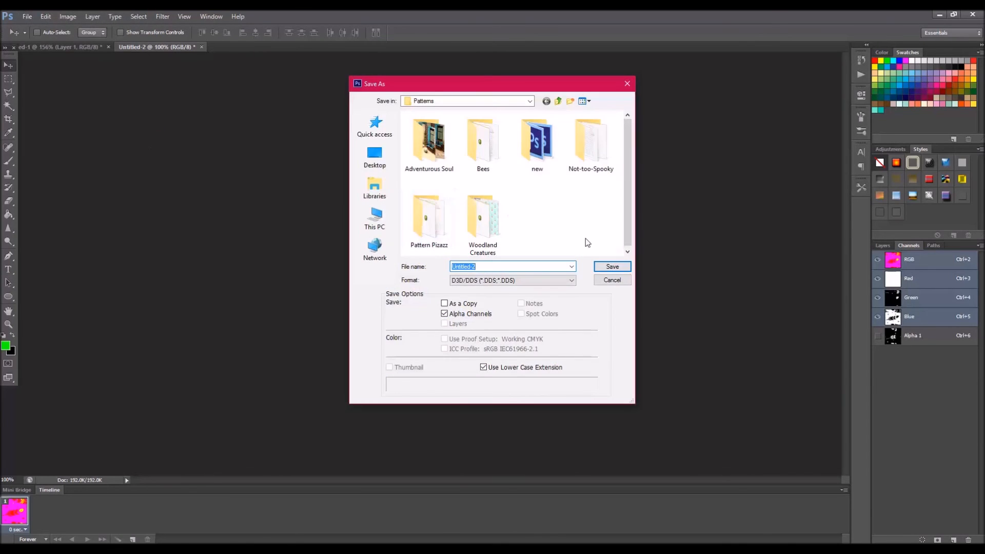
left_click(472, 284)
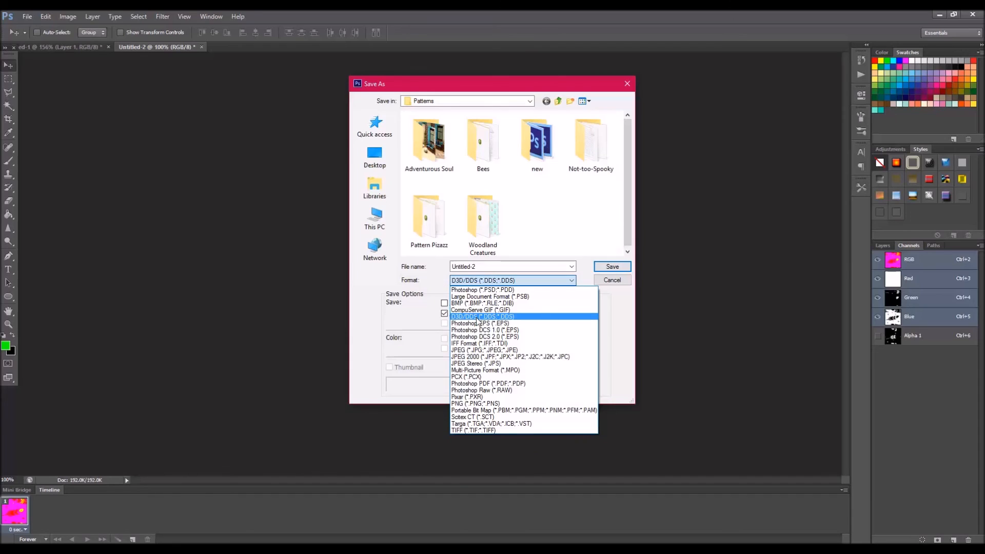
left_click(477, 317)
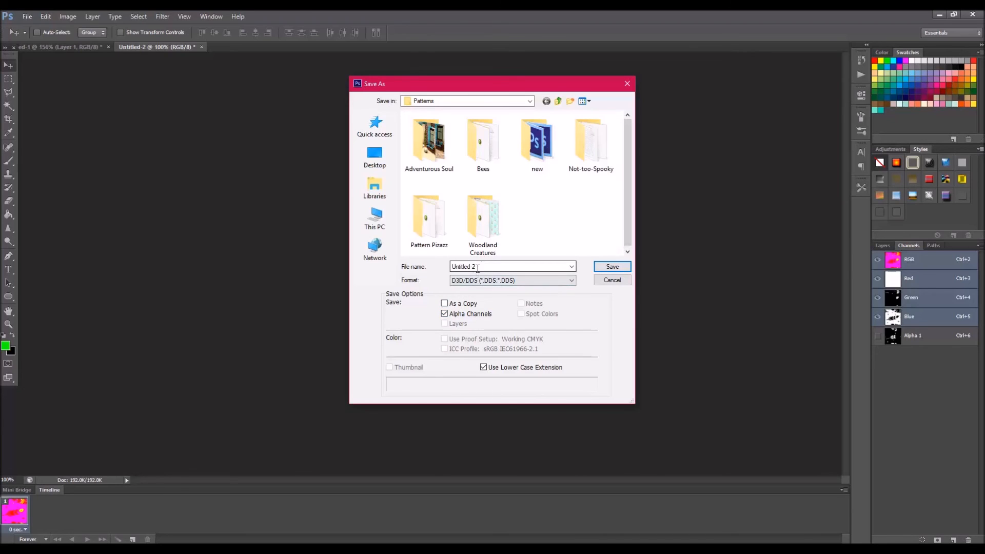
double_click(503, 268)
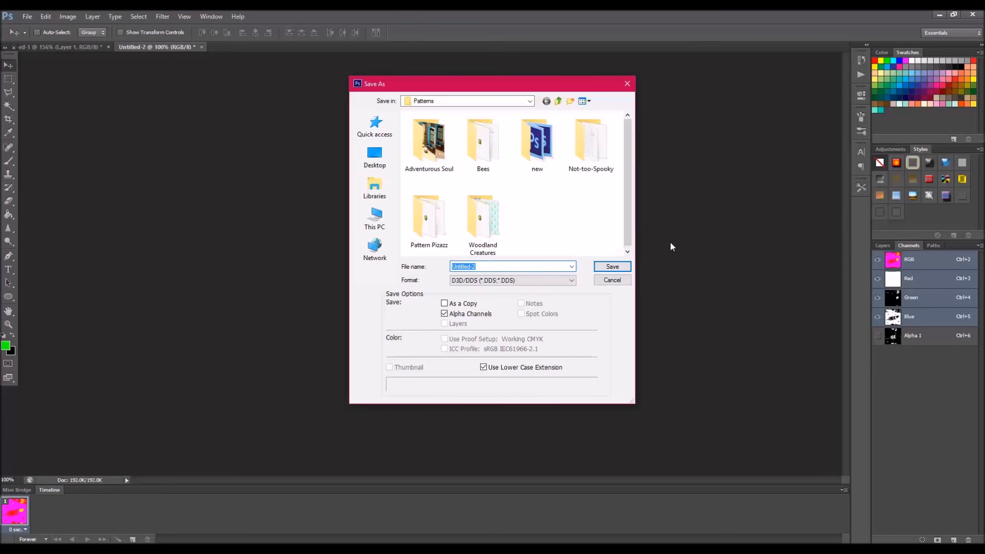
type("Feather")
key("Return")
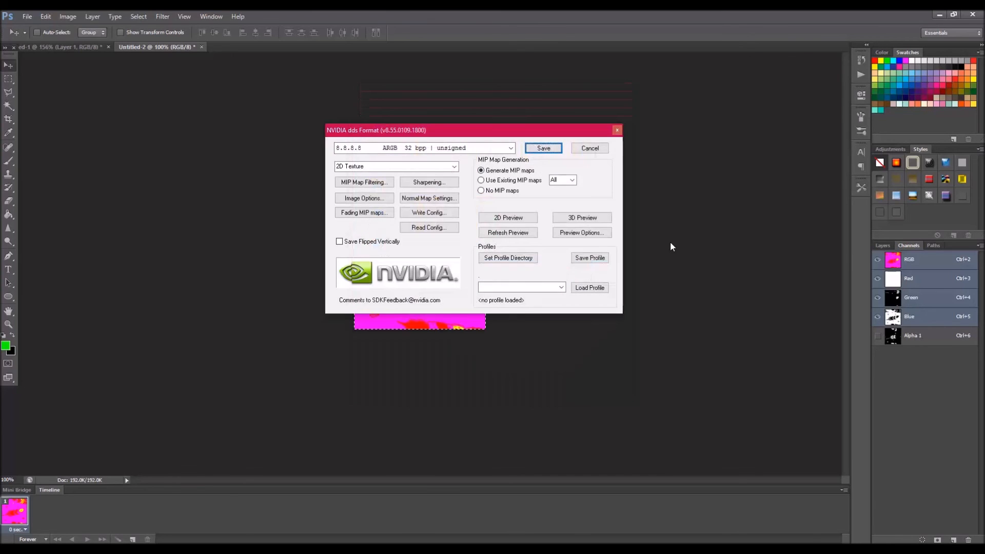
Set the DDS format to 8.8.8.8 ARGB 32 bpp unsigned with generated MIP maps and complete the save.
left_click(442, 148)
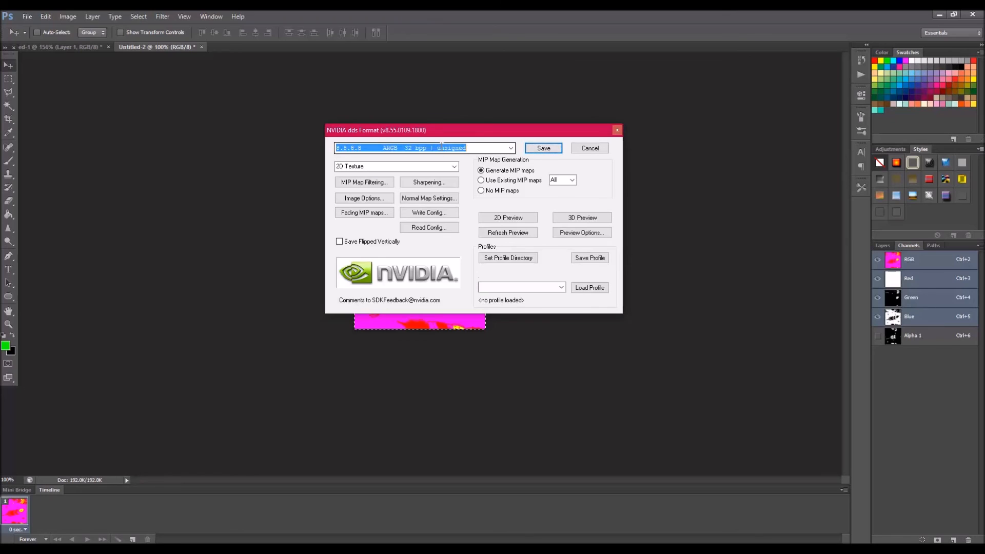
left_click(511, 149)
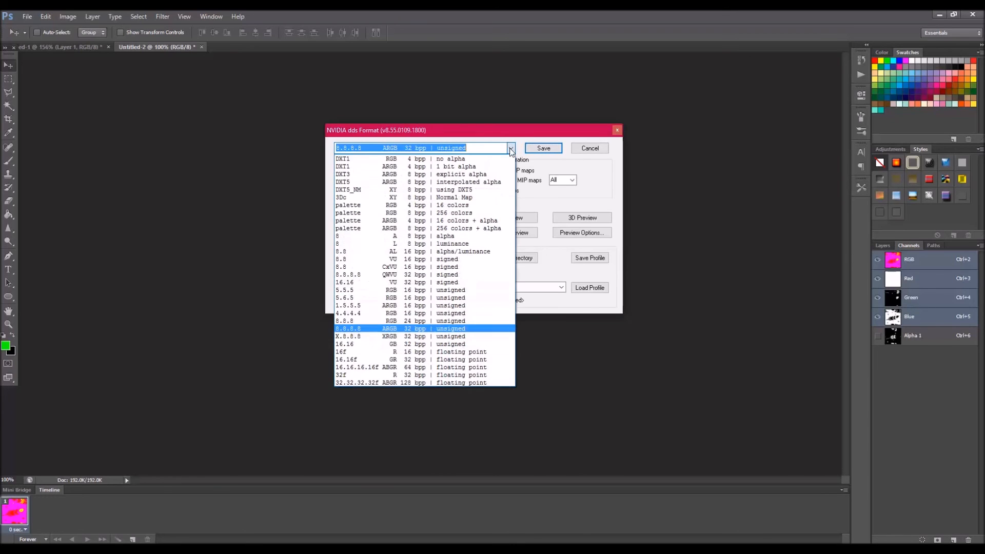
left_click(362, 329)
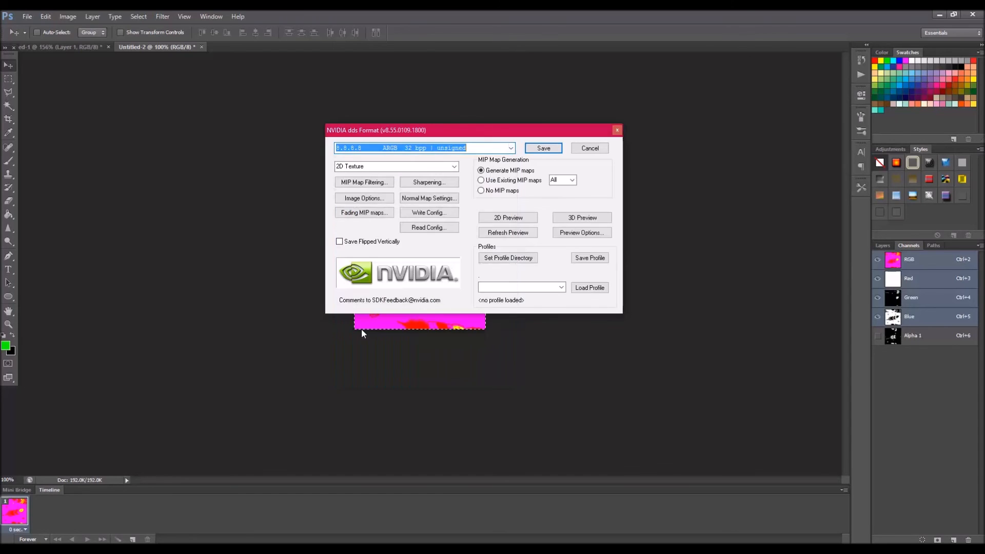
left_click(529, 149)
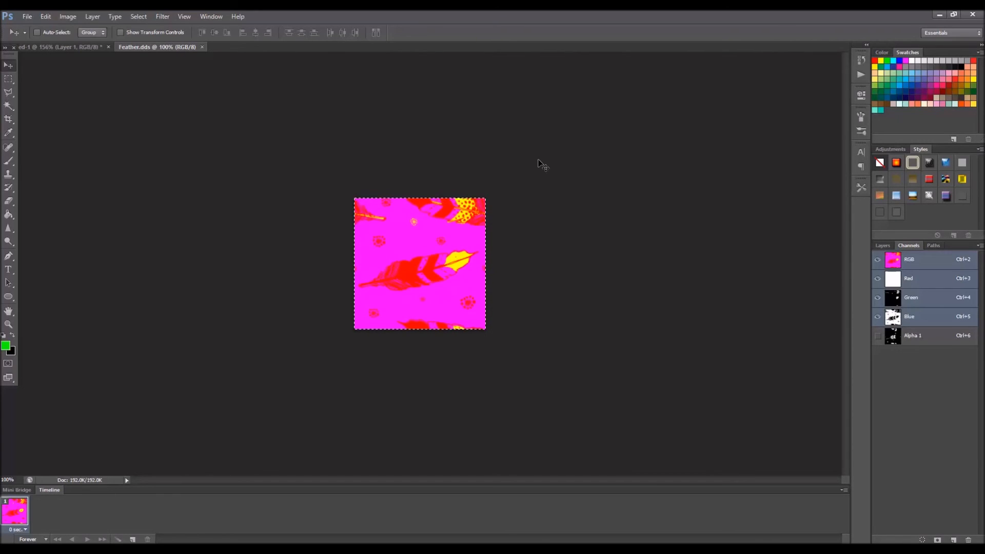